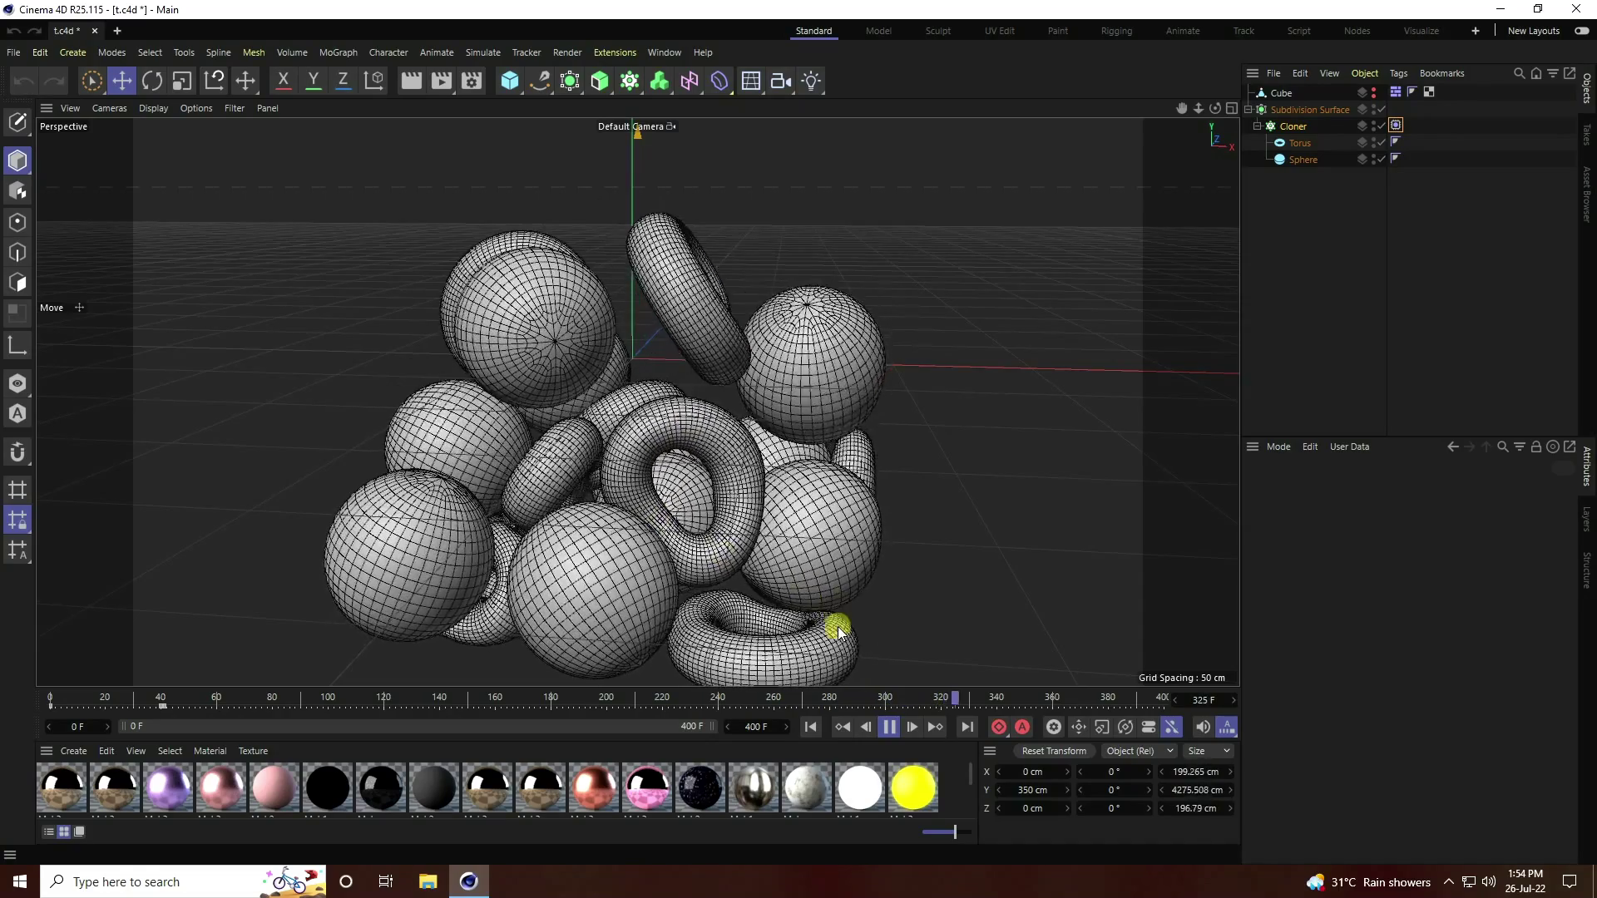
- Stop the pile animation's playback and rewind the timeline to frame 0
left_click(889, 727)
left_click(813, 727)
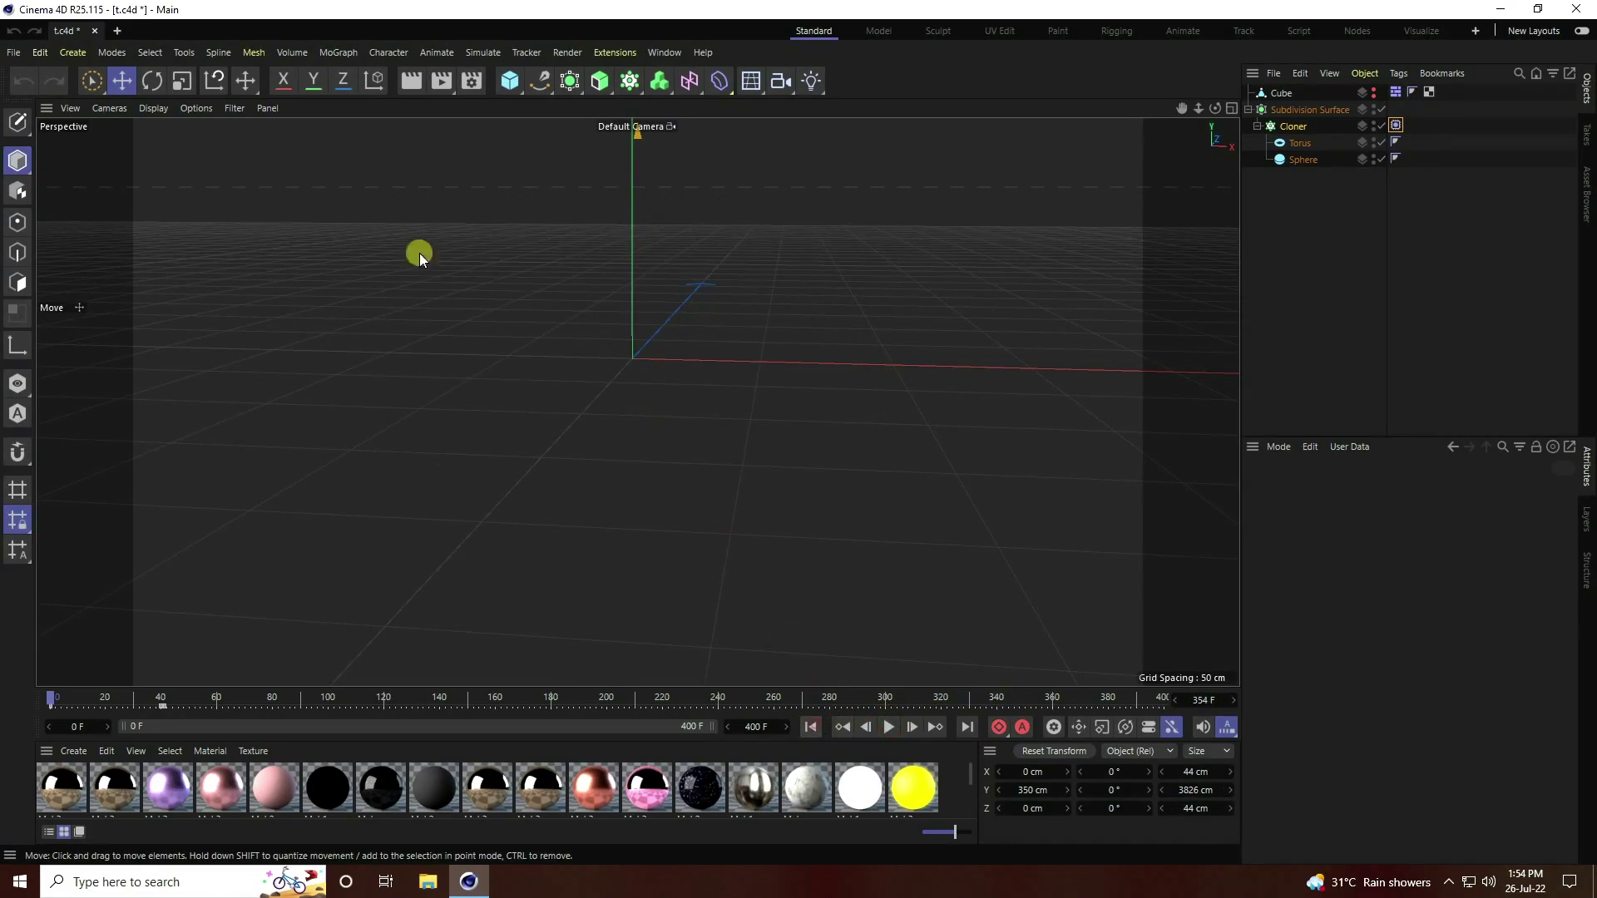
- Start a new project and add a sphere with 20 cm radius and 12 segments
left_click(116, 31)
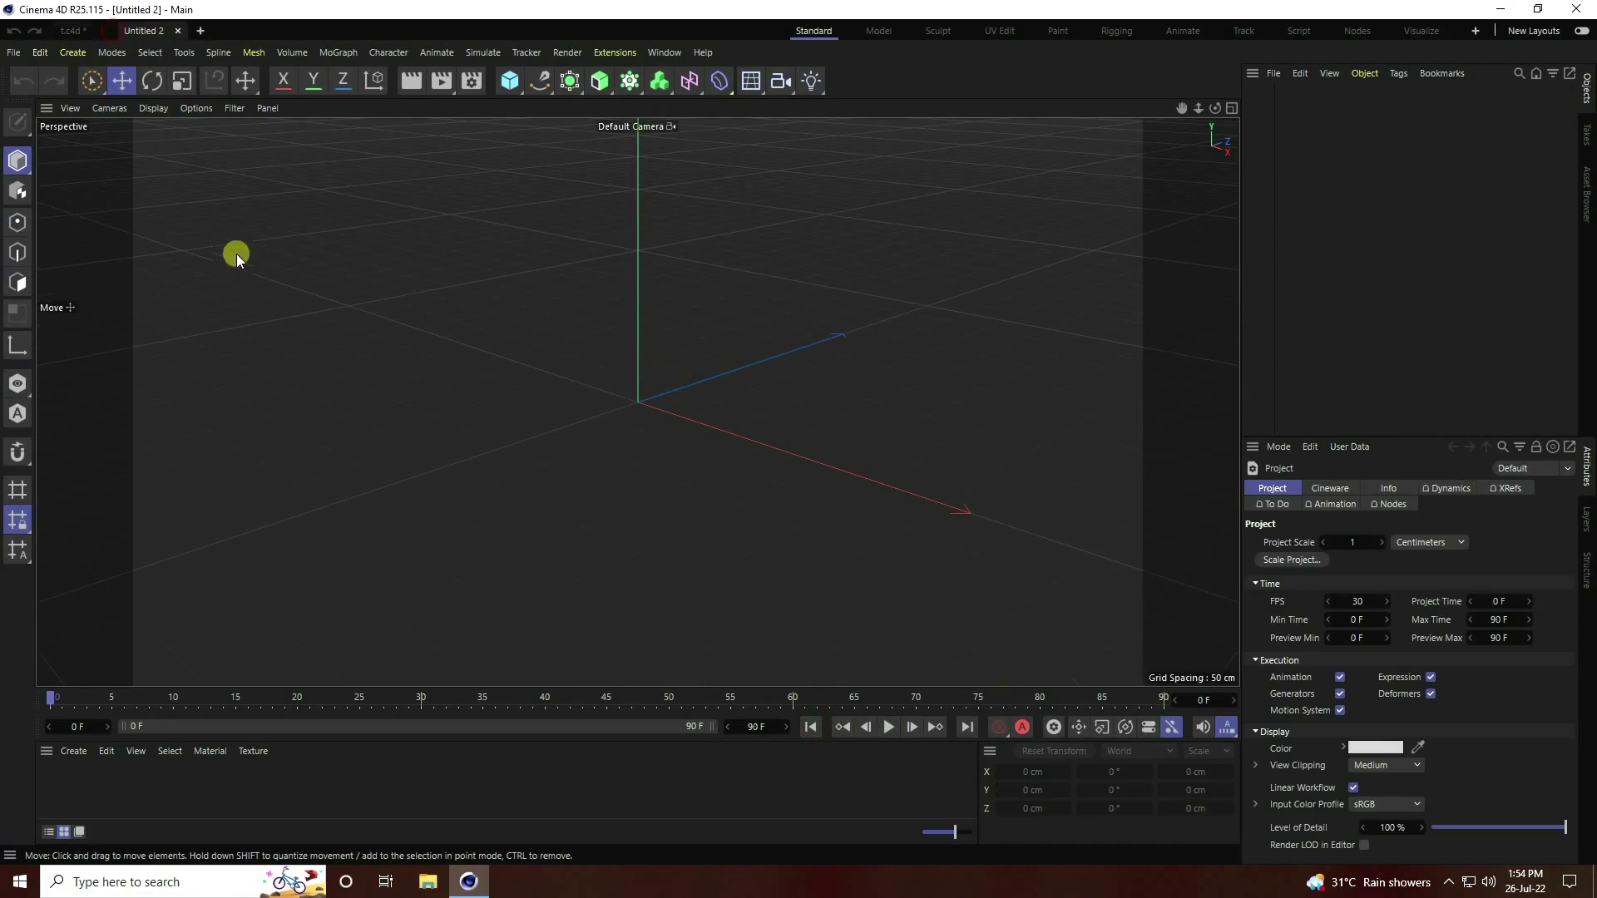
left_click(510, 80)
left_click(846, 139)
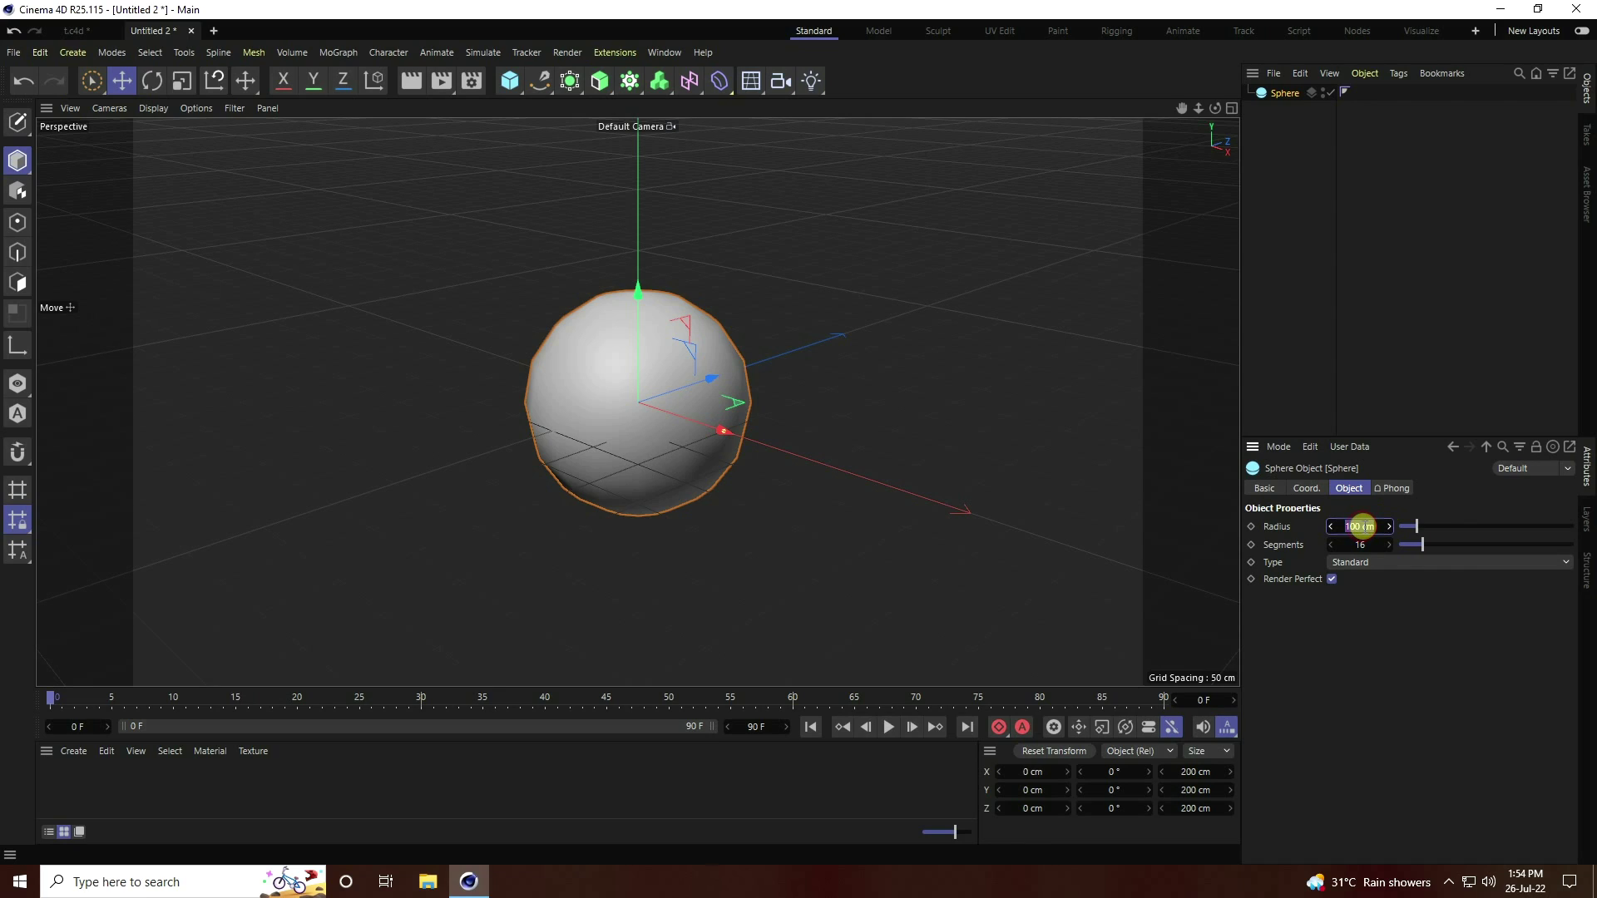
key("Return")
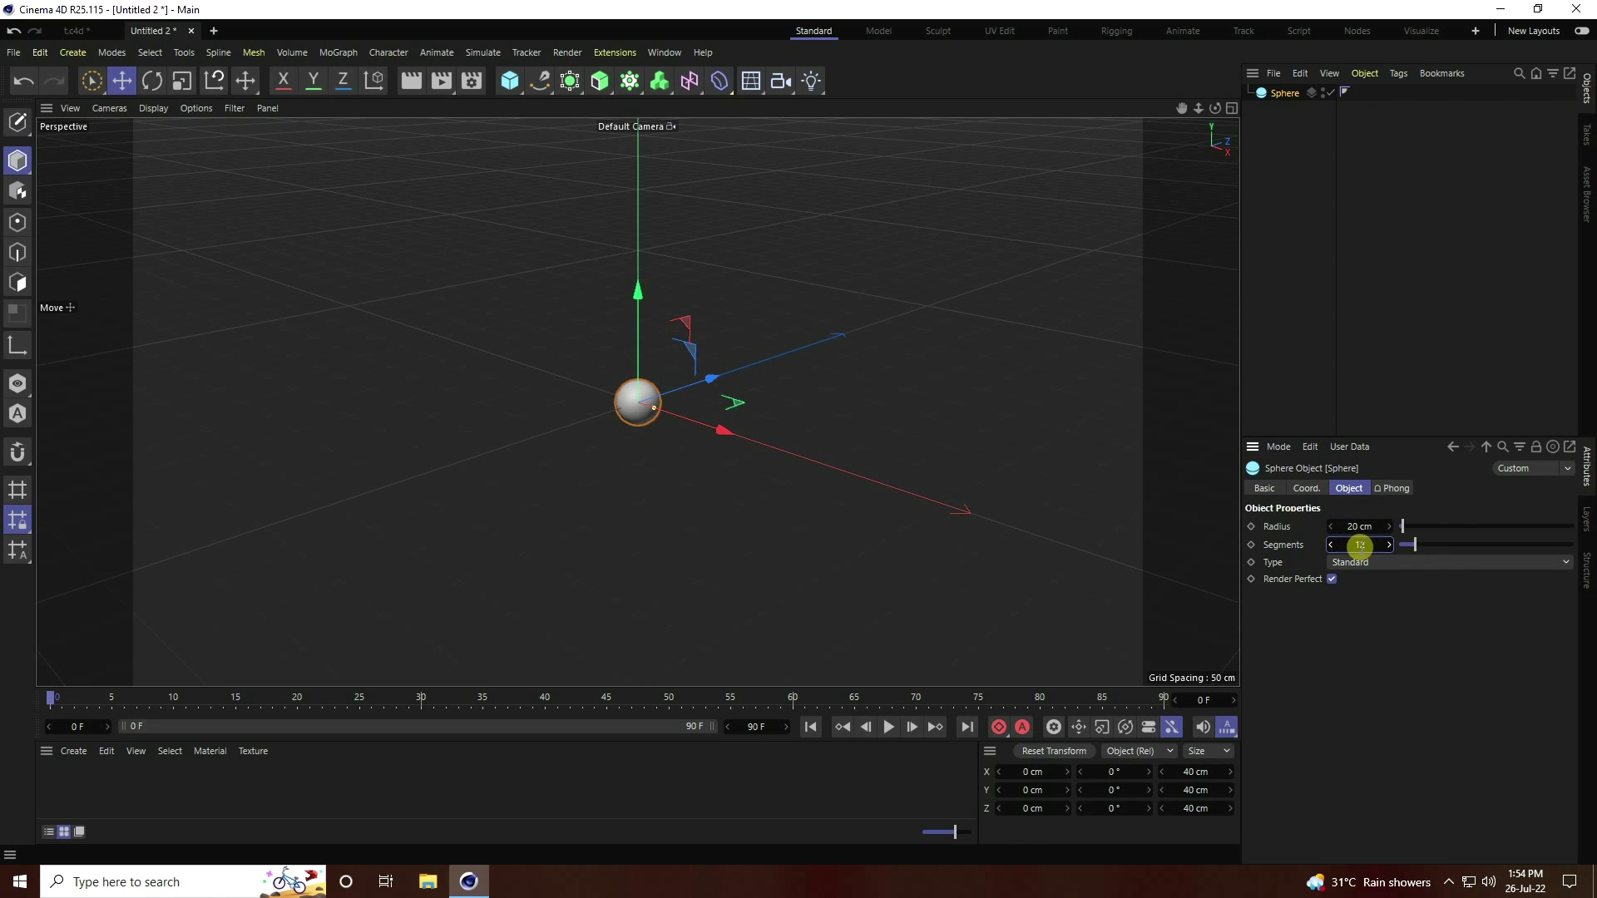
- Switch the viewport to Gouraud Shading (Lines) to show wireframe over the sphere
scroll(652, 344, "up", 6)
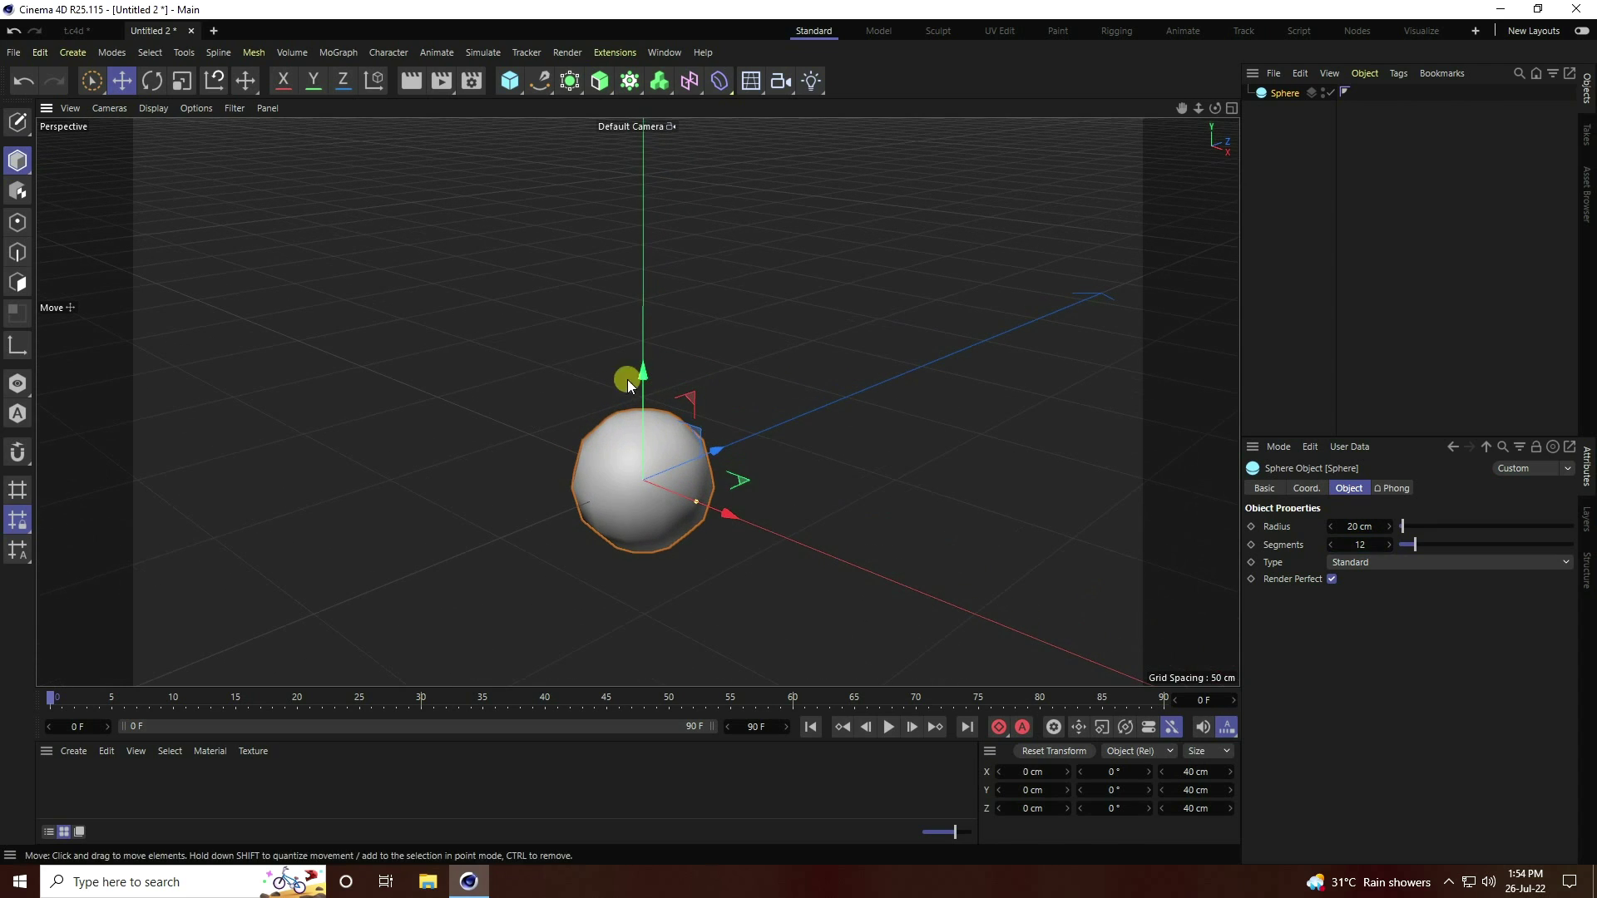
left_click(153, 109)
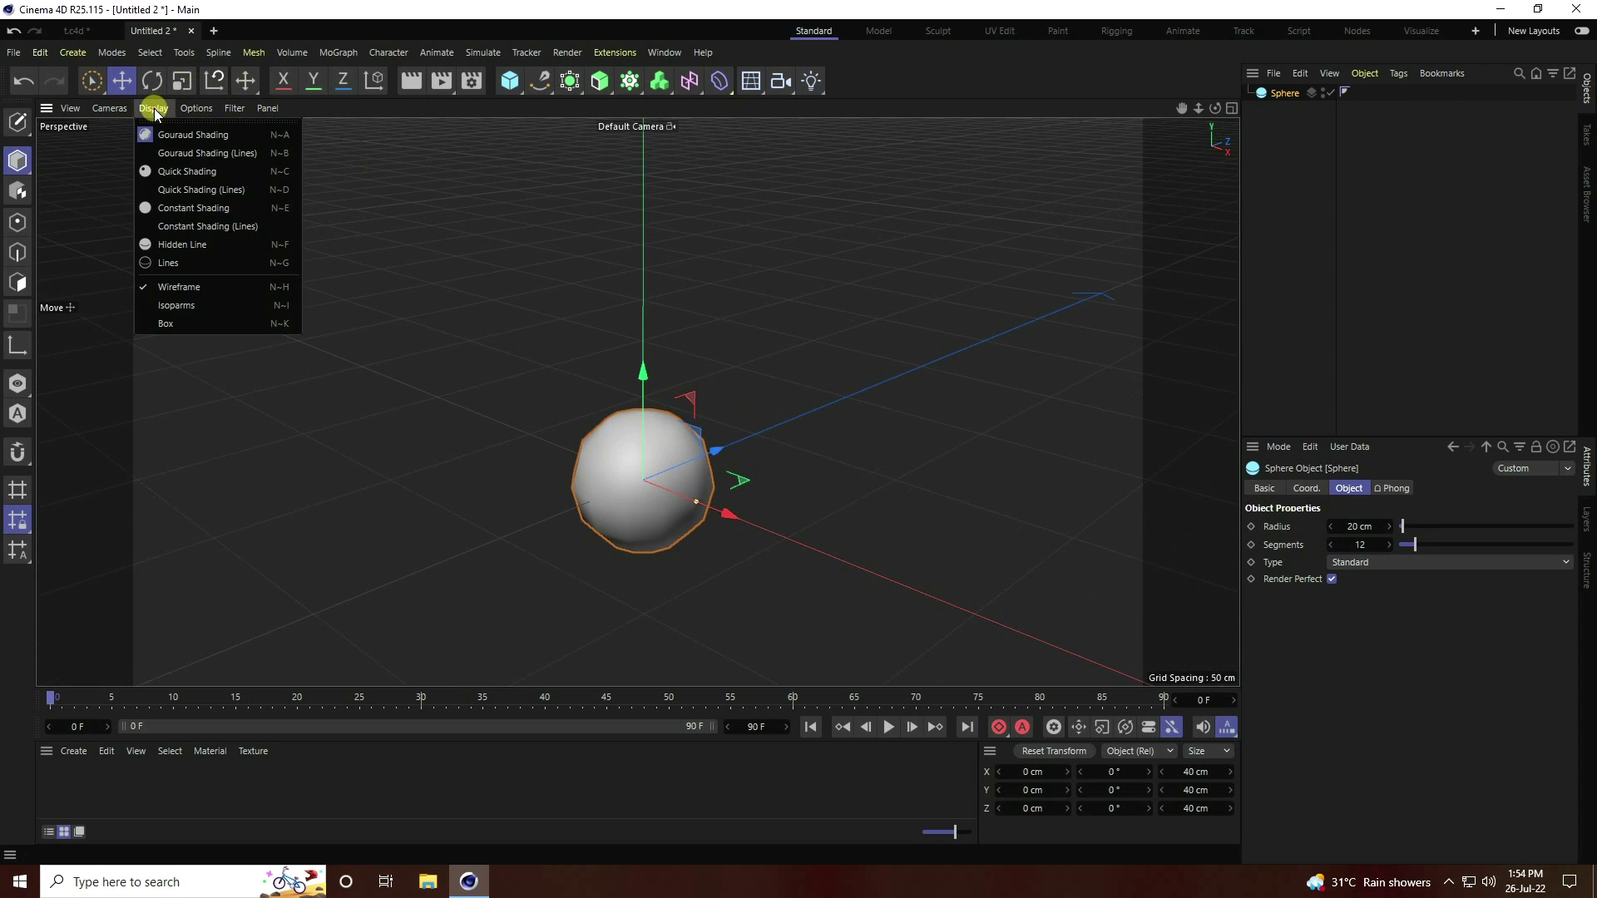
left_click(188, 155)
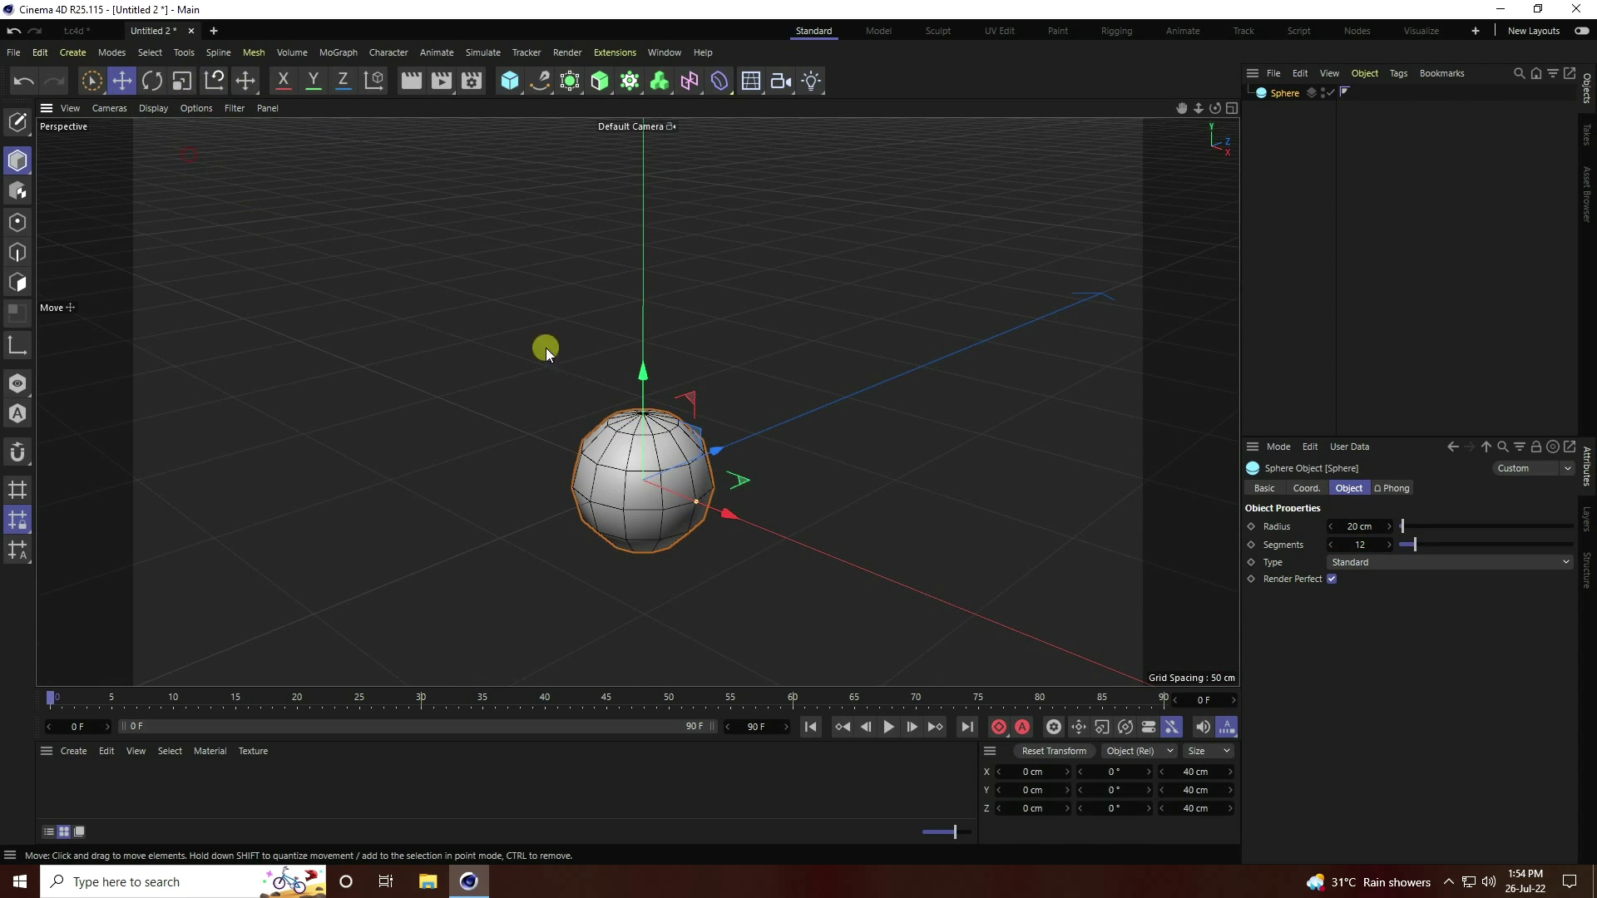
- Add a torus with 16 cm ring radius and 20 ring segments
left_click(510, 80)
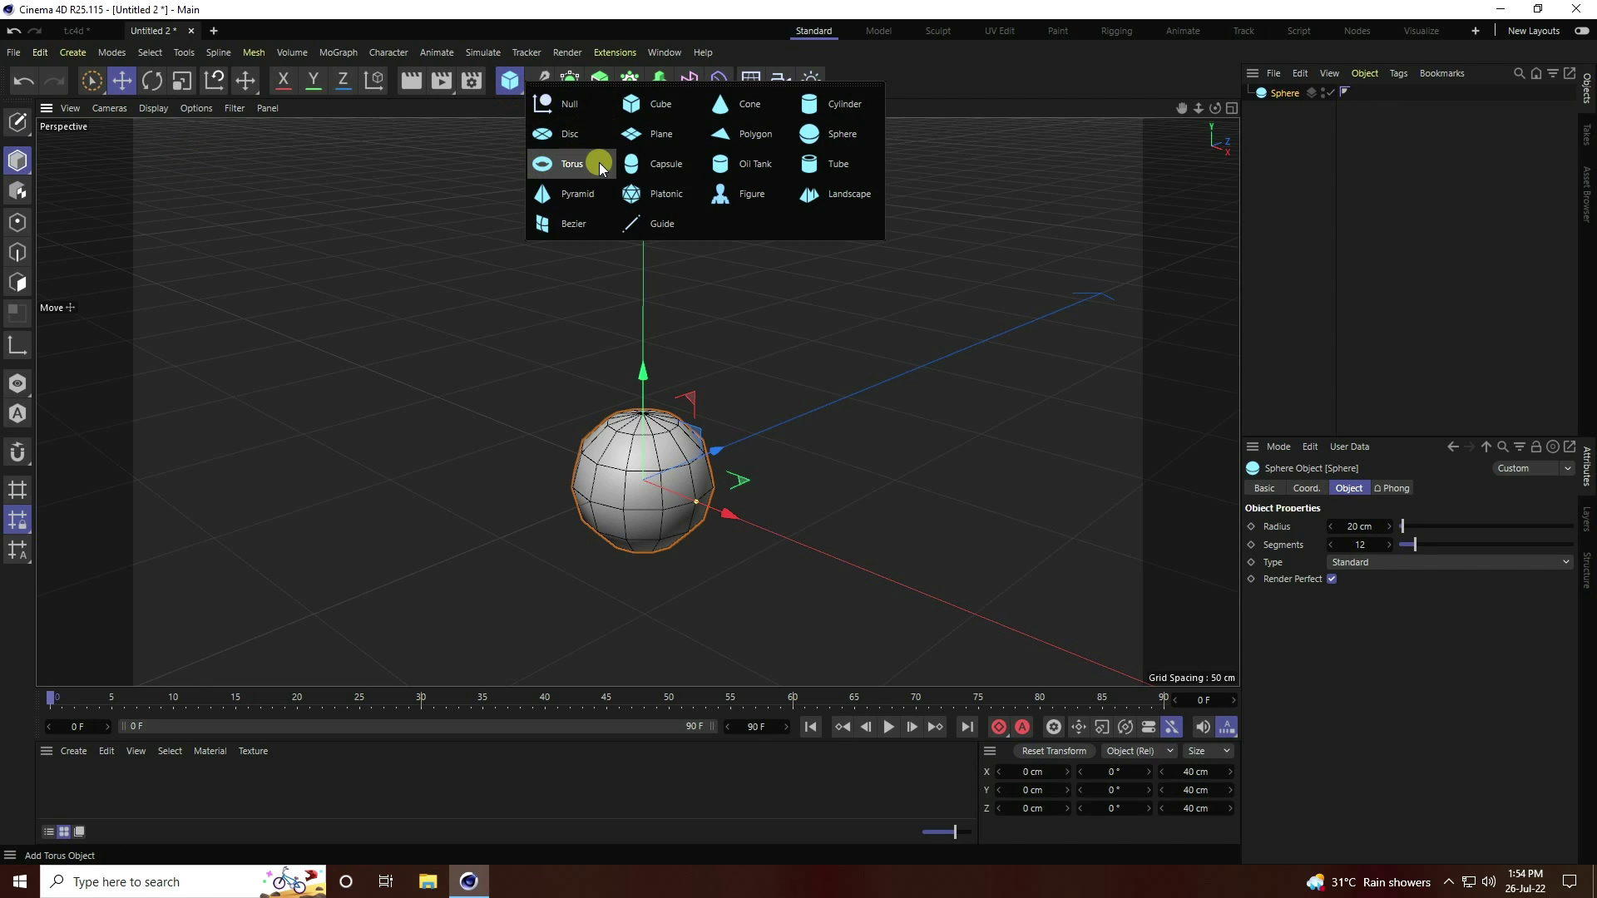
left_click(542, 167)
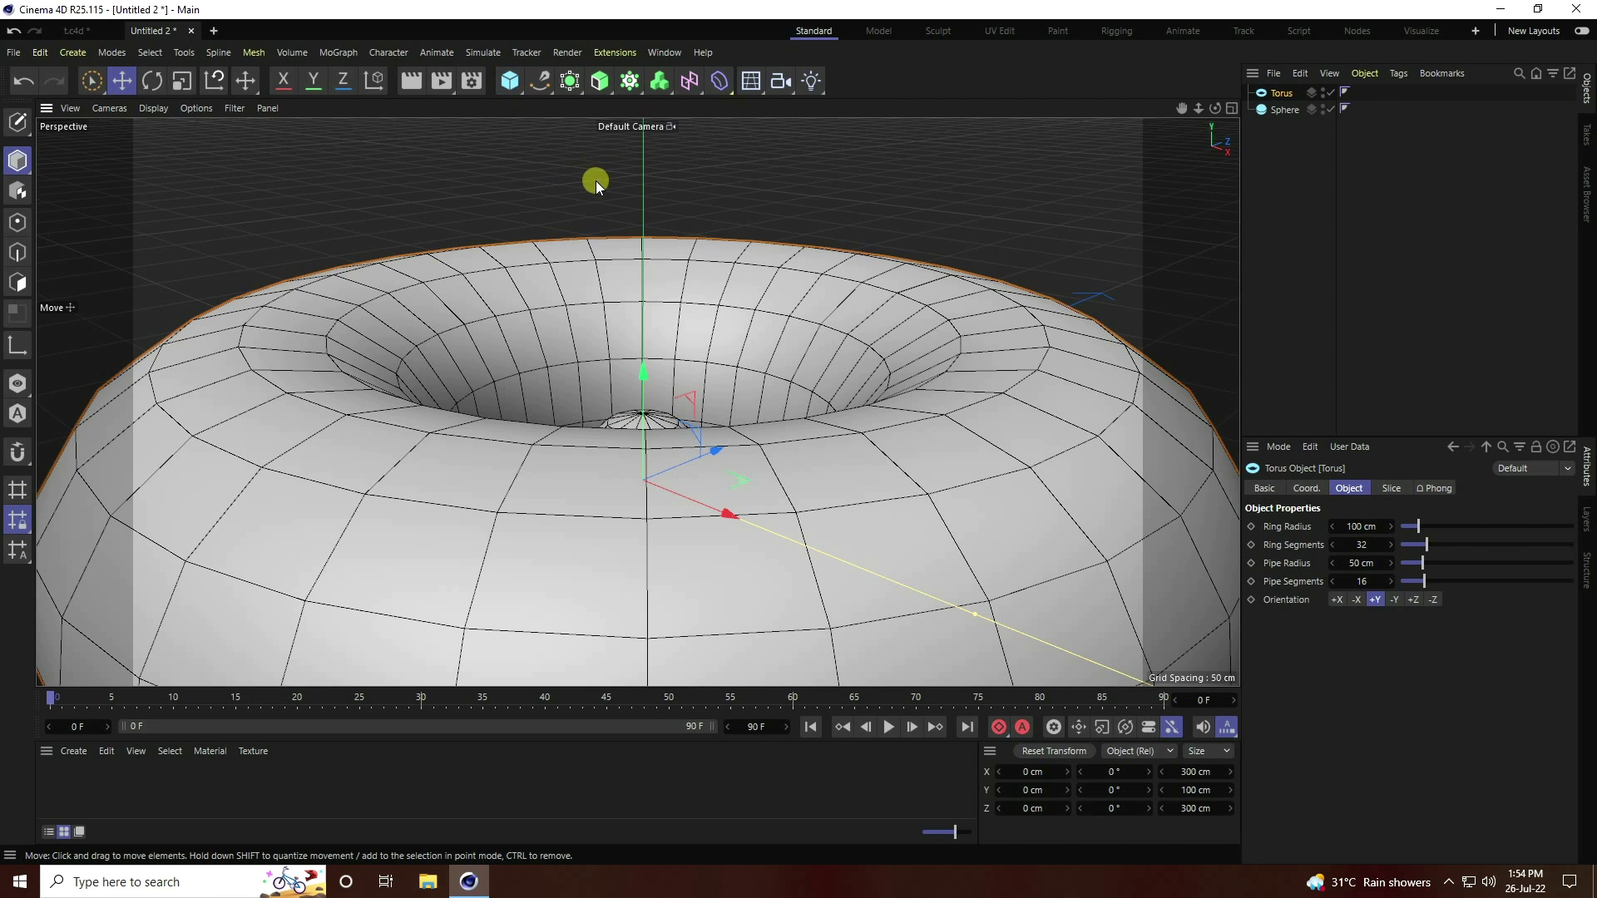
left_click(1370, 527)
type("16")
key("Return")
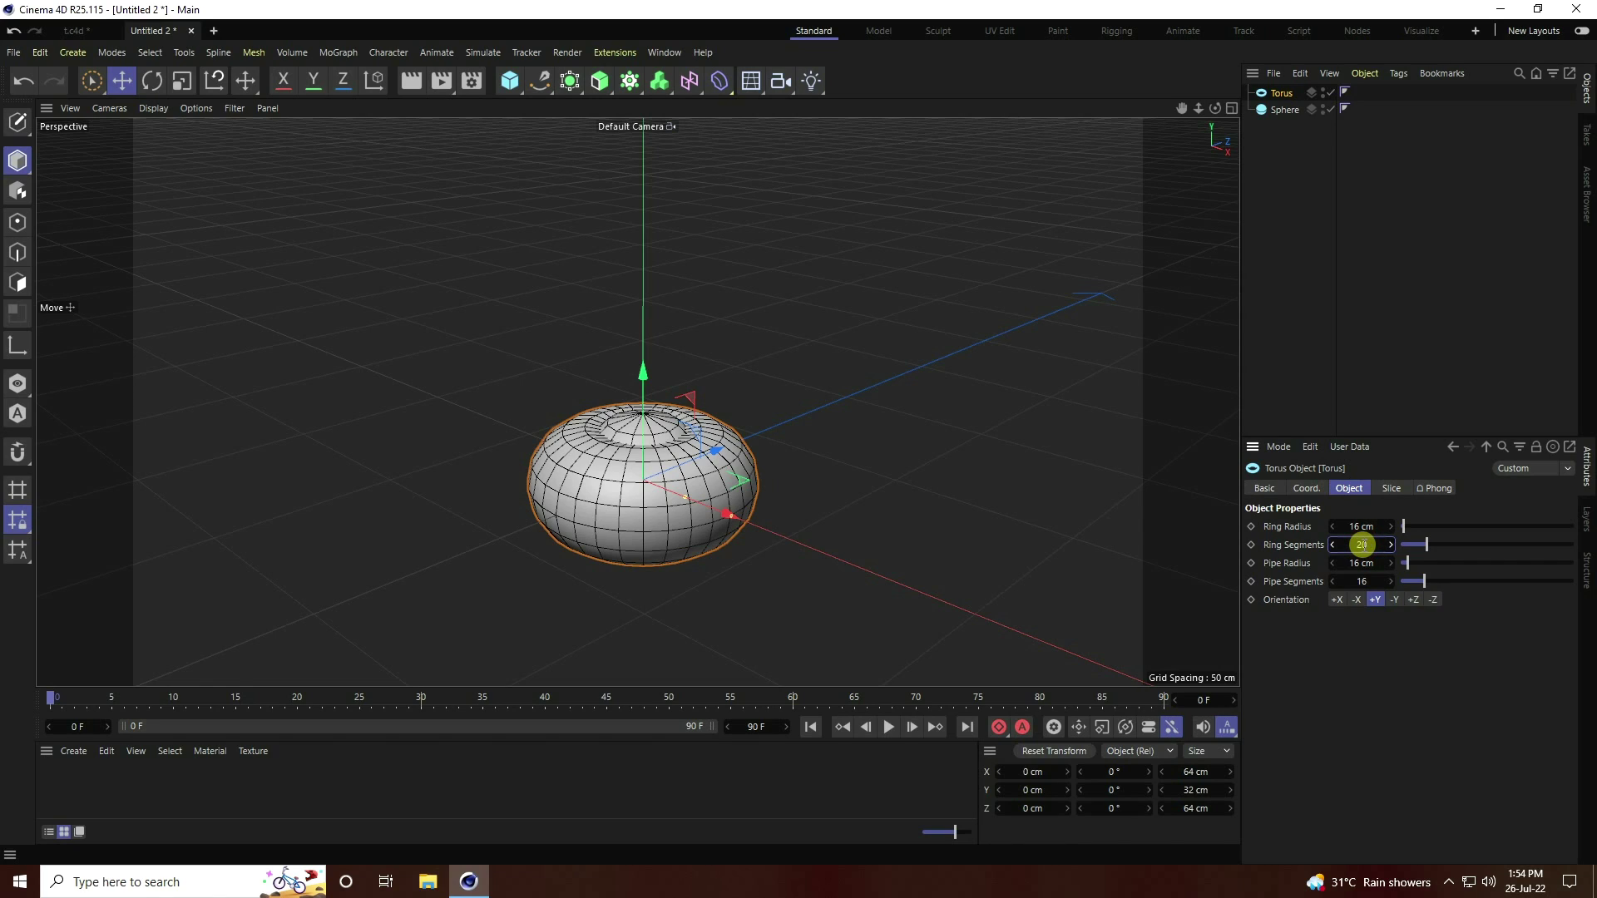
left_click(1362, 545)
type("20")
key("Return")
- Set the torus pipe radius to 6 cm with 10 pipe segments
left_click(1364, 563)
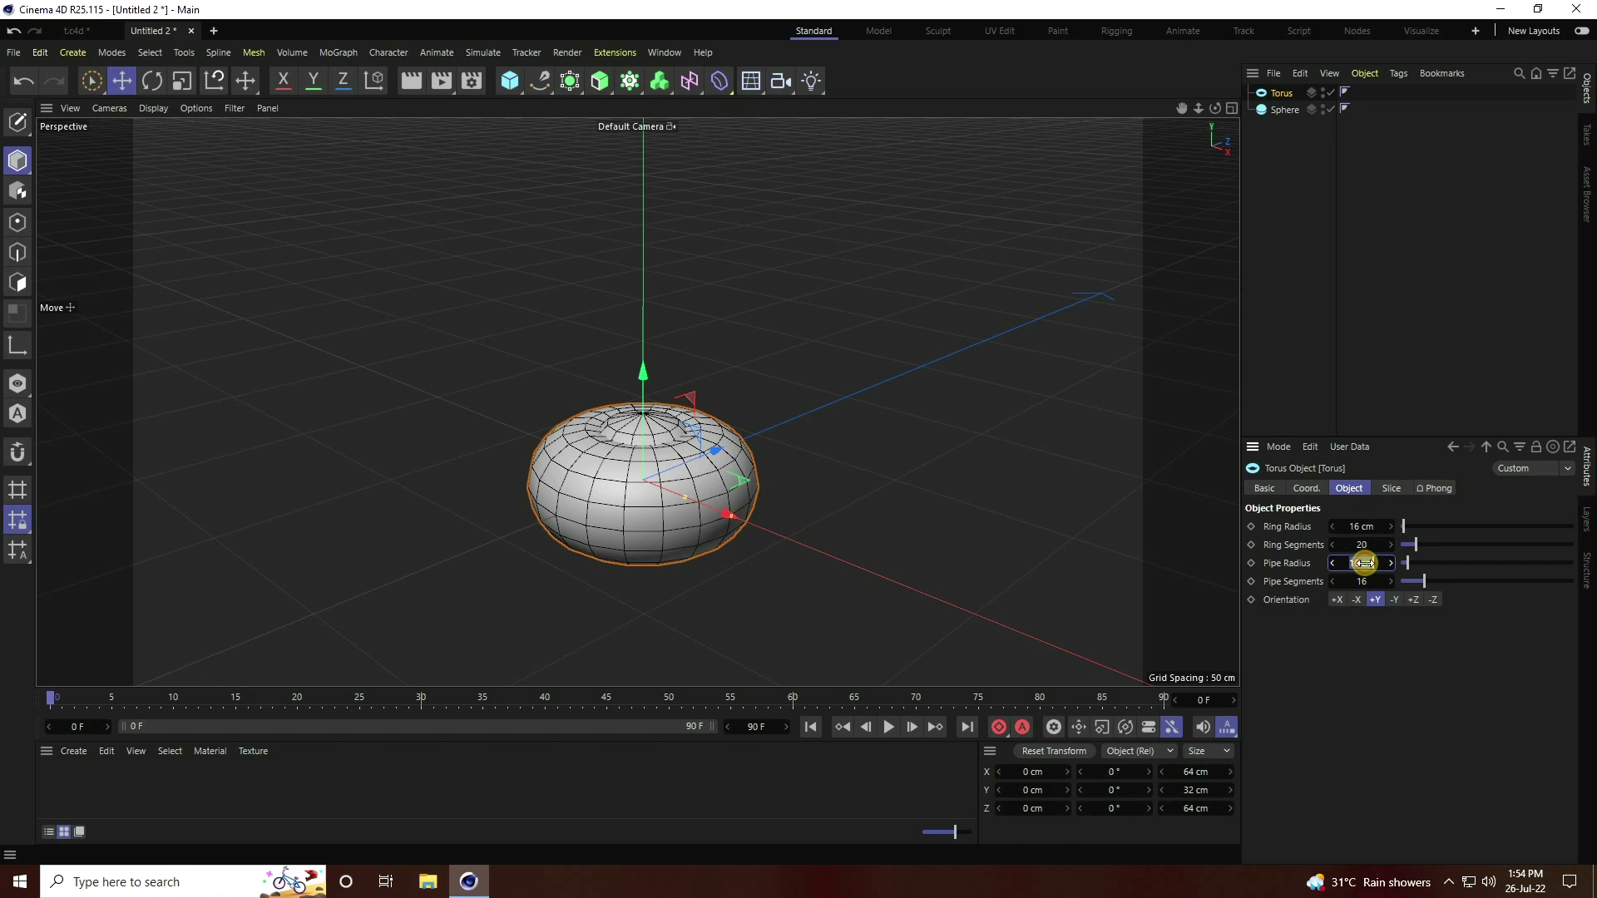
type("6")
key("Return")
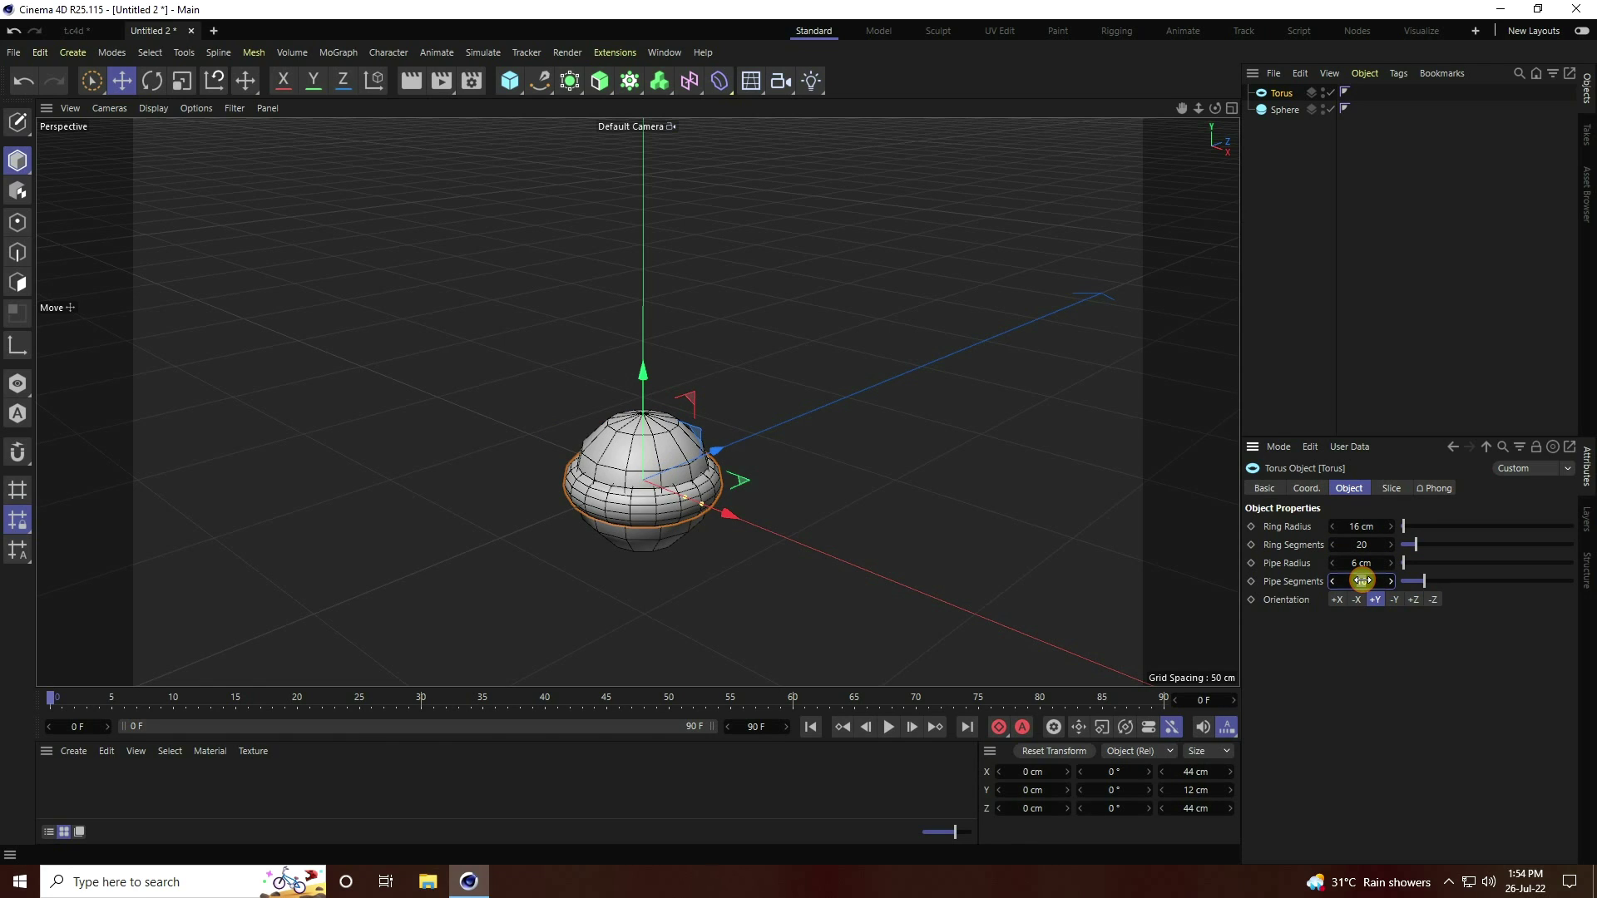
left_click(1362, 580)
type("10")
key("Return")
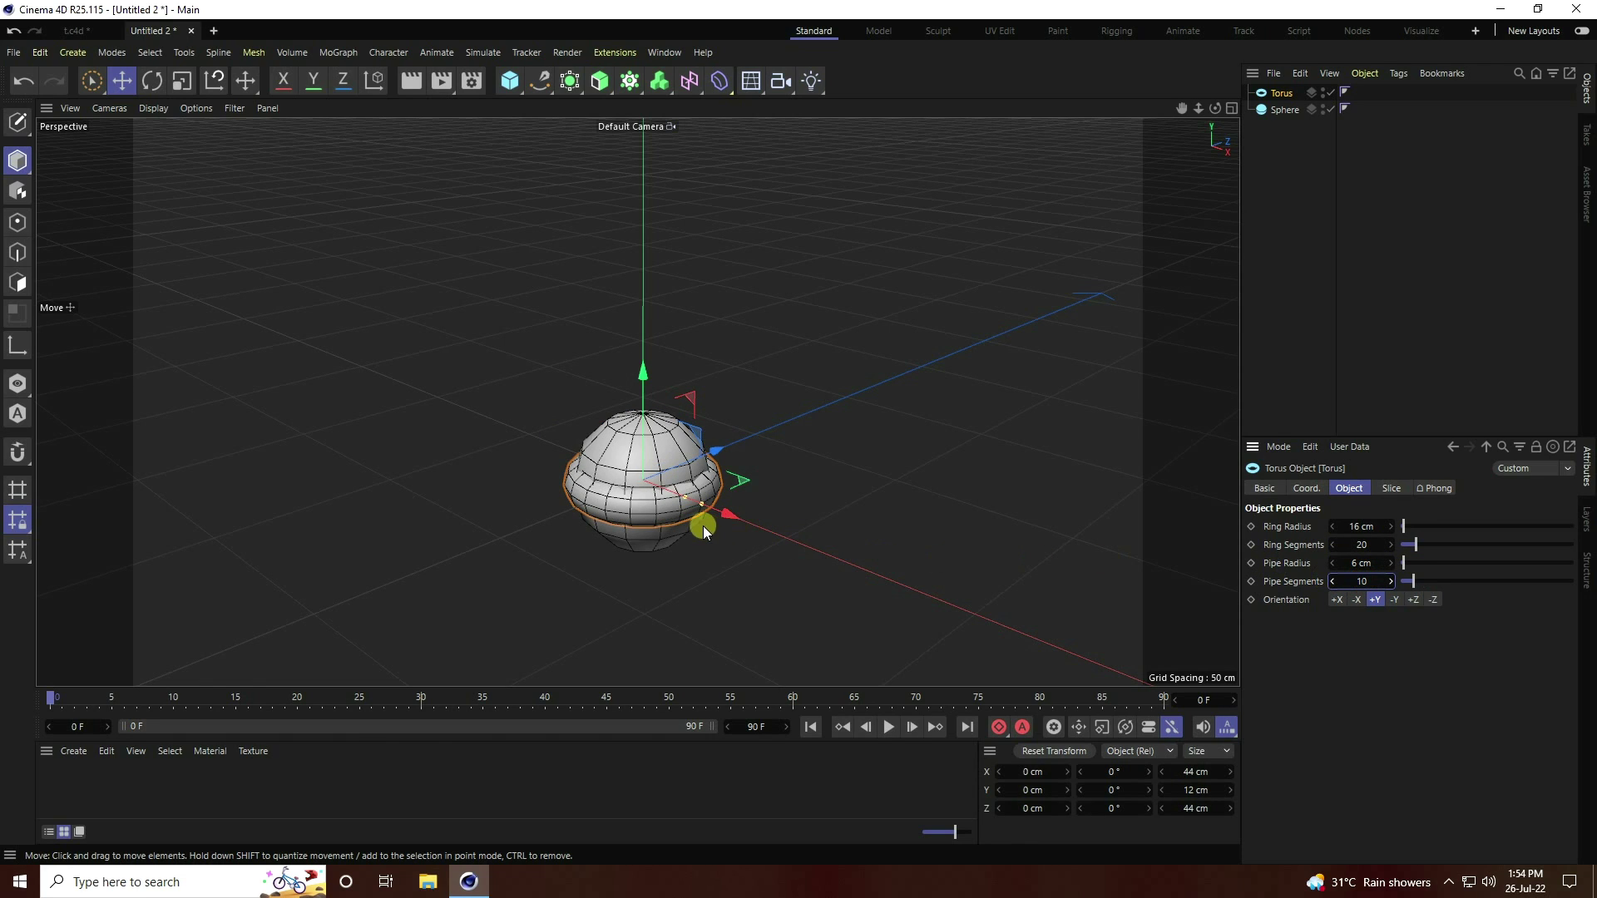
- Drag the torus out beside the sphere, then undo to return it to the origin
scroll(702, 525, "up", 3)
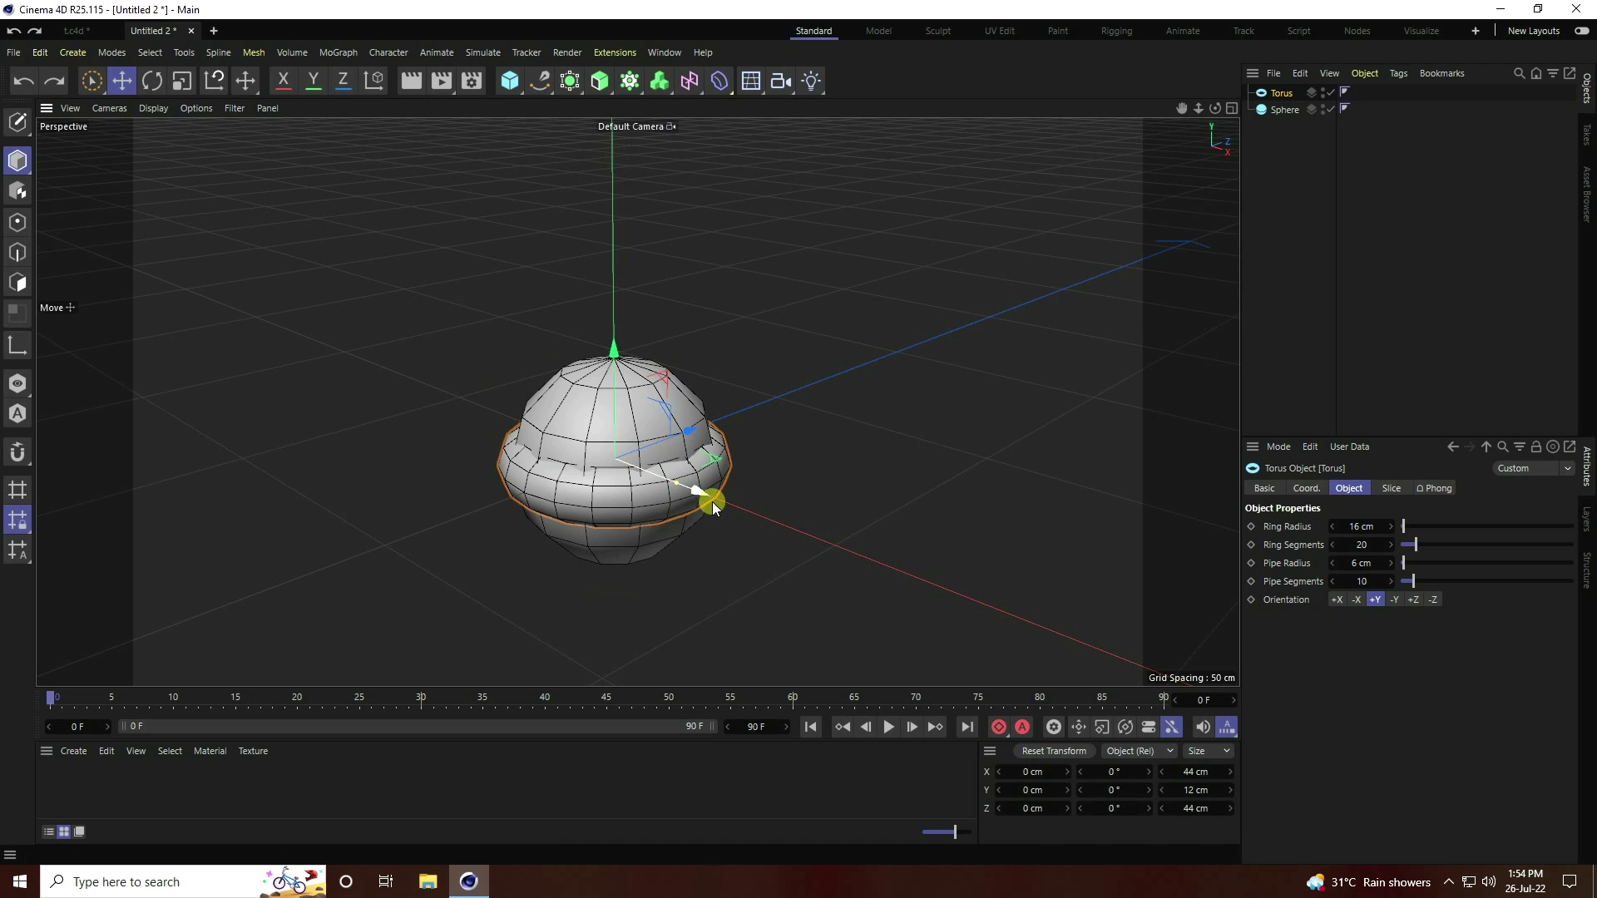
left_click_drag(712, 502, 932, 571)
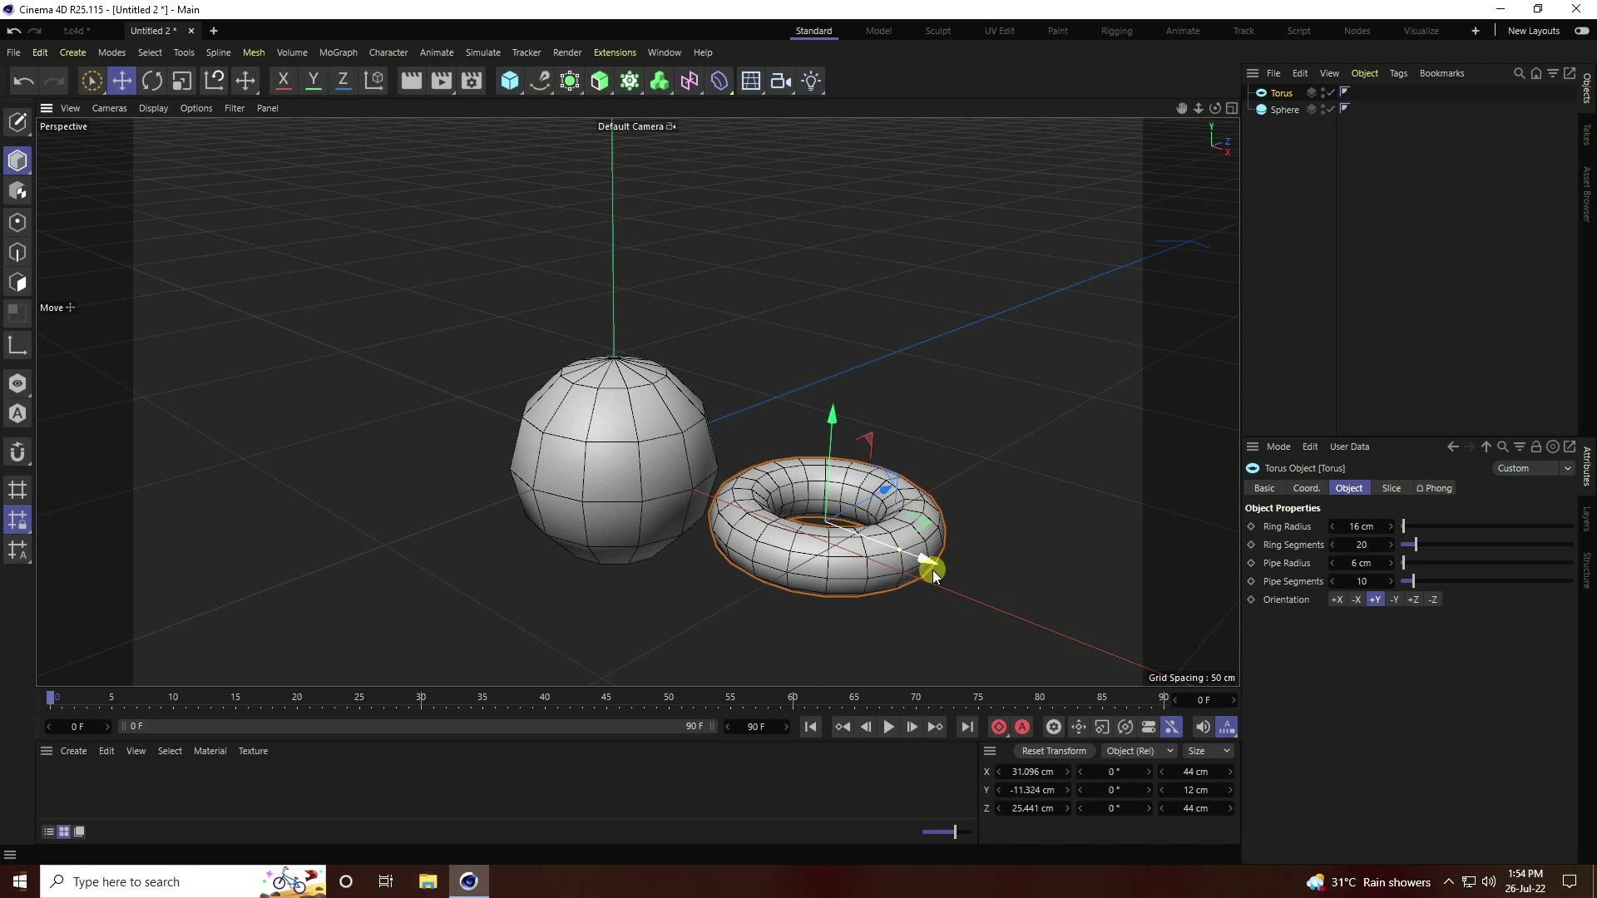
scroll(795, 567, "up", 3)
scroll(693, 501, "up", 1)
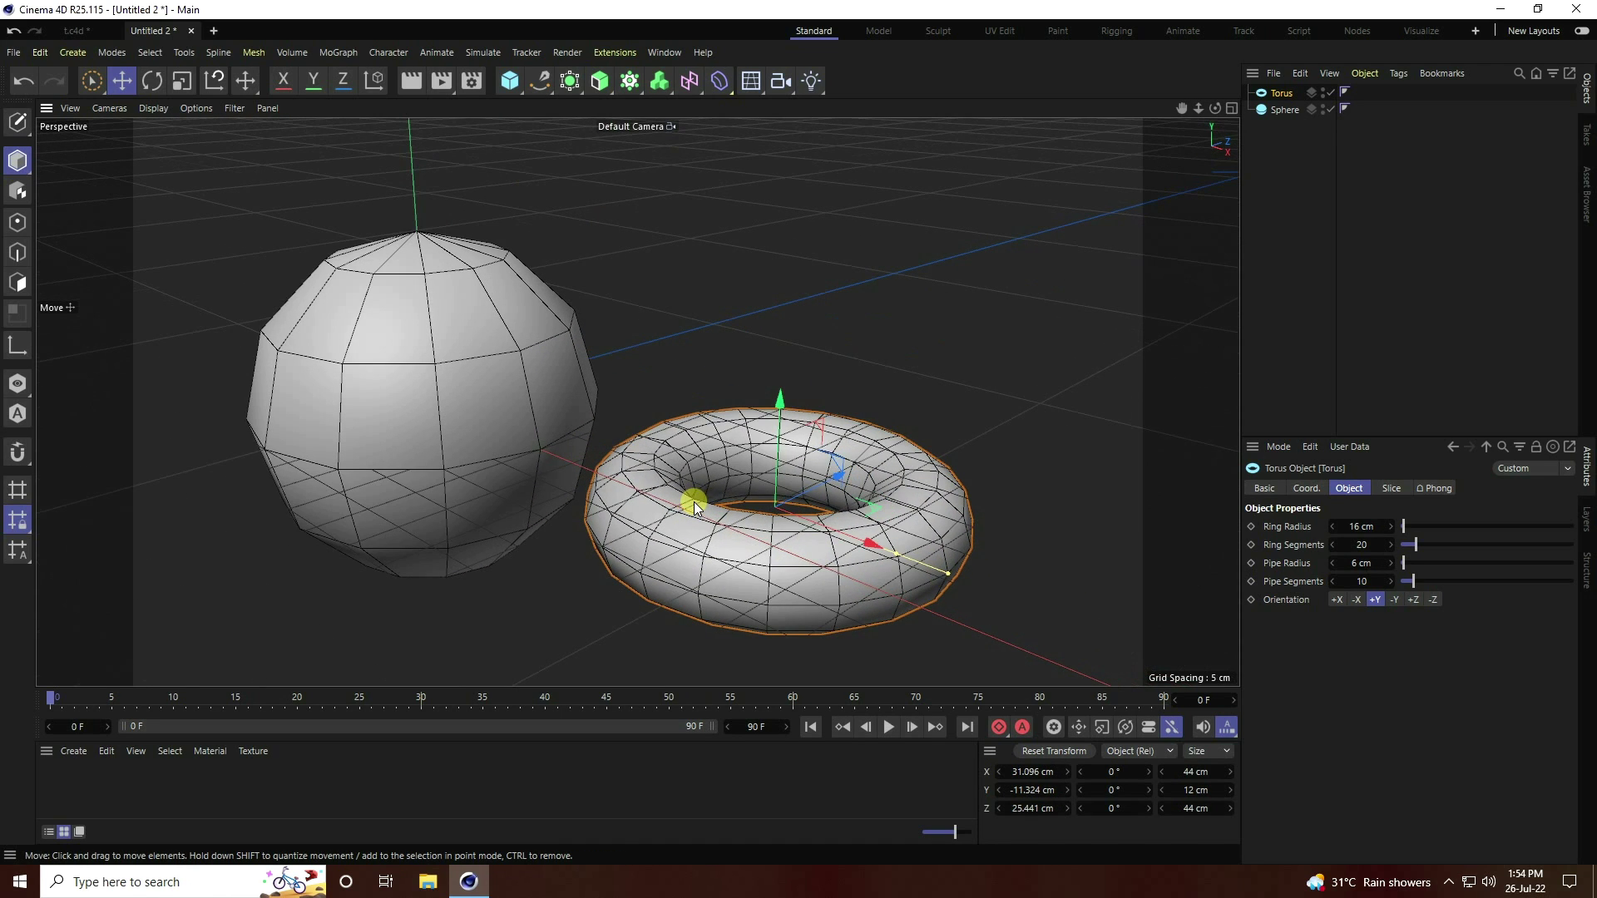
scroll(693, 501, "down", 2)
key("ctrl+z")
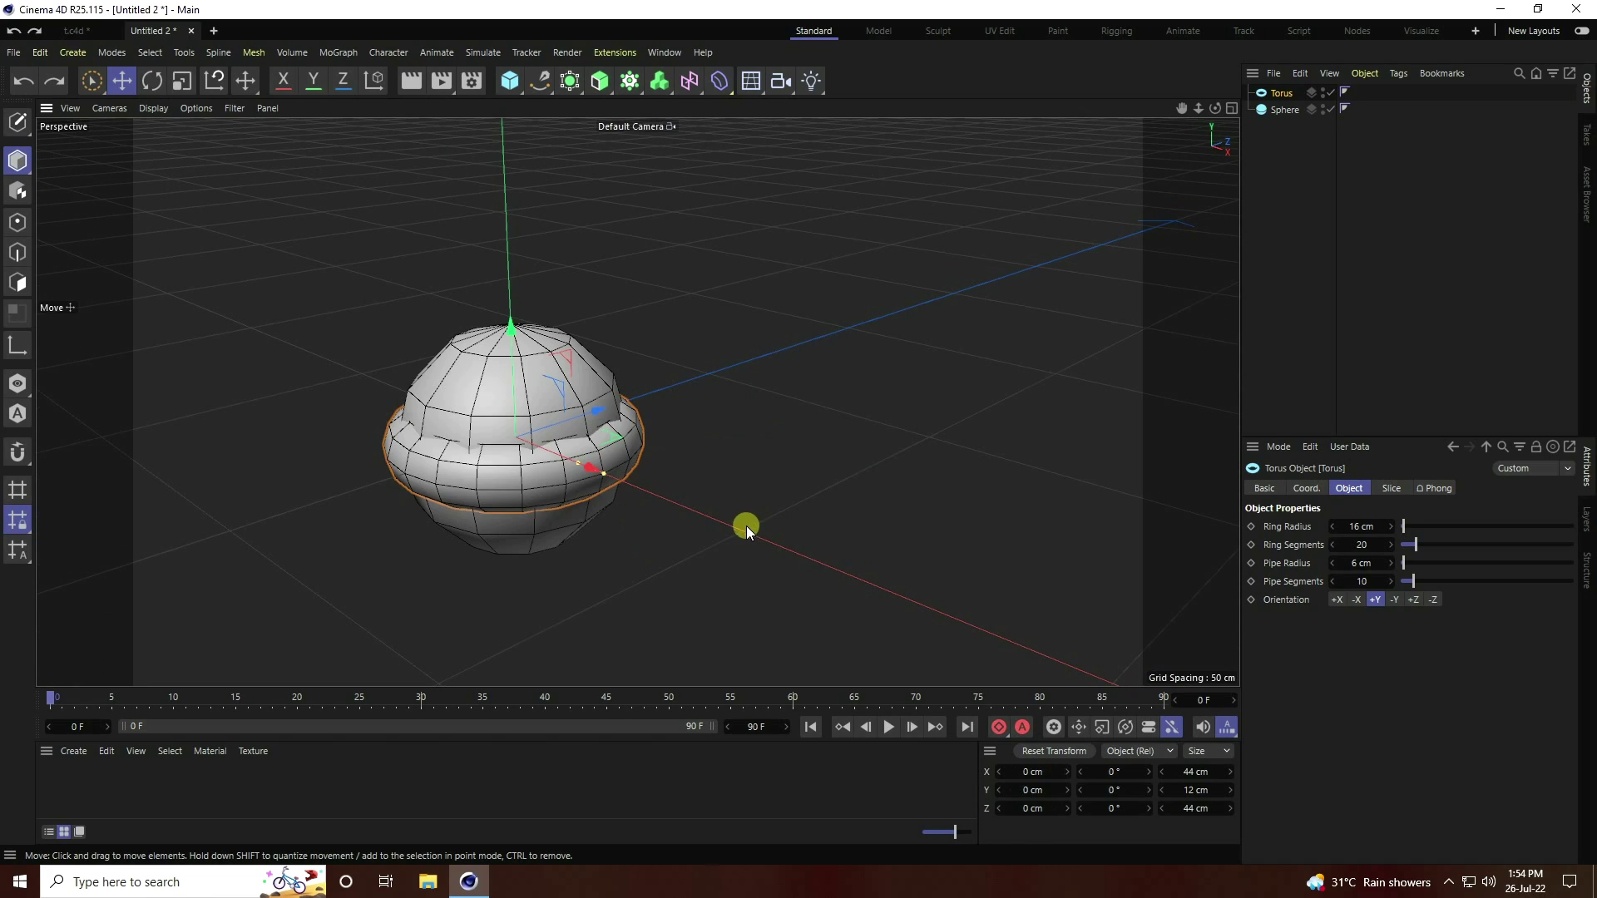
- Add a Cloner and place the torus and sphere inside it
left_click(333, 52)
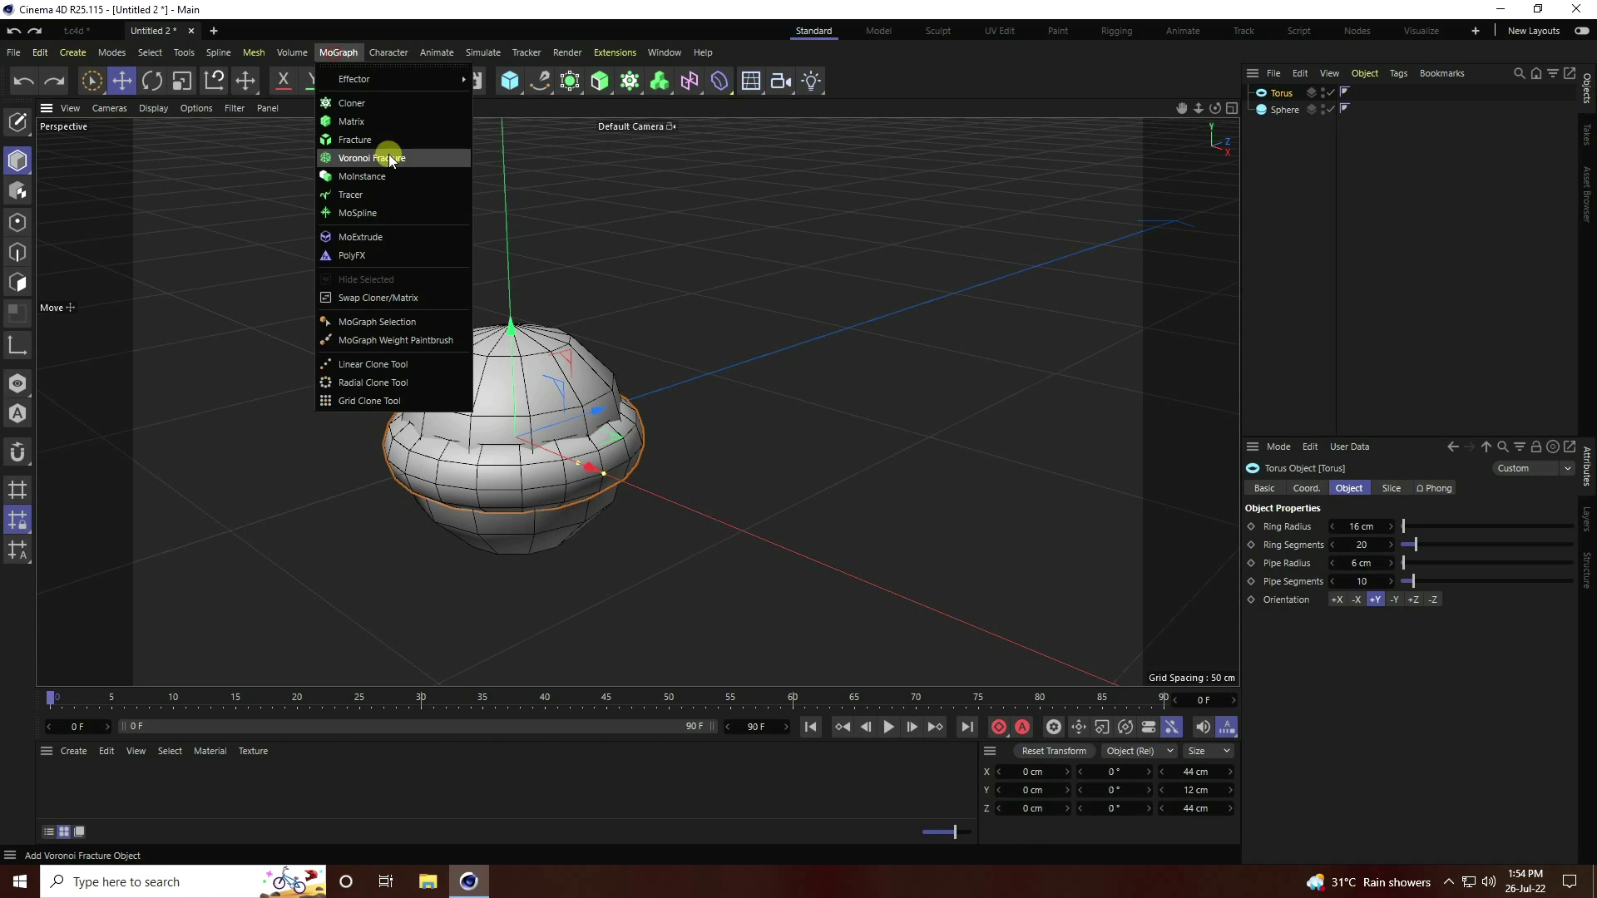
left_click(362, 103)
mouse_move(1265, 183)
left_mouse_down()
mouse_move(1293, 111)
mouse_move(1283, 92)
left_mouse_up()
left_click(1283, 93)
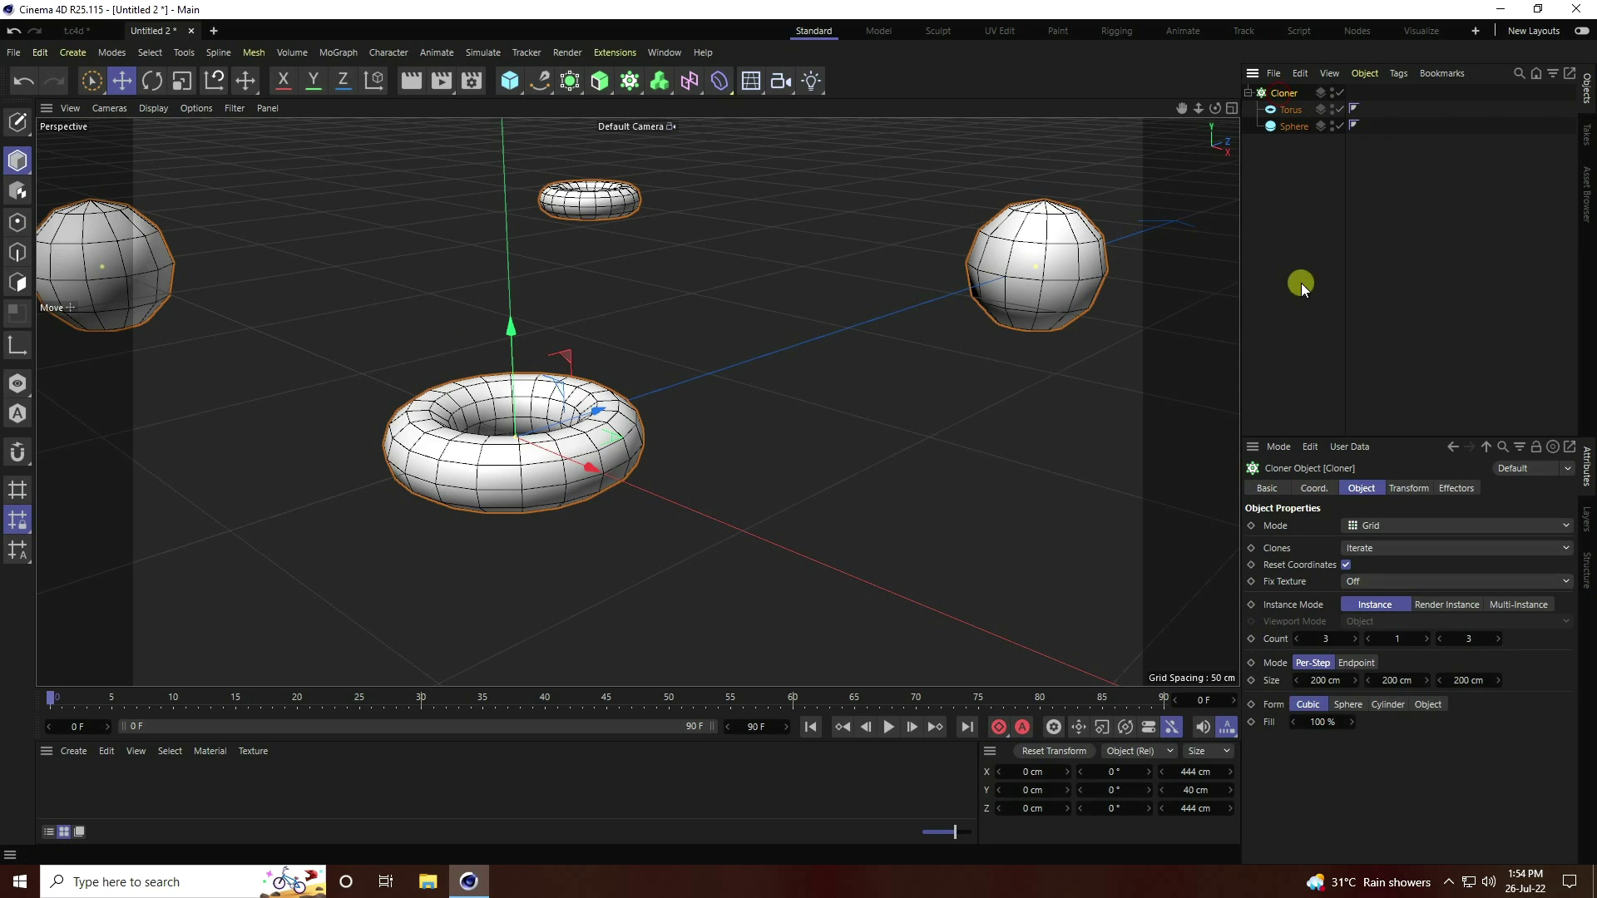
- Set the Cloner to Linear mode with 10 clones spaced 200 cm in Y
left_click(1364, 526)
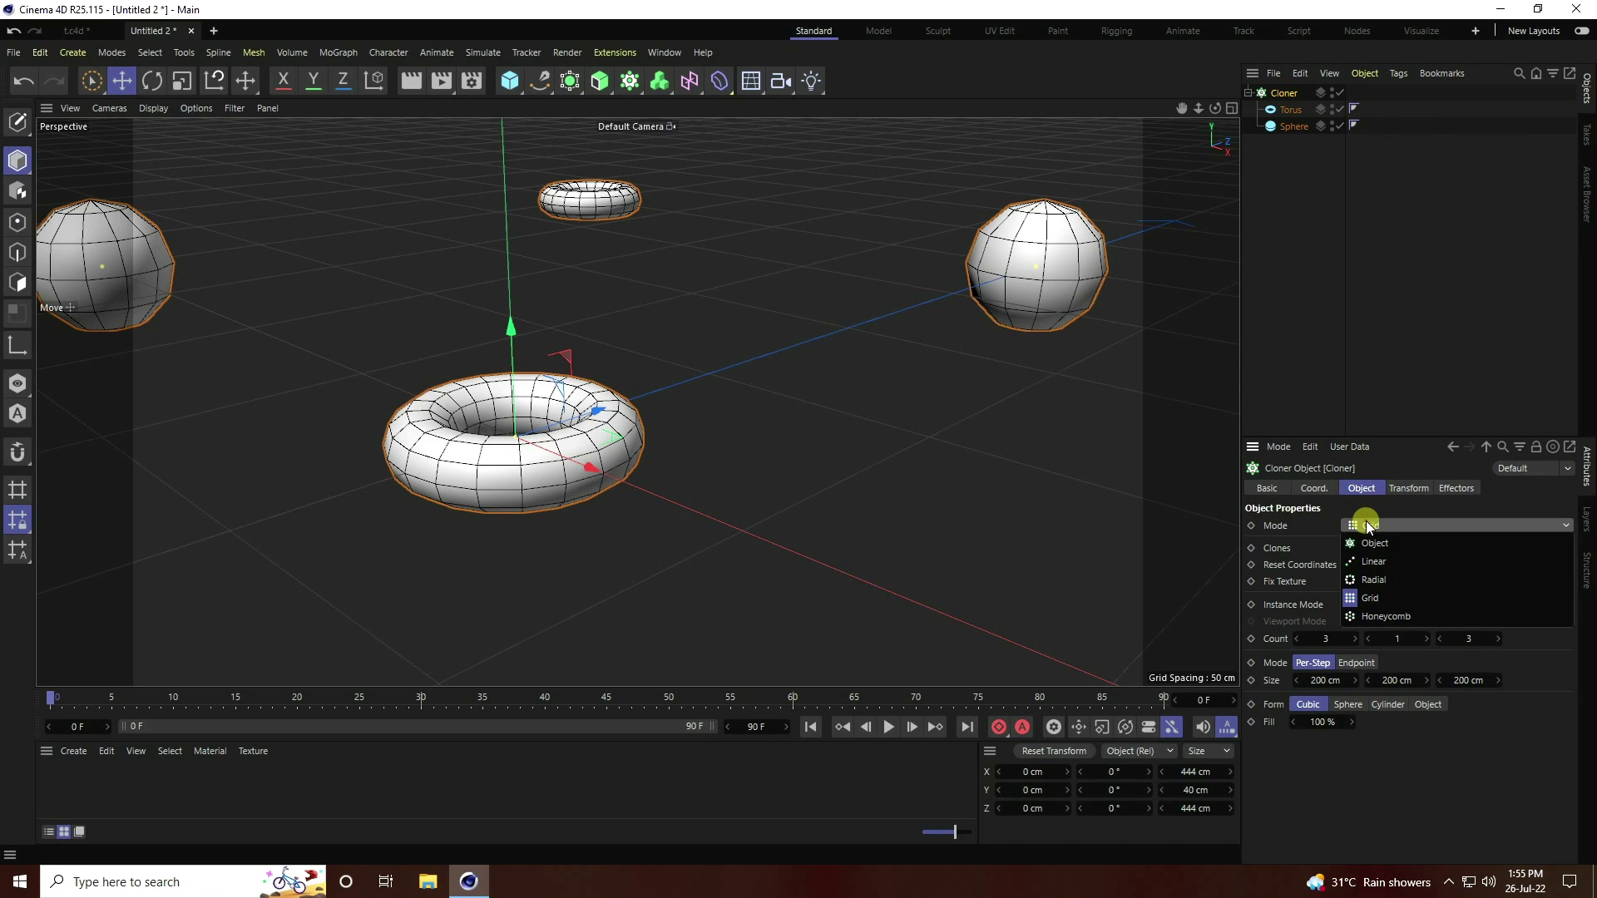
left_click(1389, 562)
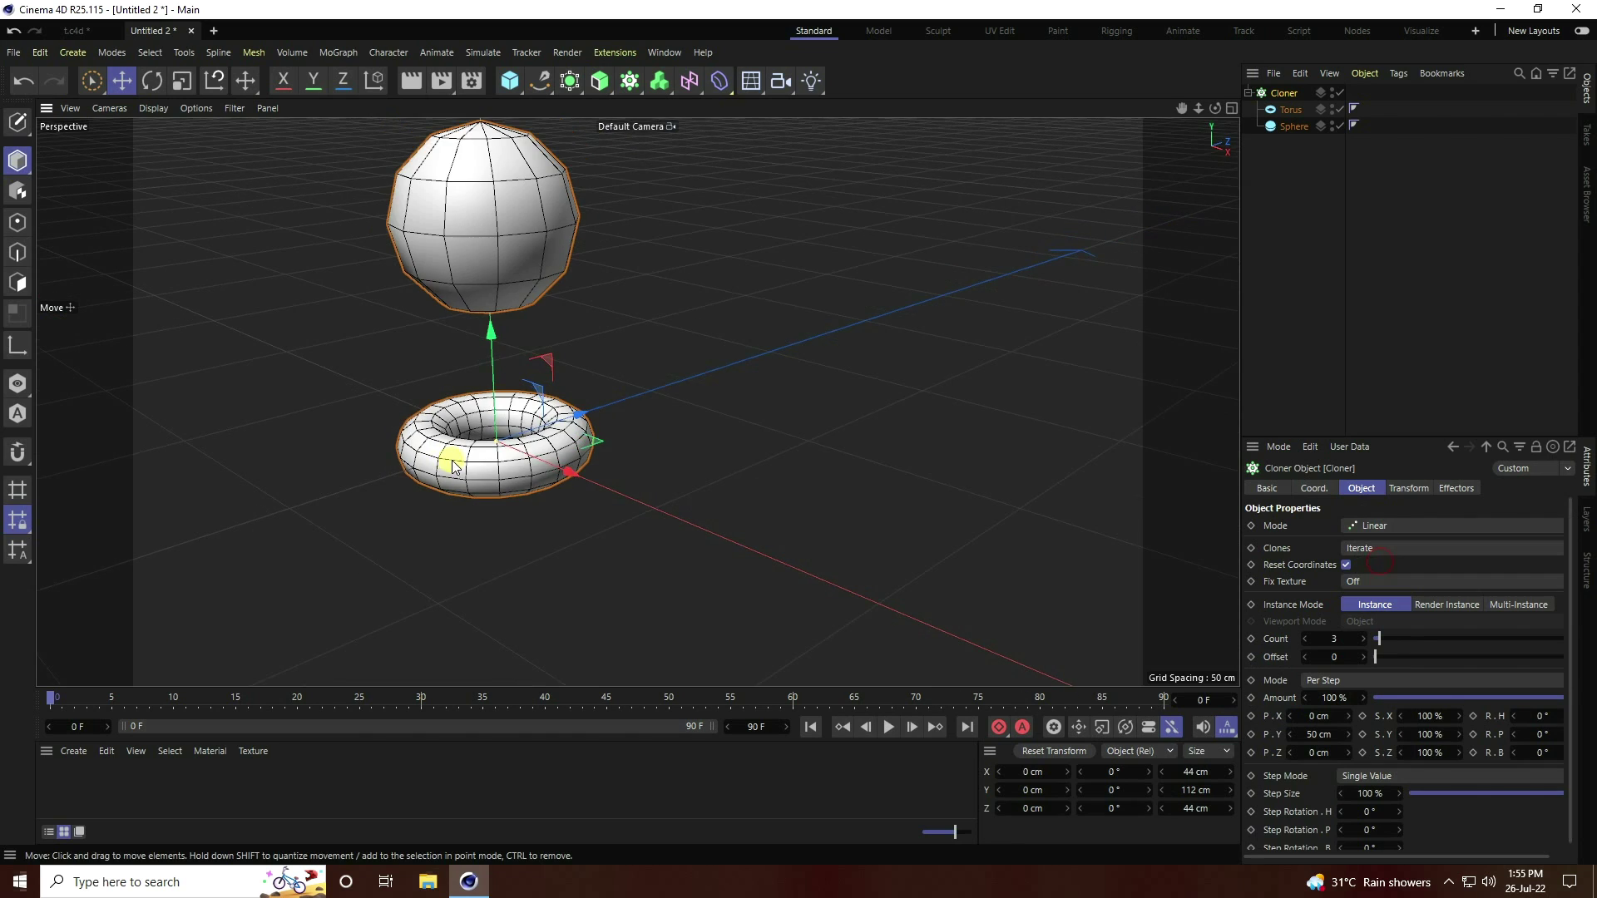
scroll(753, 529, "down", 3)
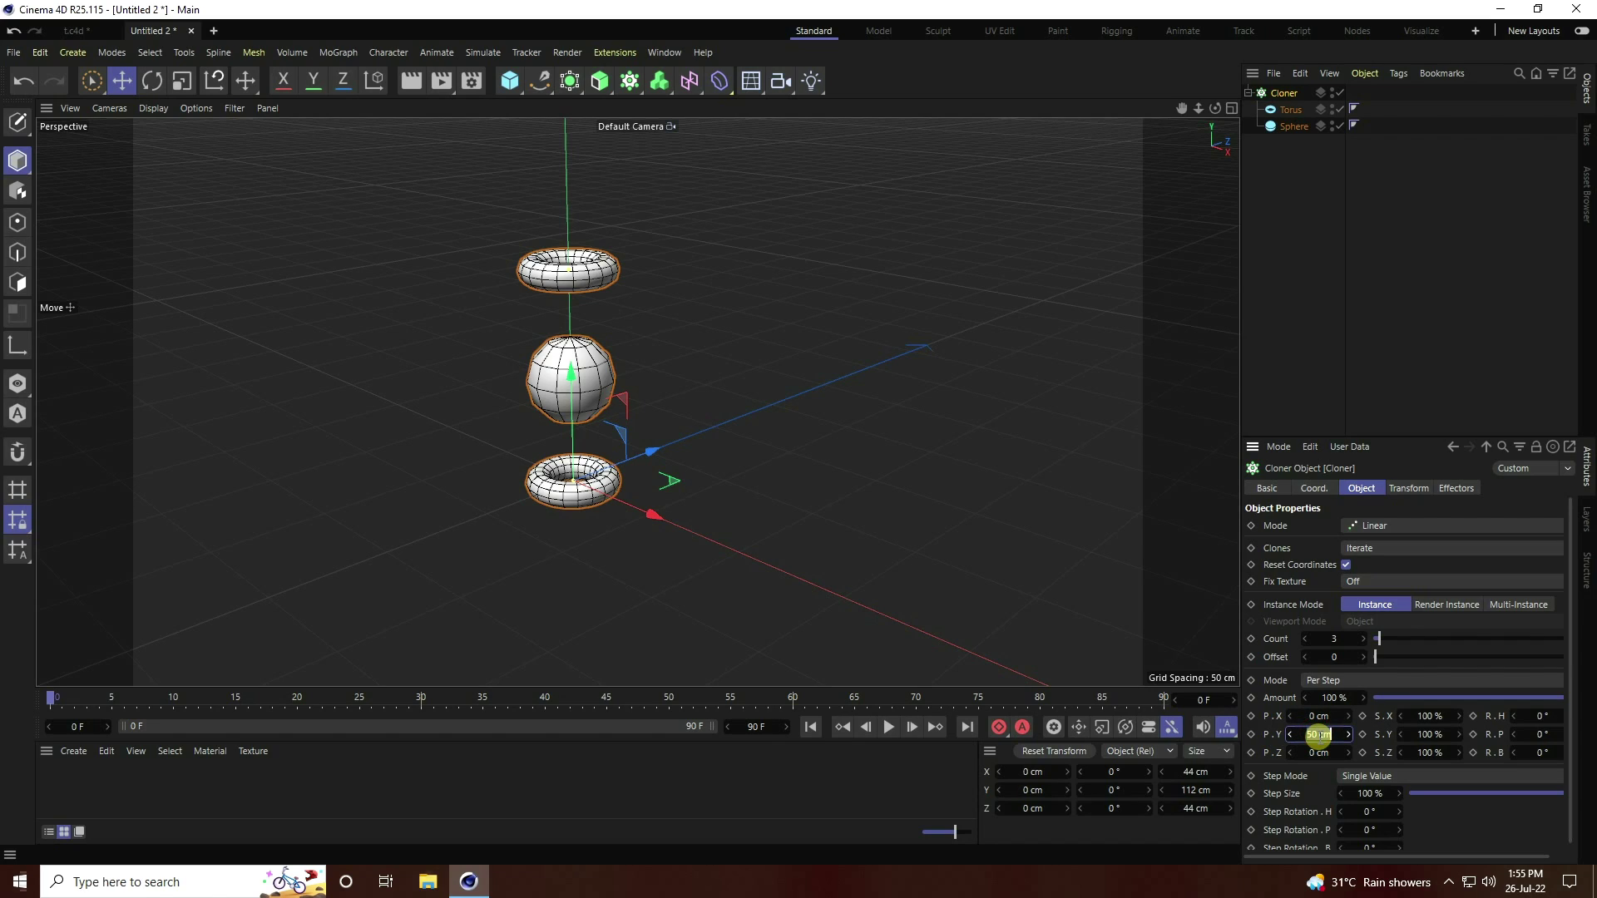
type("00")
key("Return")
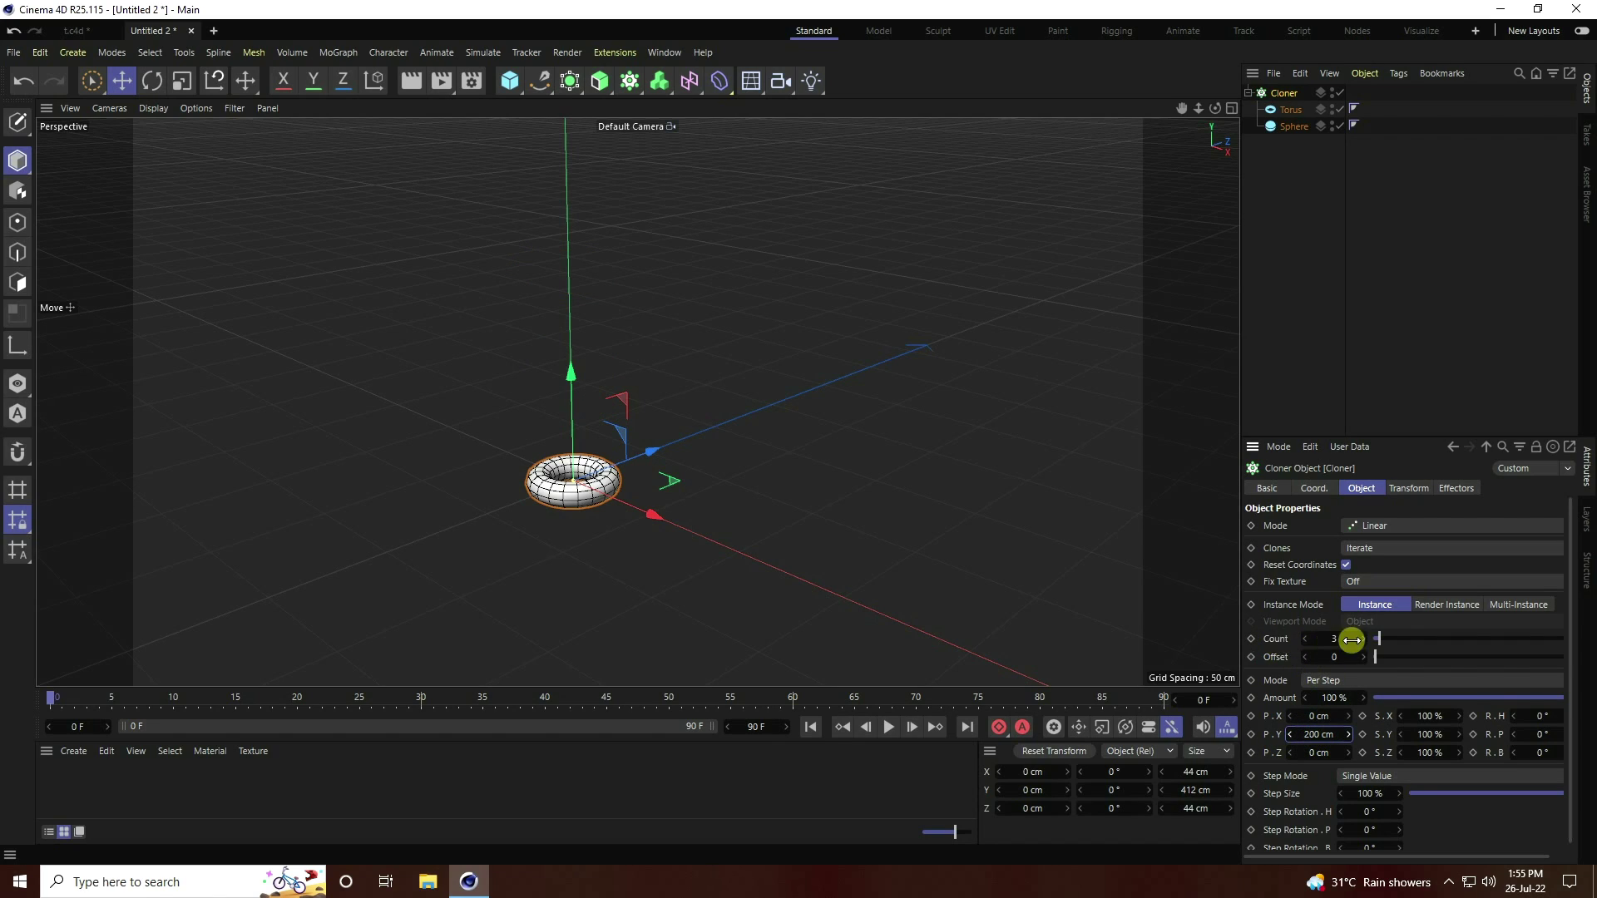
left_click_drag(1422, 641, 1410, 640)
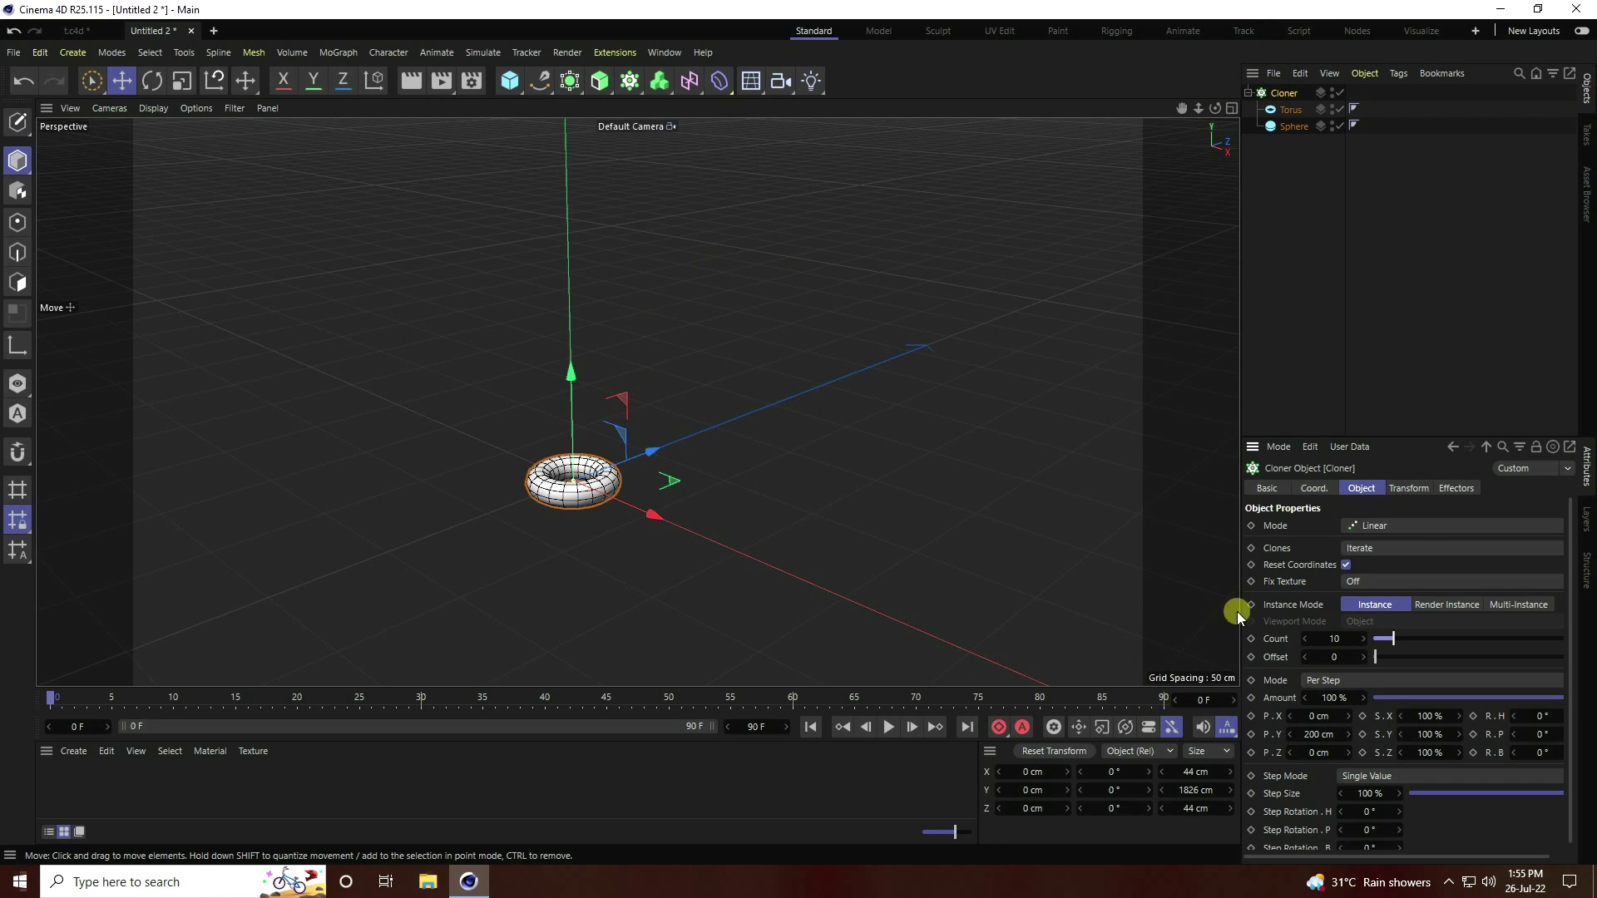
- Raise the Cloner to a Y position of 350 cm
left_click(1314, 489)
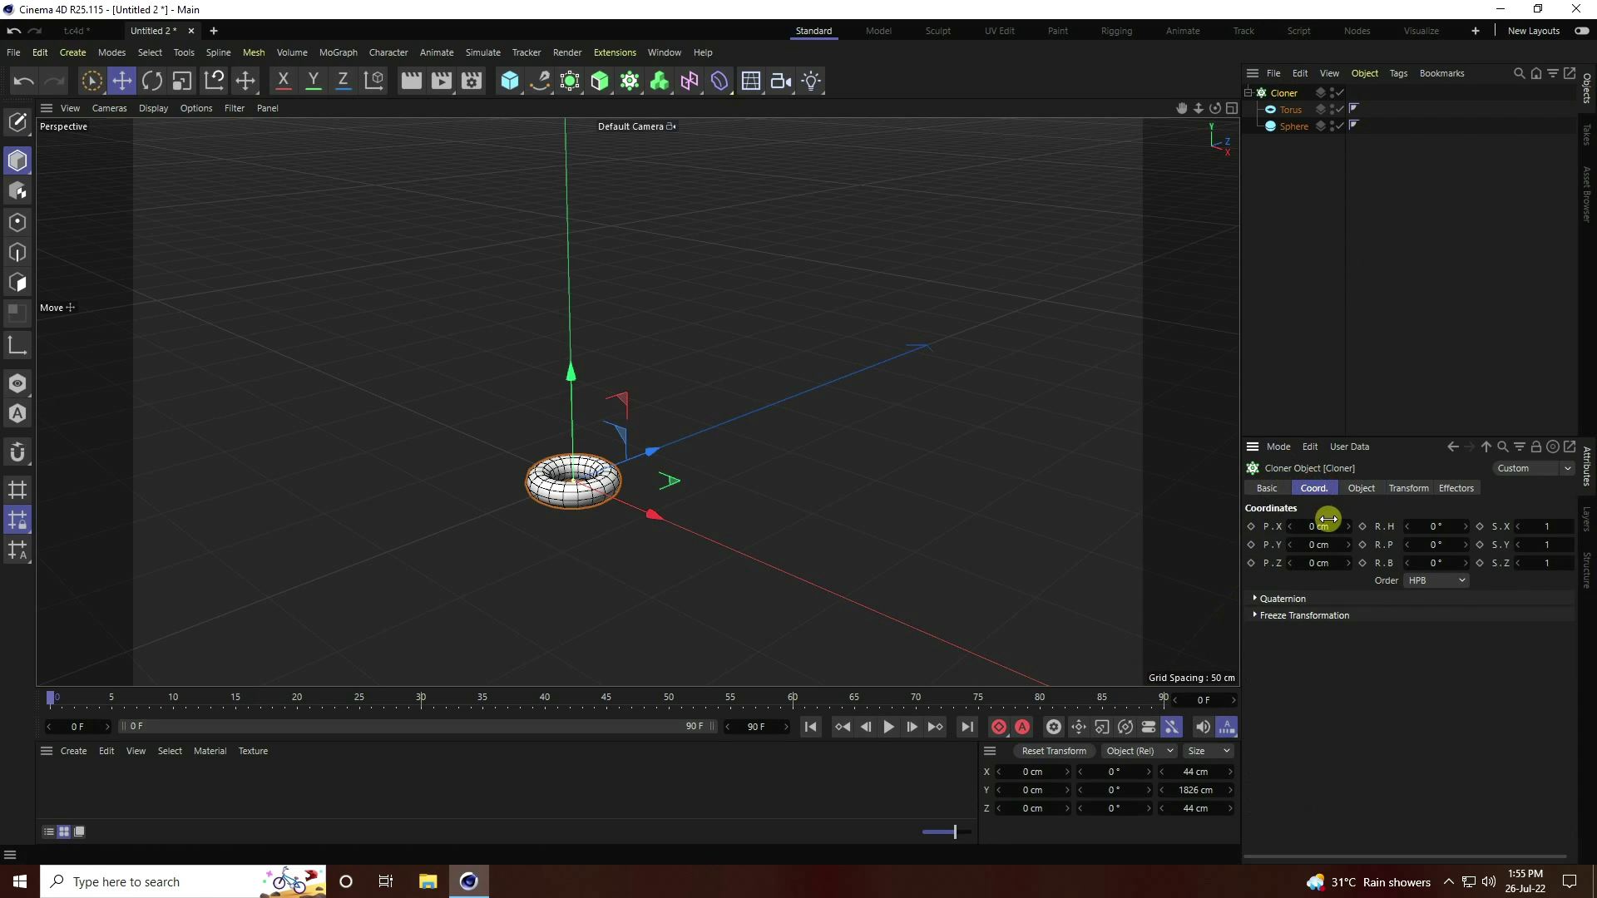
left_click_drag(561, 478, 580, 150)
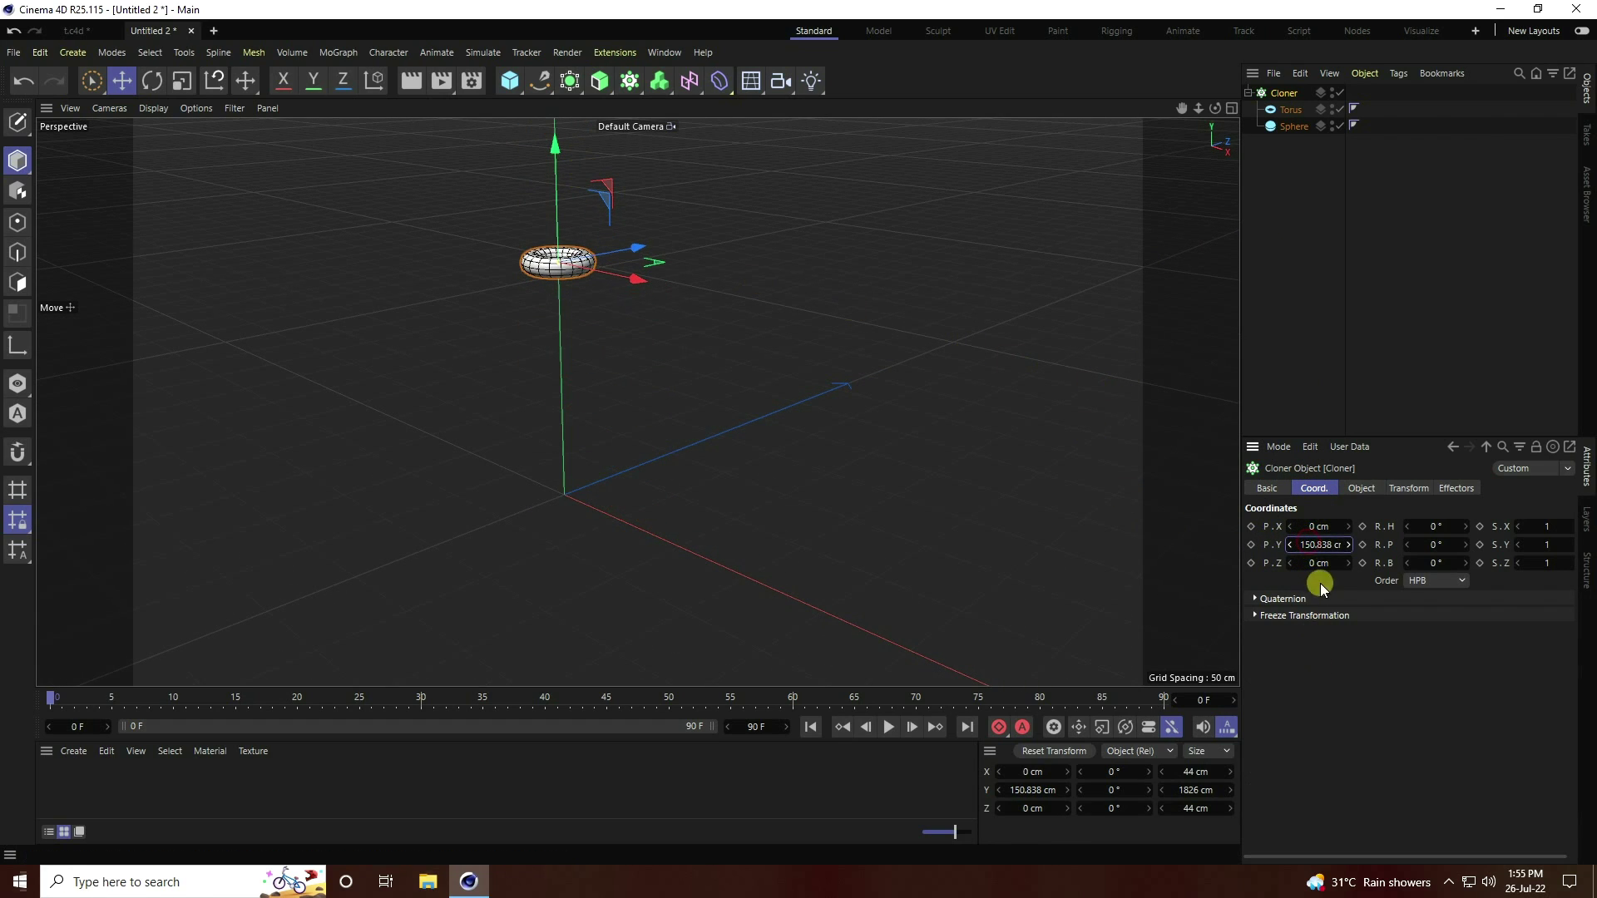
left_click(1314, 545)
key("Return")
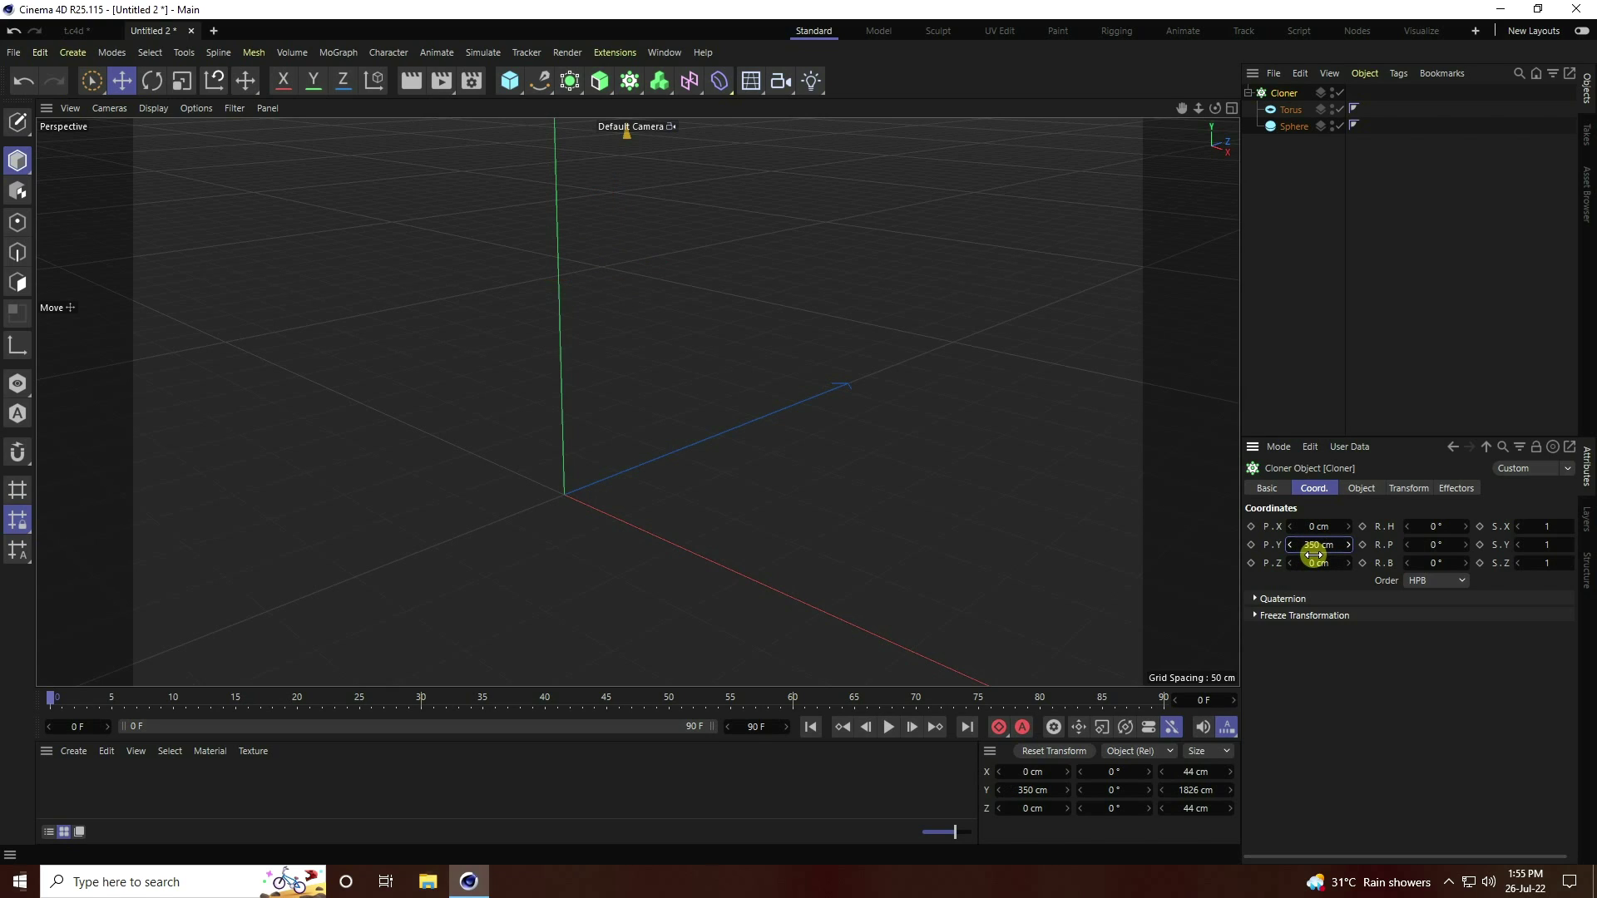
- Add a cube and make it an editable polygon object
left_click(508, 79)
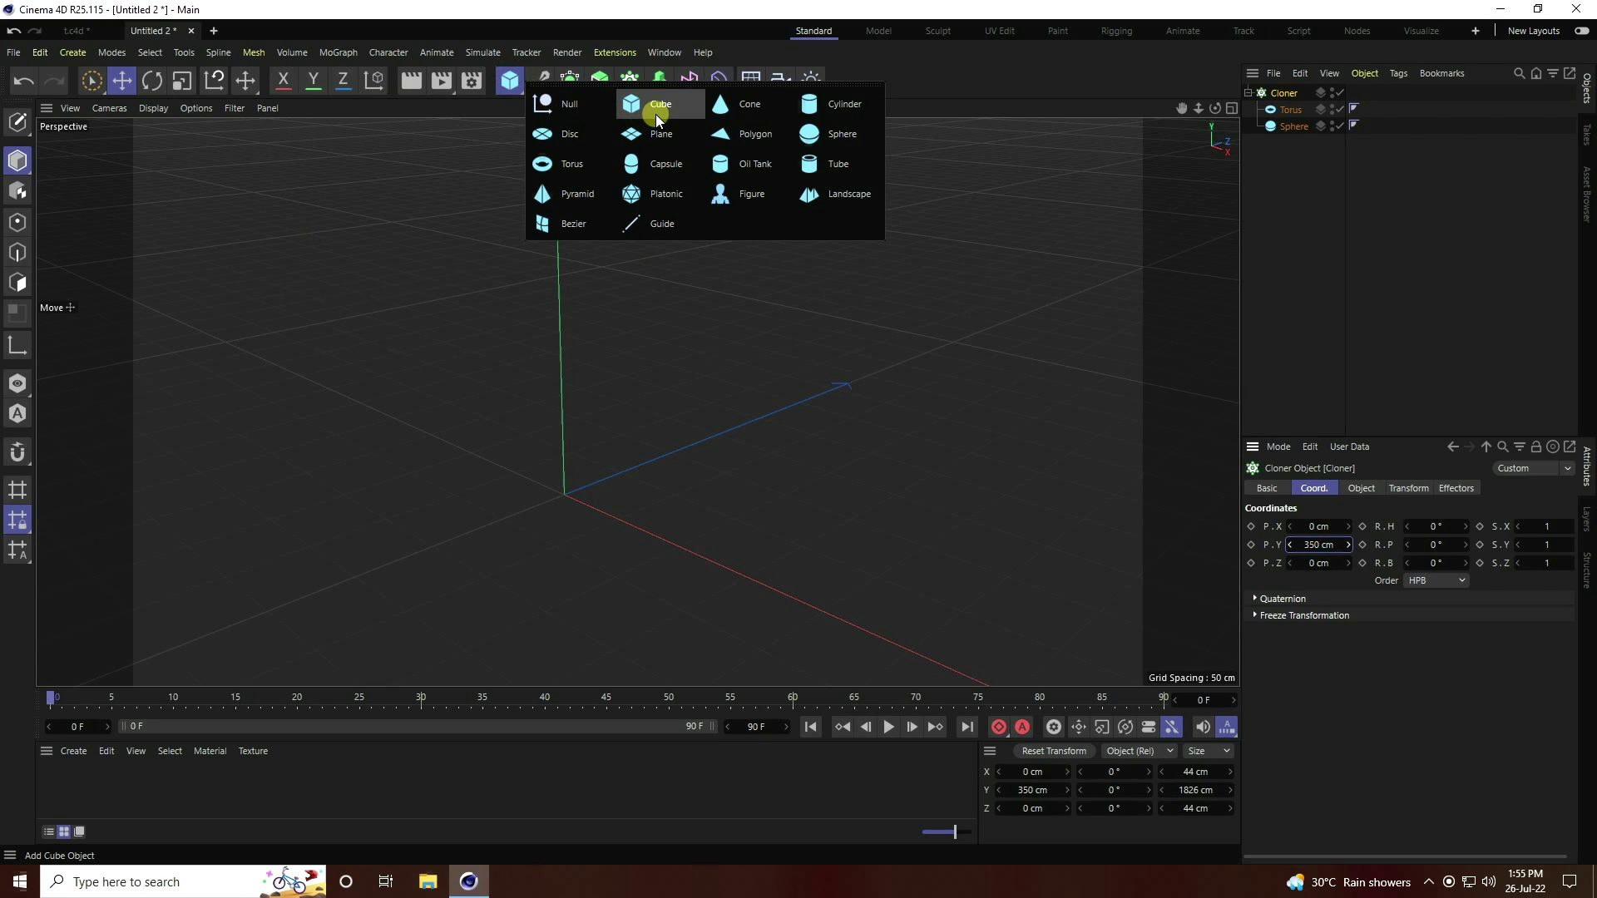
left_click(656, 117)
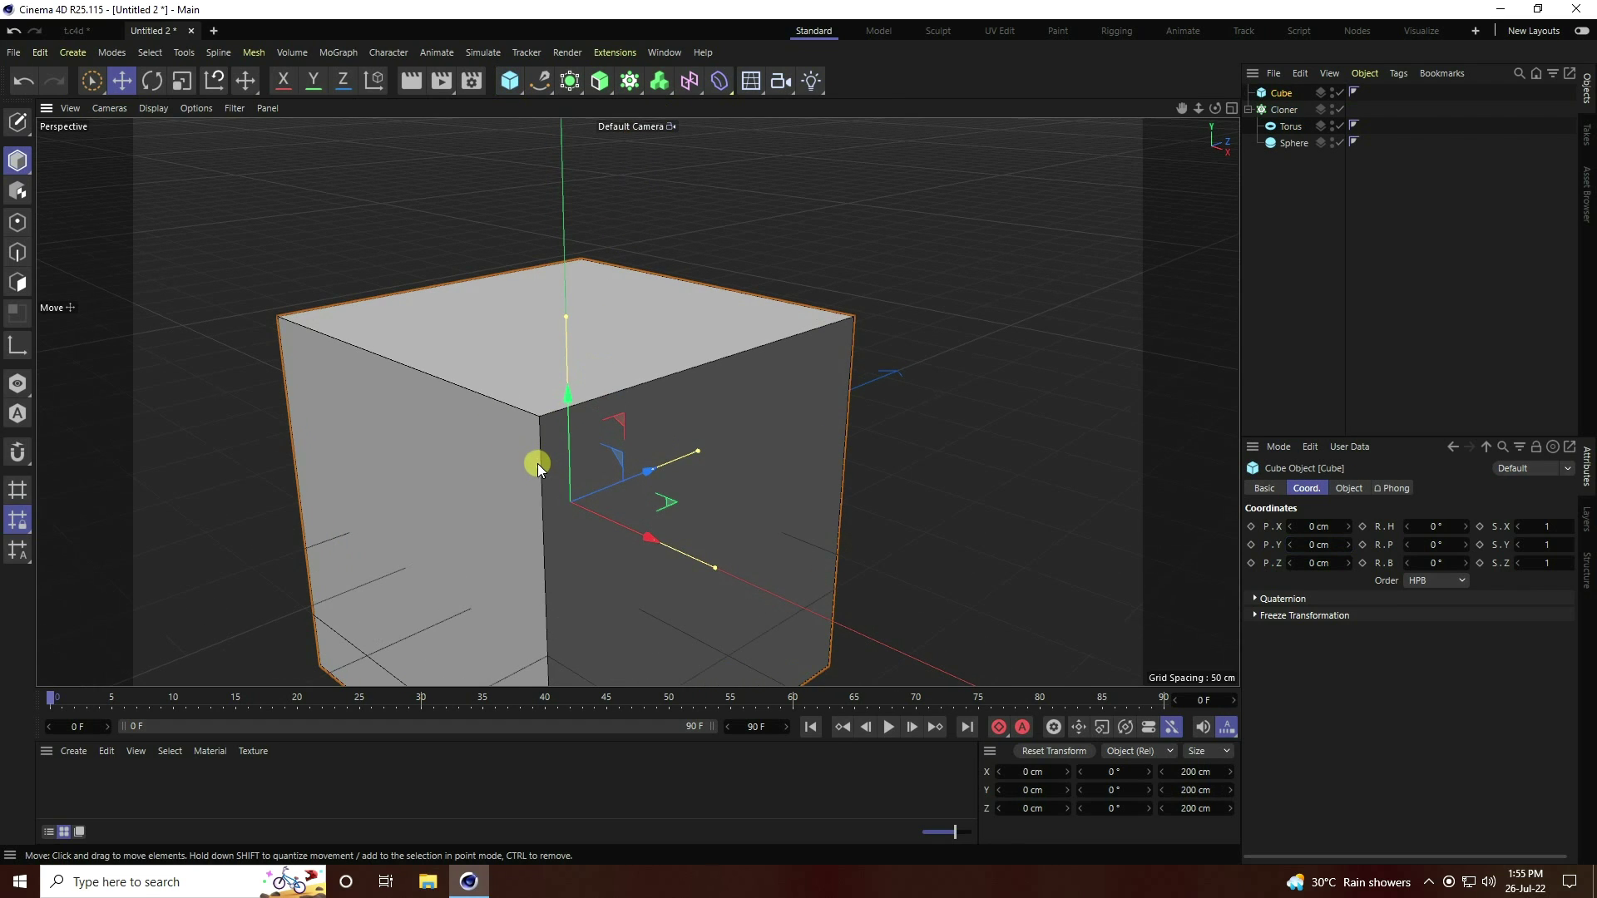
left_click_drag(846, 338, 761, 364, "alt")
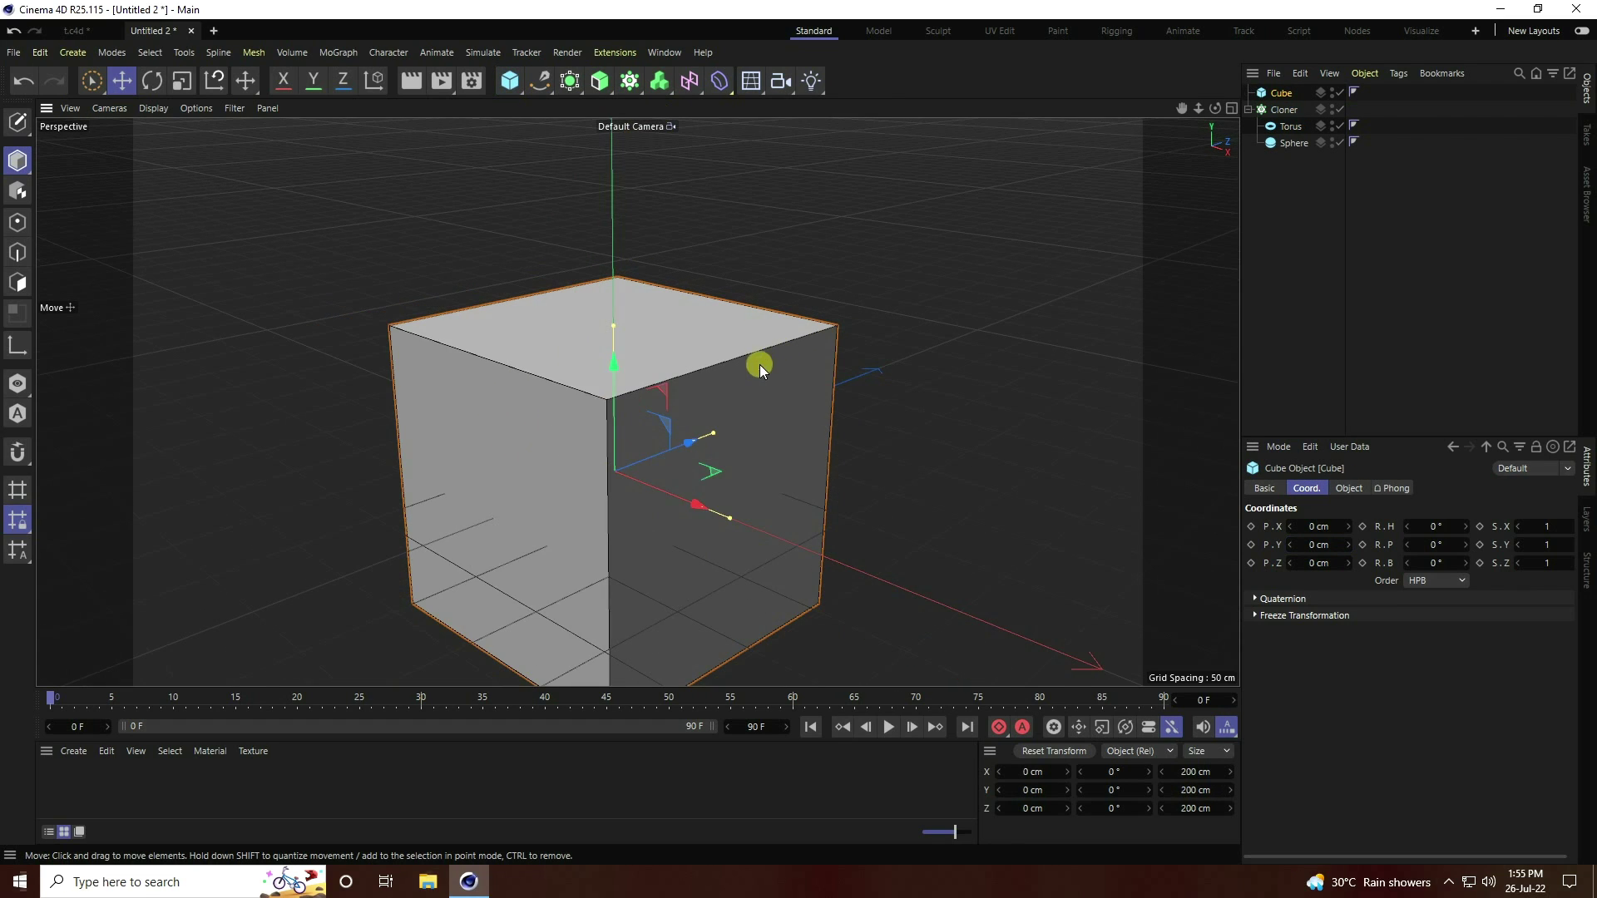
left_click(18, 122)
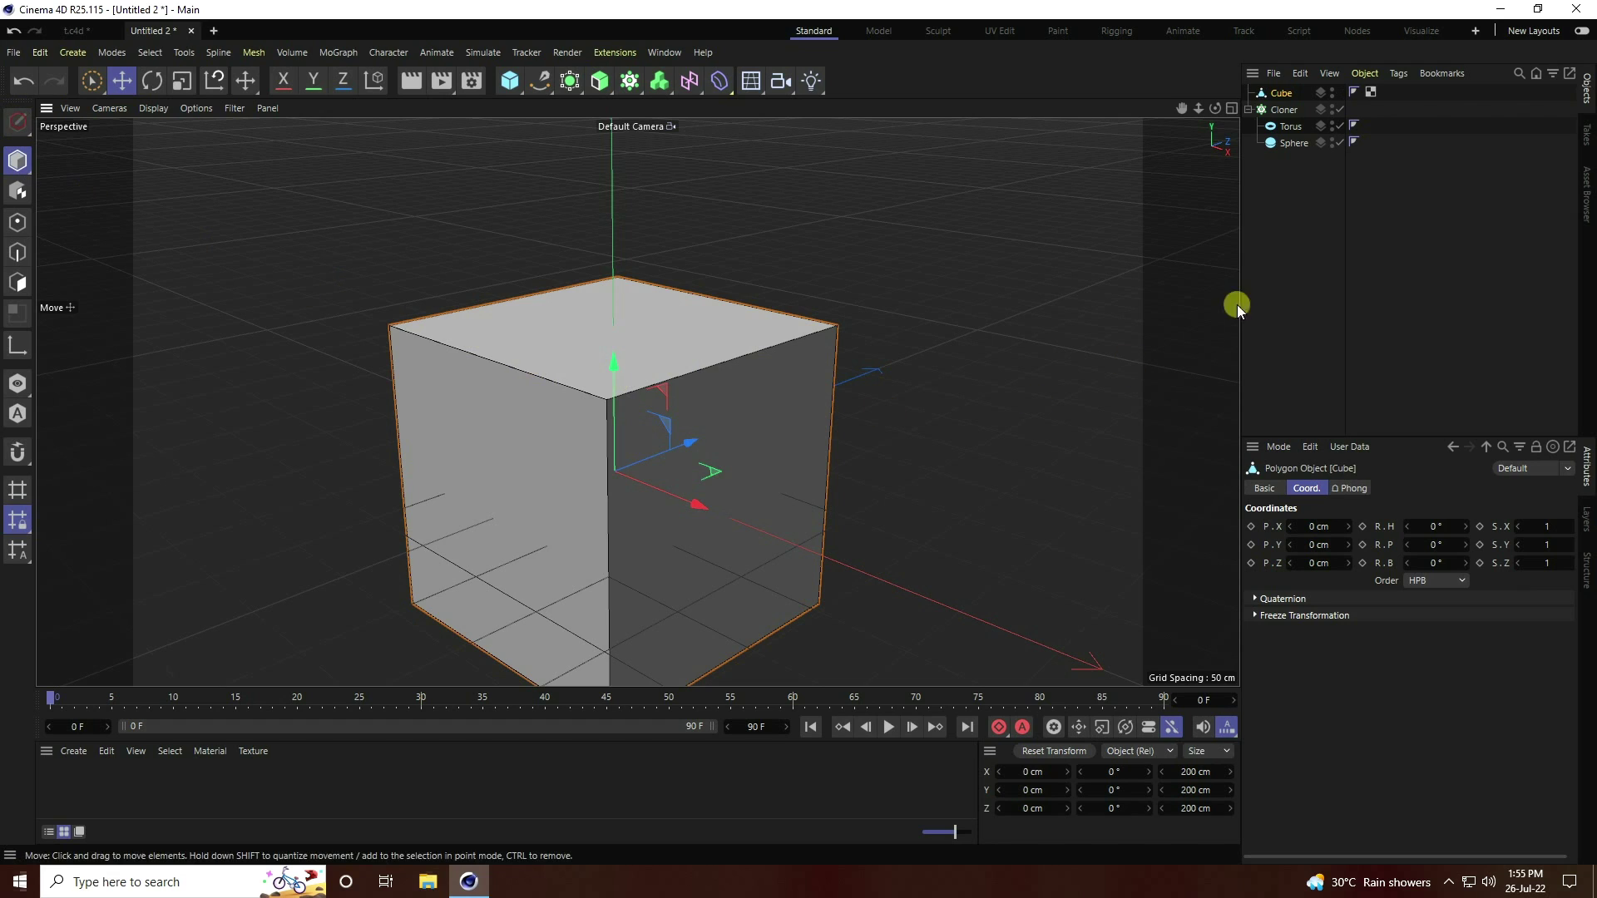
- Delete the cube's top polygon to leave an open-topped box
left_click_drag(1215, 108, 960, 202)
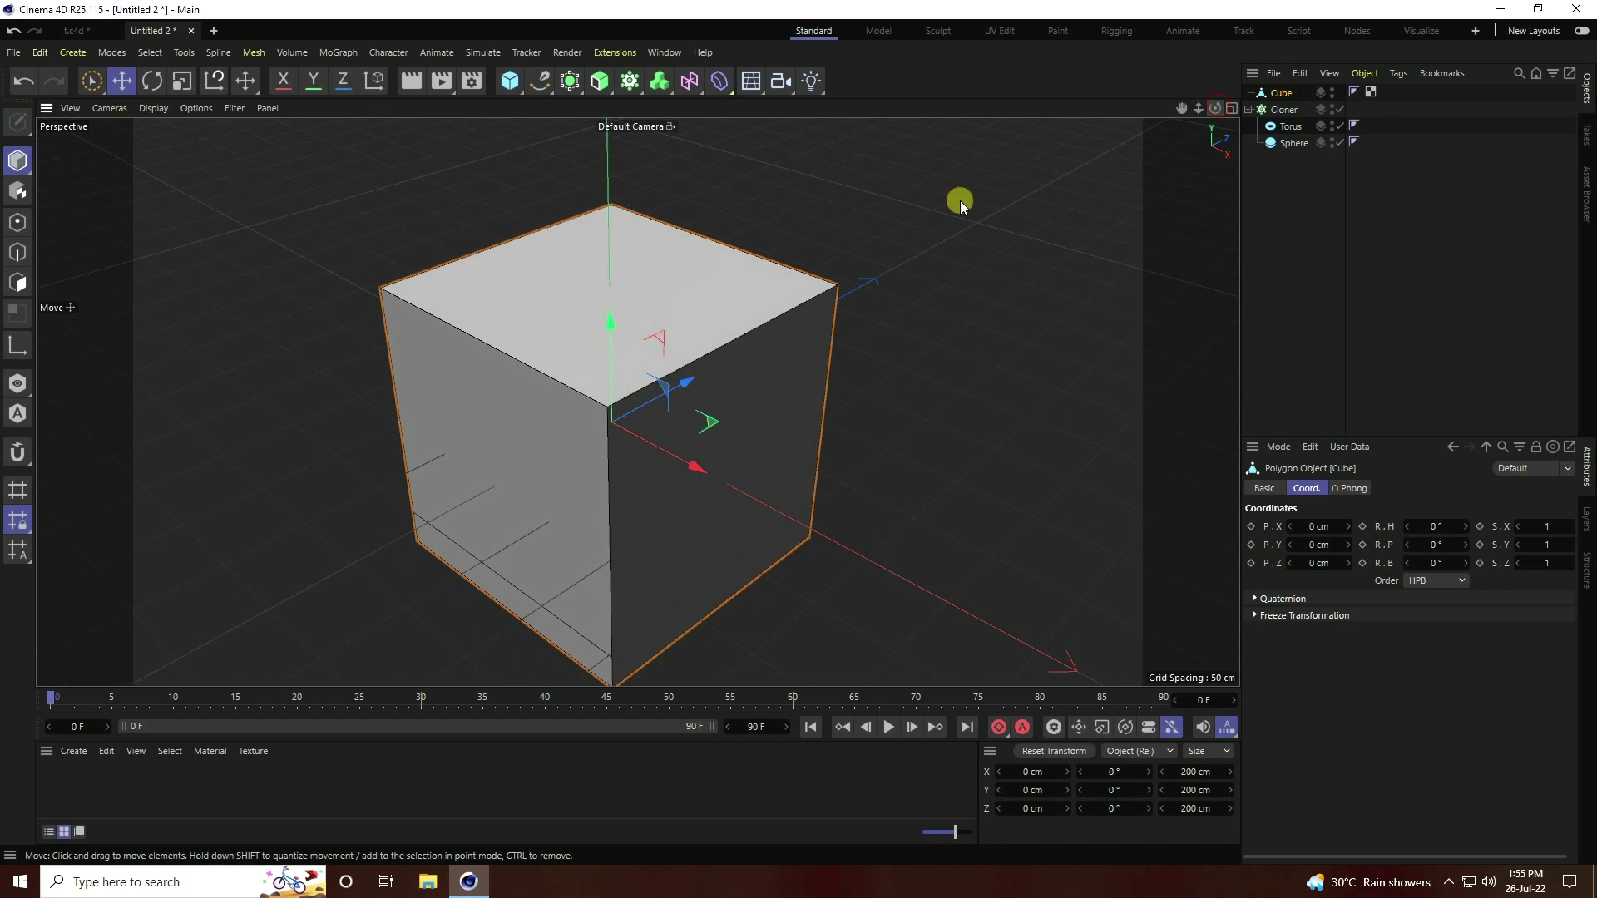
left_click(19, 282)
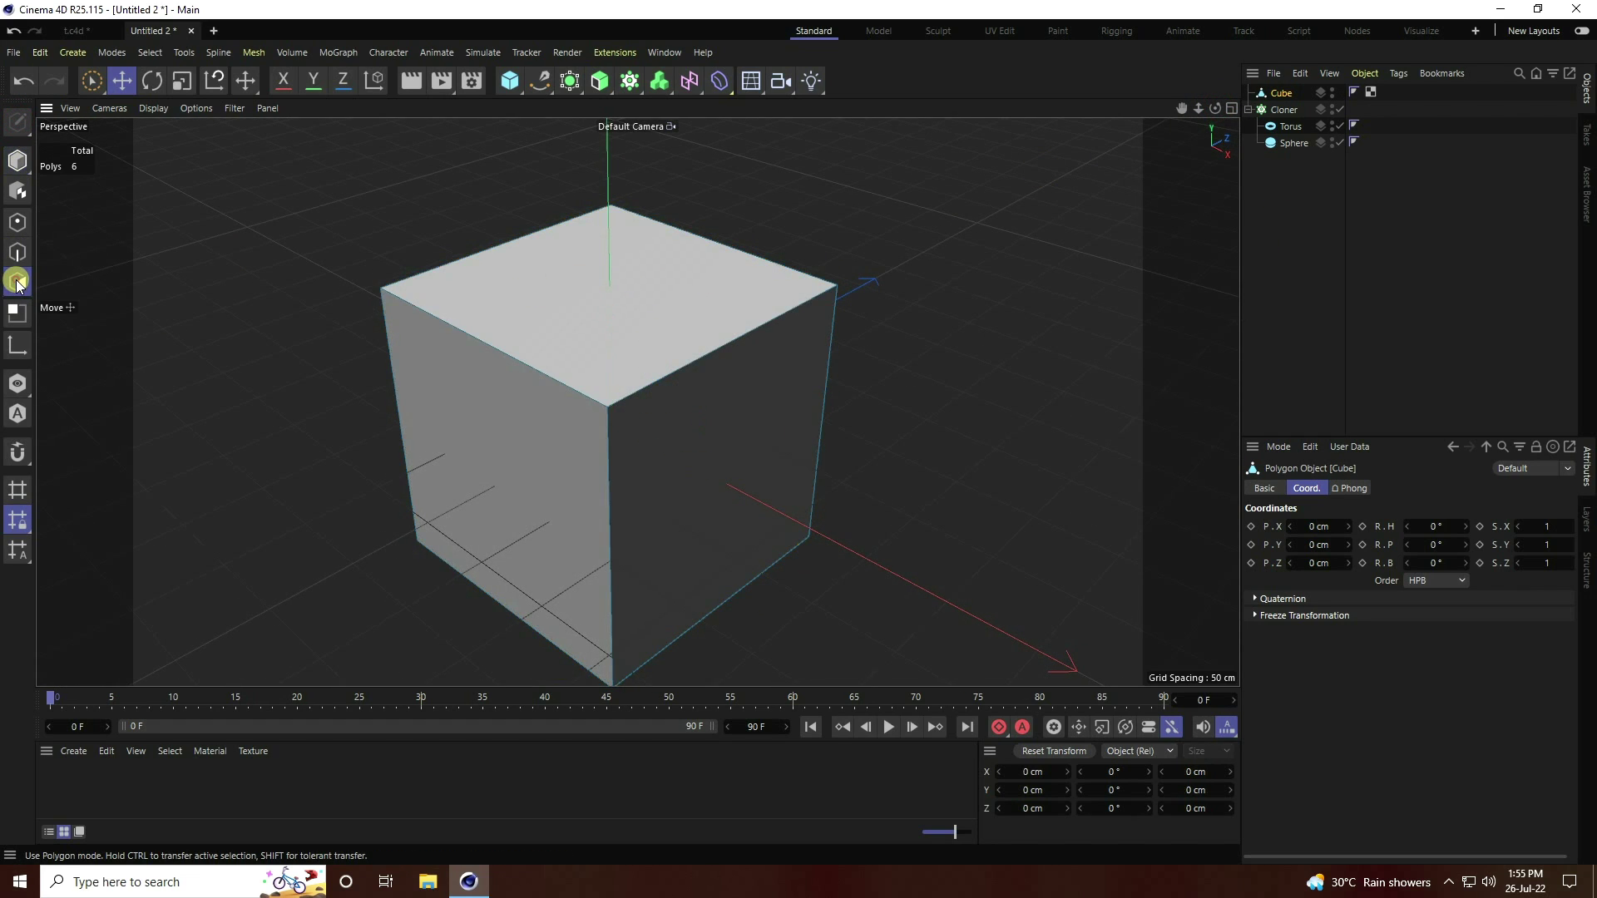
left_click(596, 320)
key("Delete")
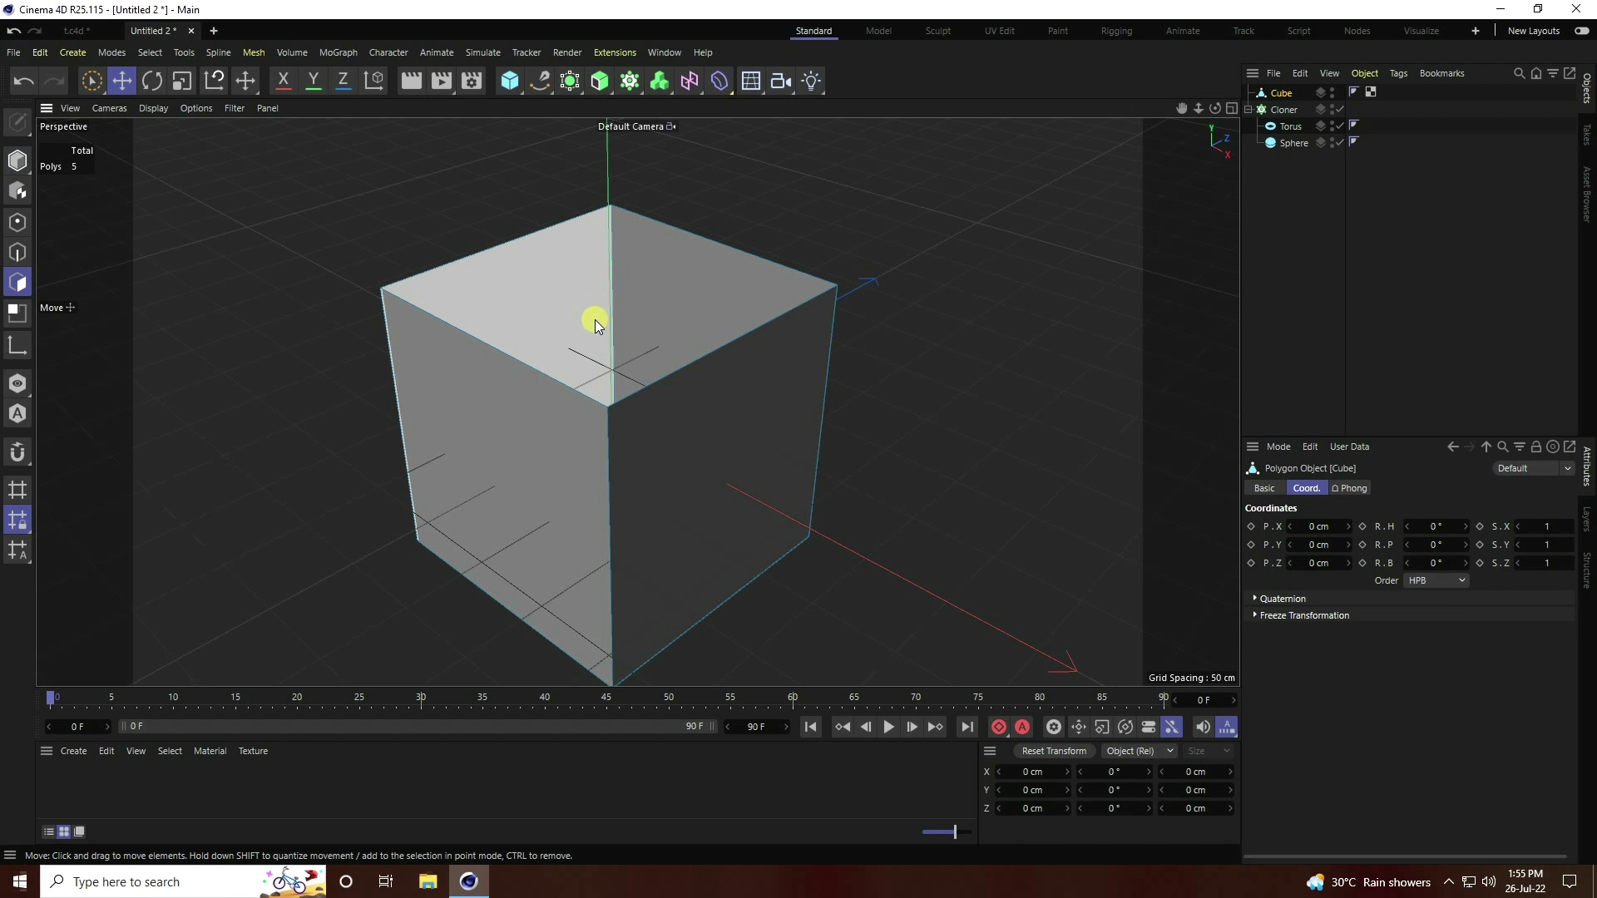
left_click(15, 158)
left_click_drag(632, 491, 686, 517, "alt")
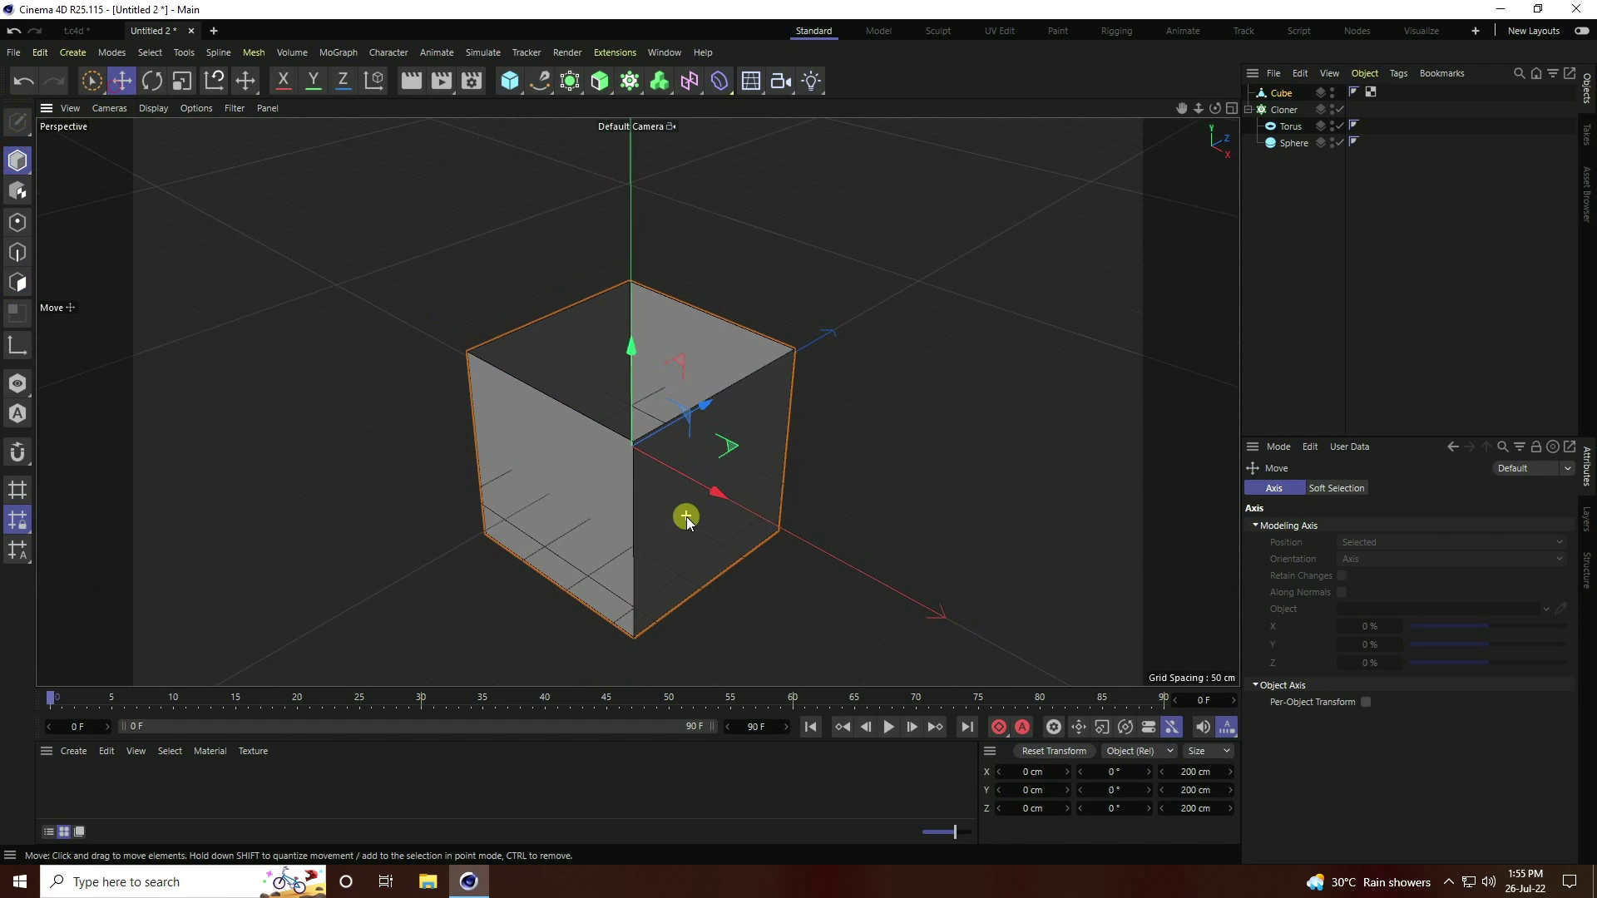
left_click_drag(687, 427, 871, 302, "alt")
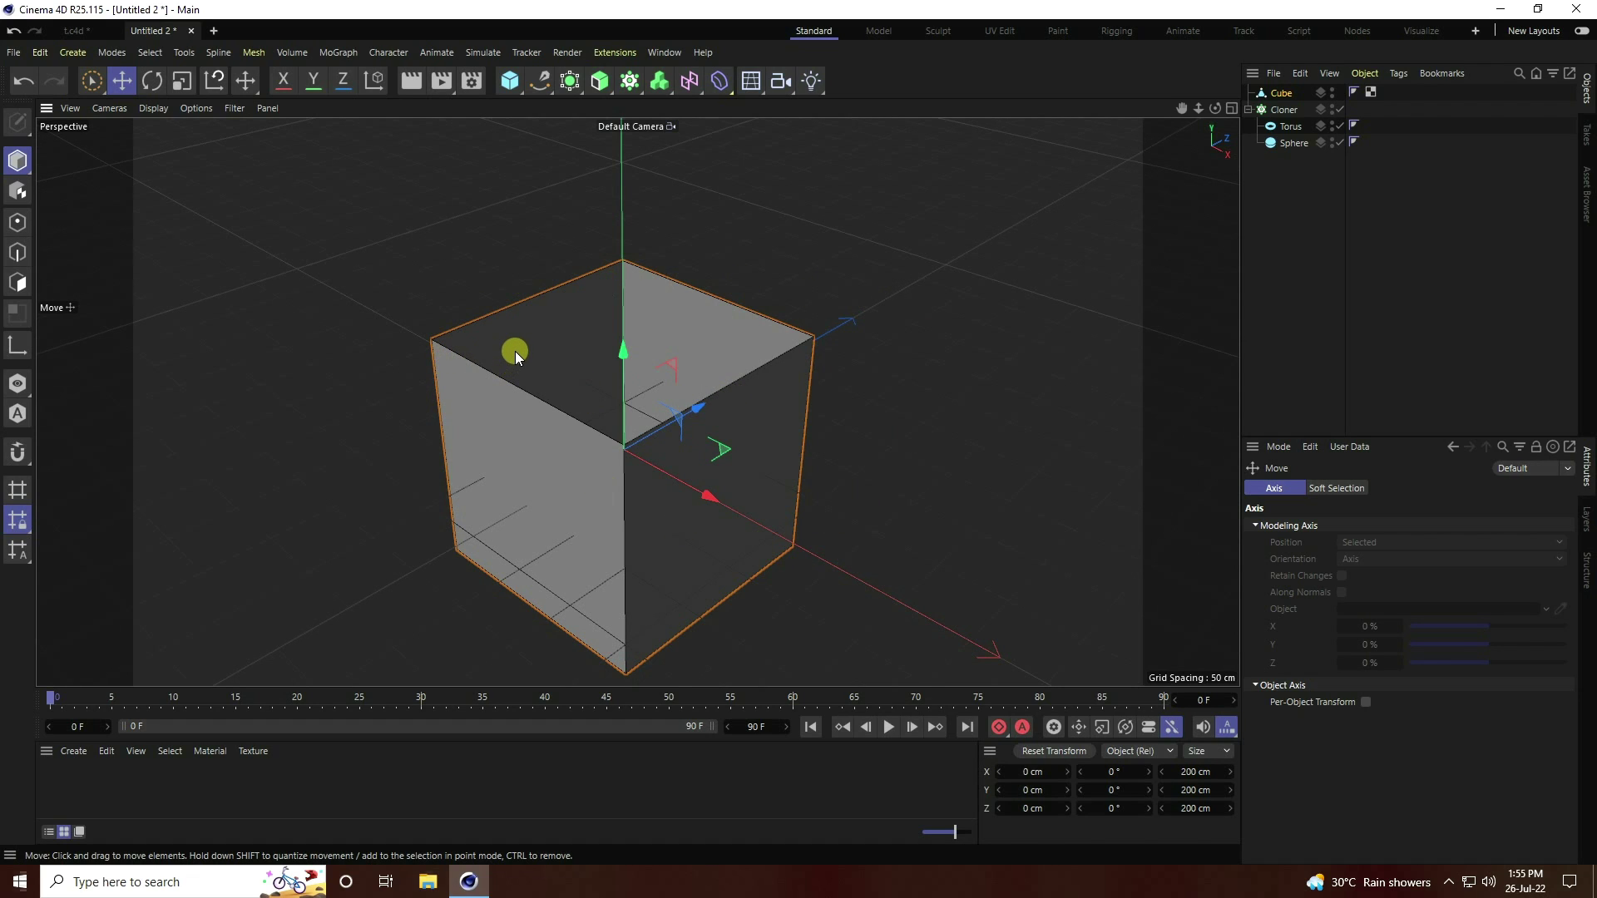
- Extrude all the box's faces with Create Caps at a 5 cm offset to thicken the walls
left_click(16, 283)
left_click(386, 313)
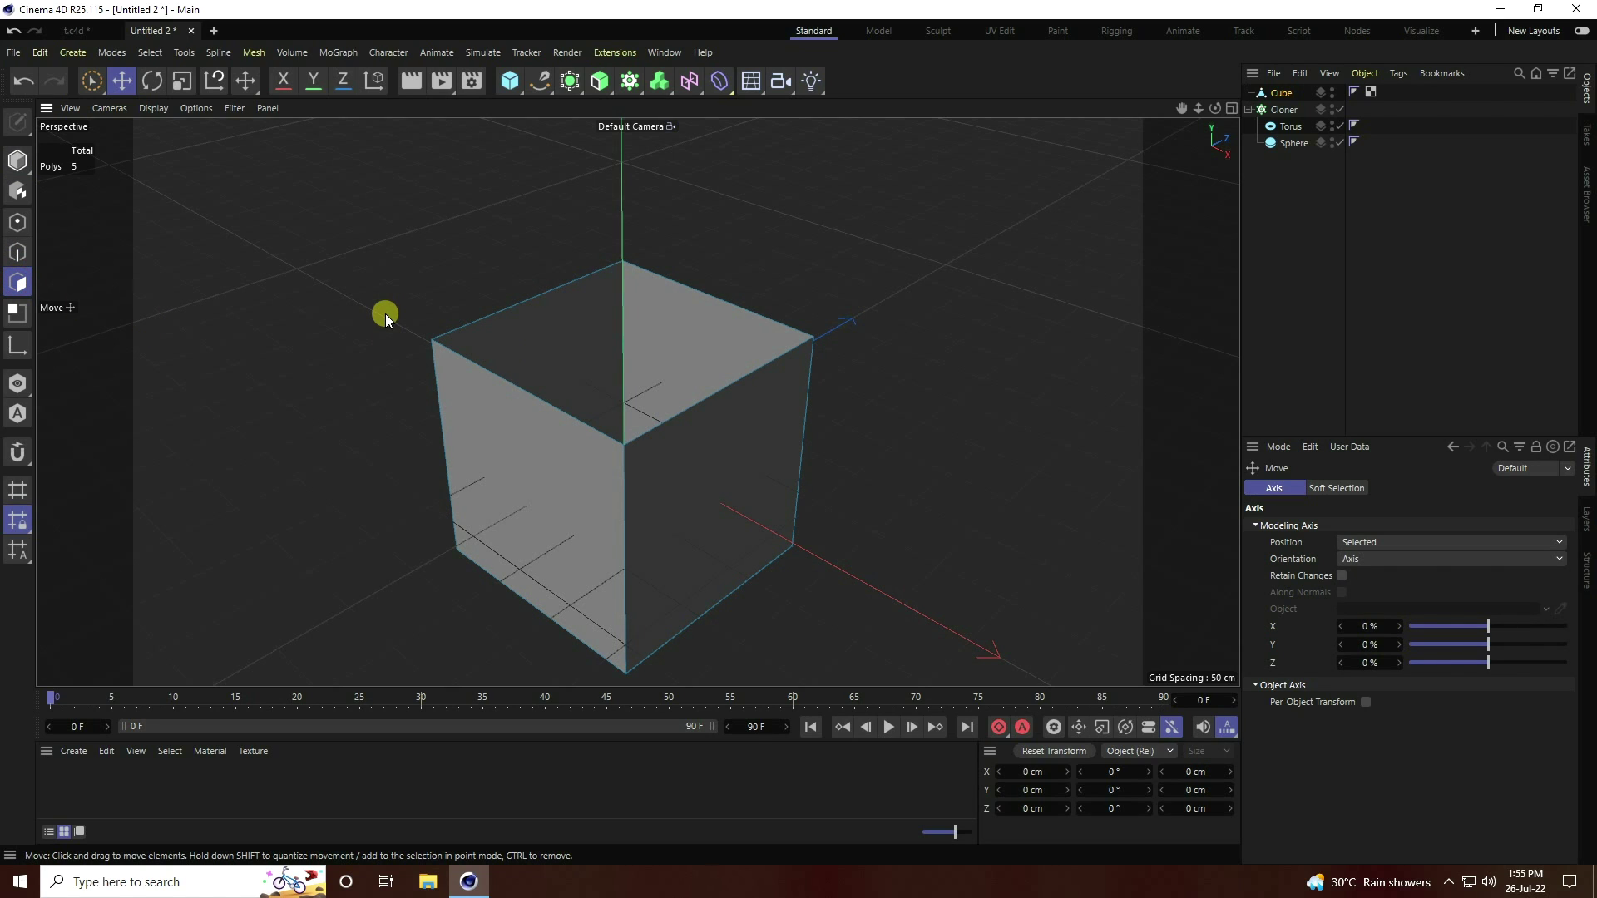
key("ctrl+a")
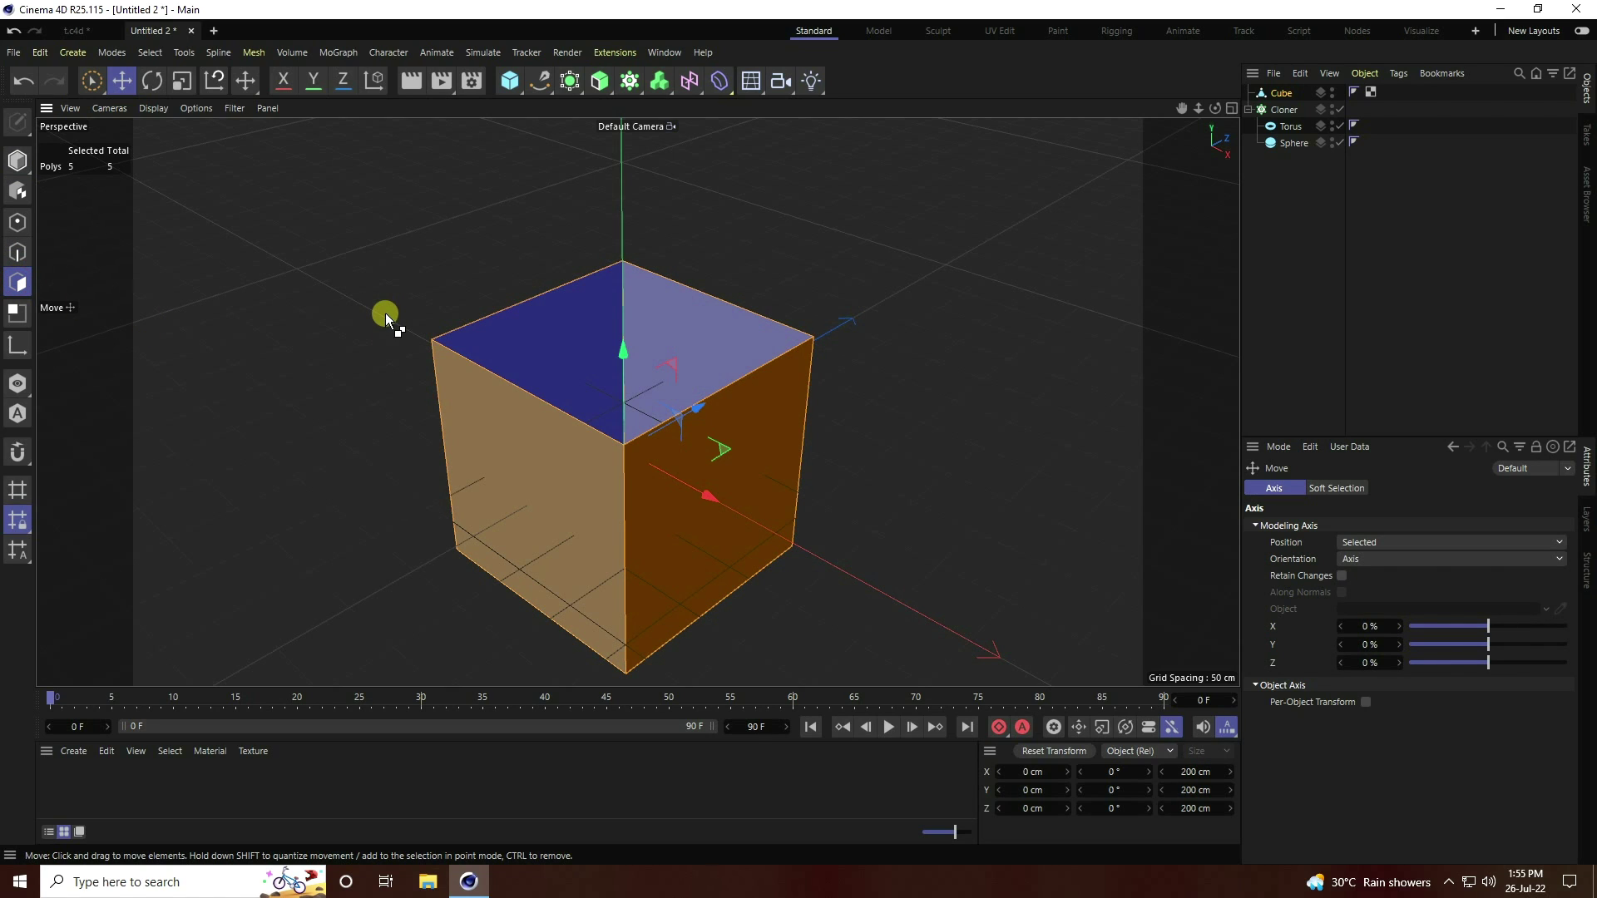
right_click(504, 337)
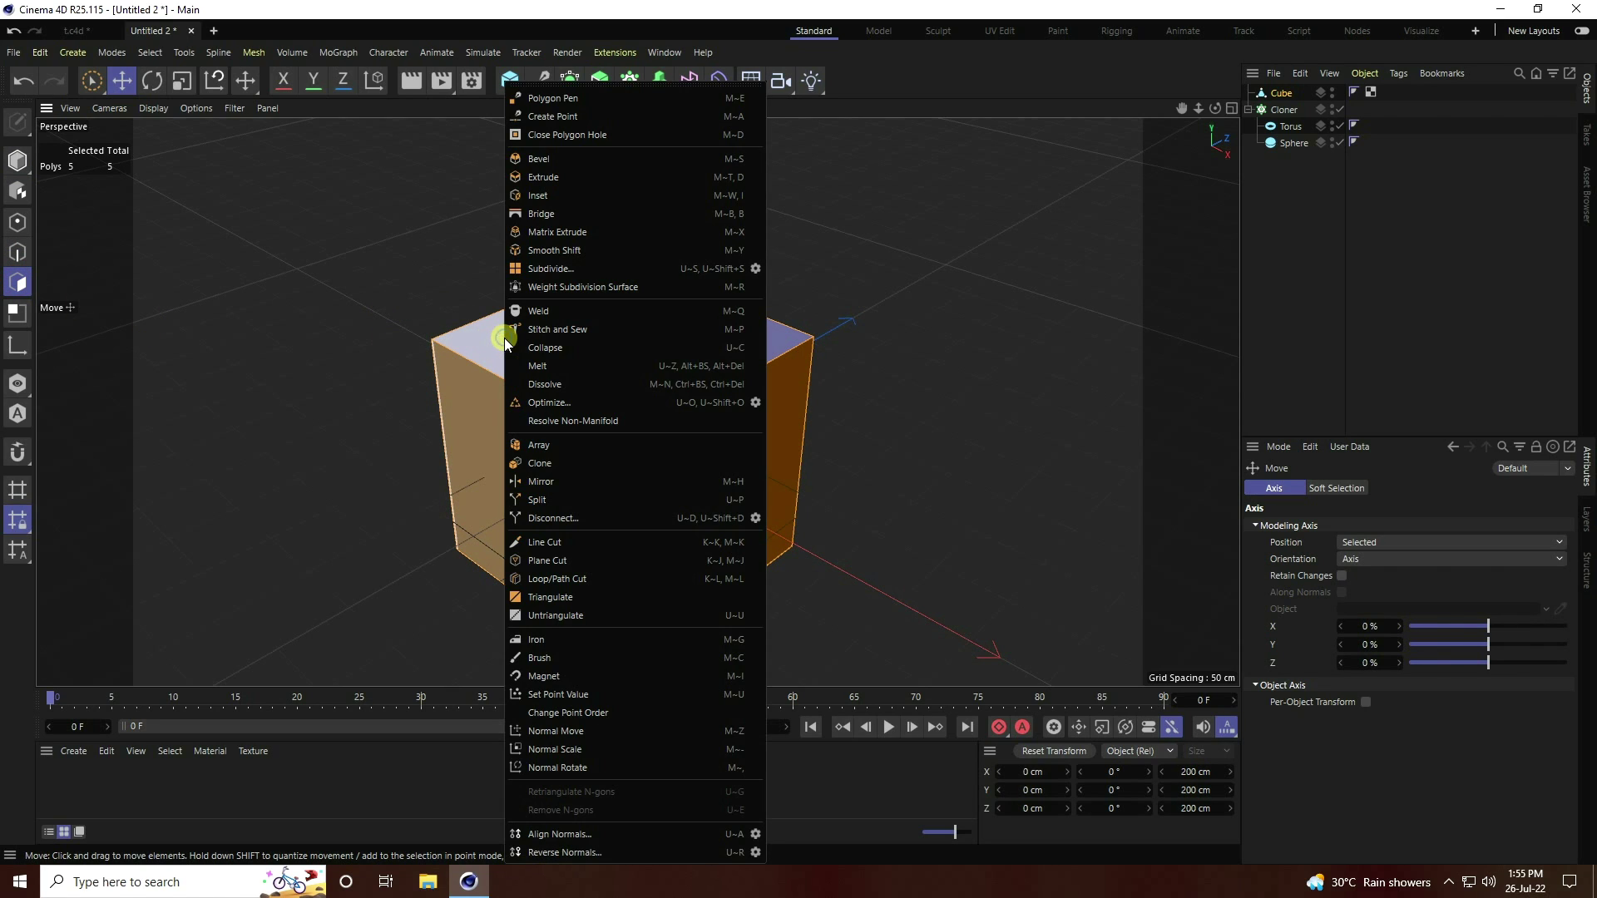
left_click(533, 179)
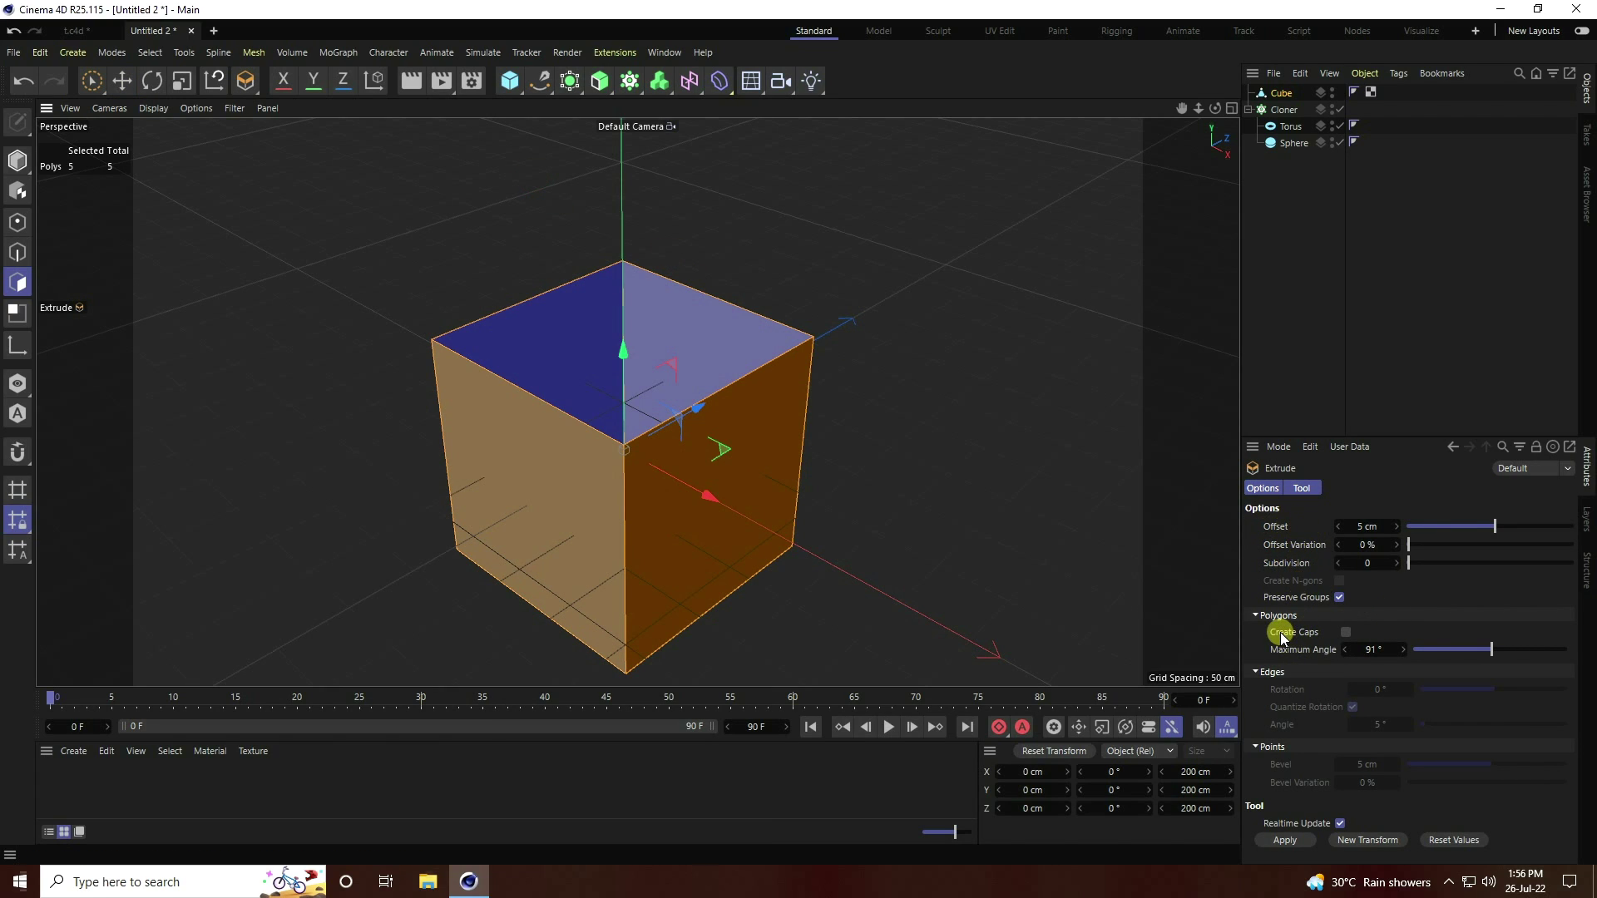
left_click(1288, 842)
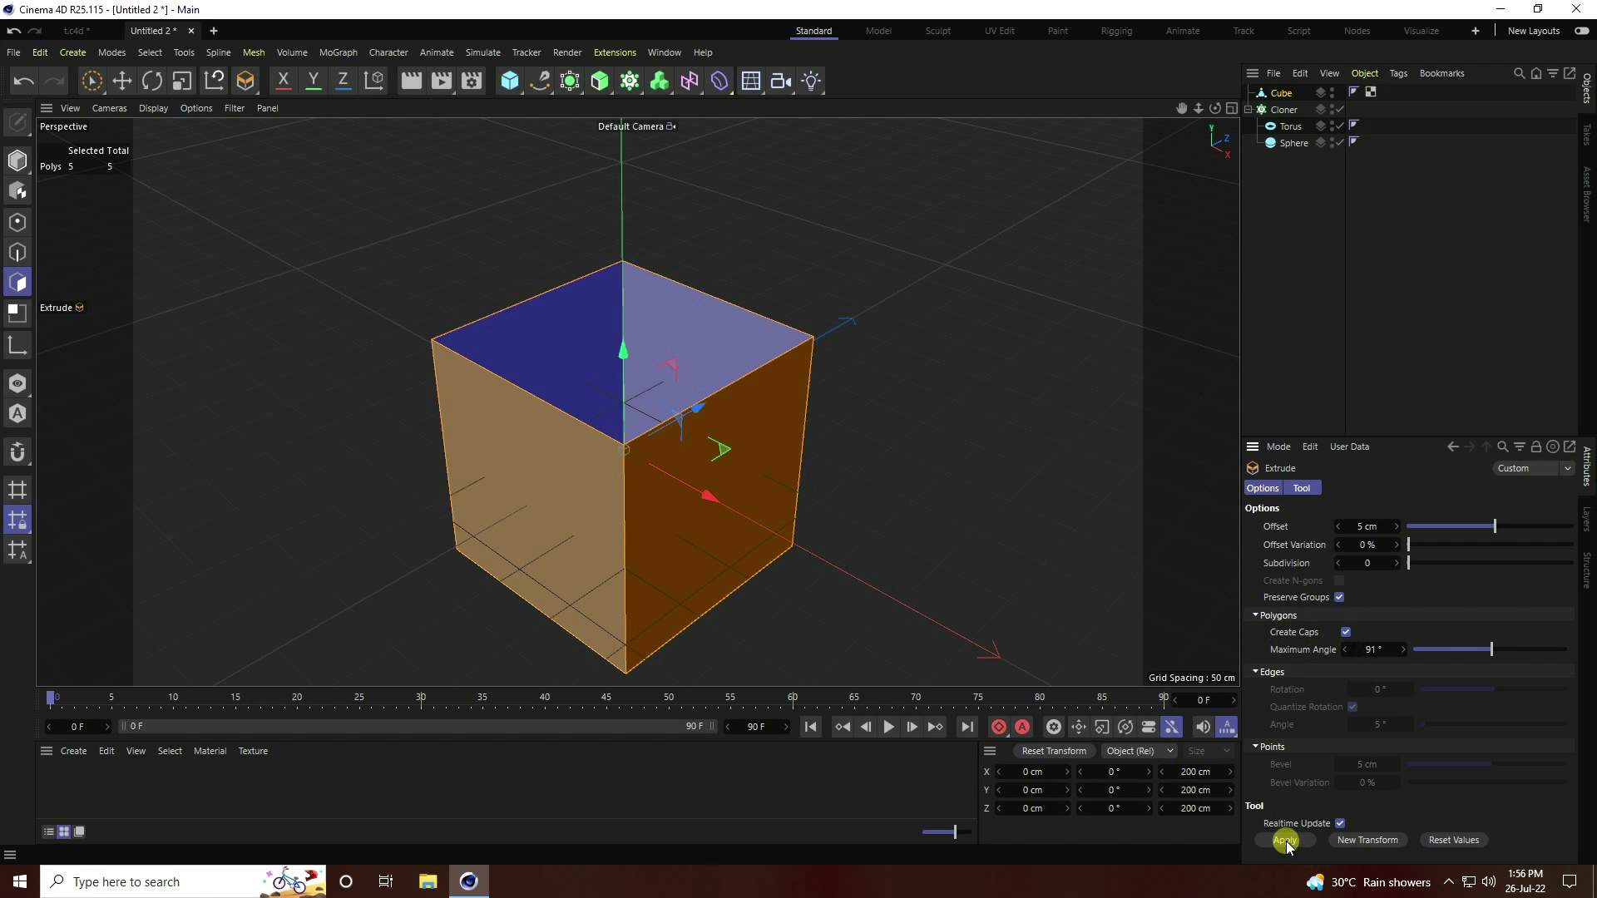
scroll(642, 399, "up", 5)
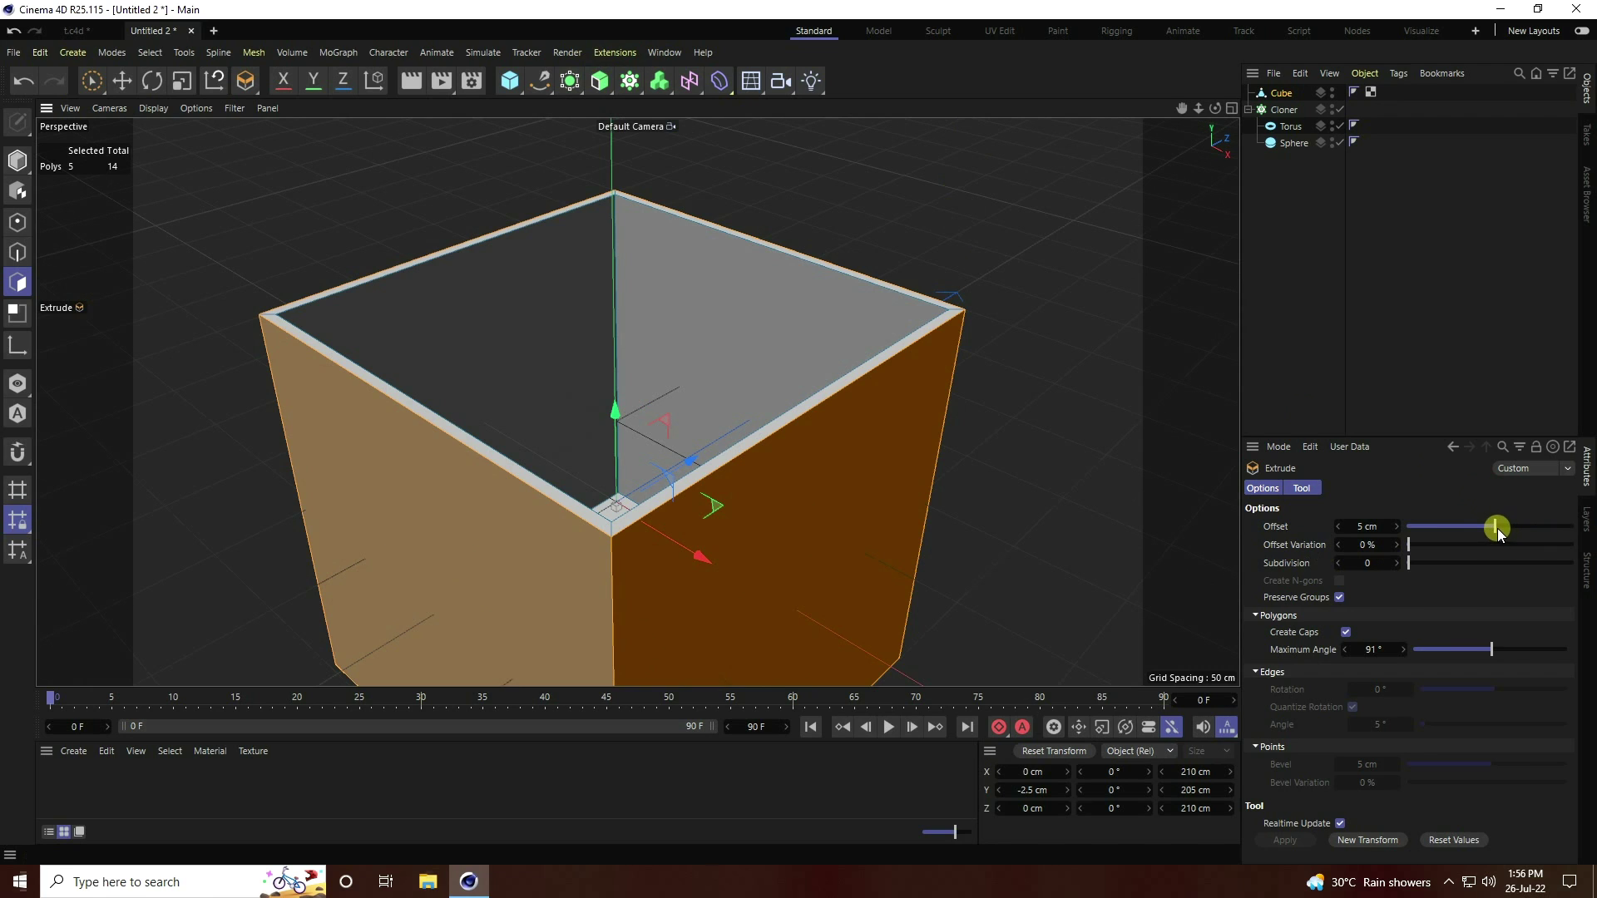
mouse_move(1497, 532)
left_mouse_down()
mouse_move(1525, 526)
mouse_move(1472, 529)
mouse_move(1495, 535)
left_mouse_up()
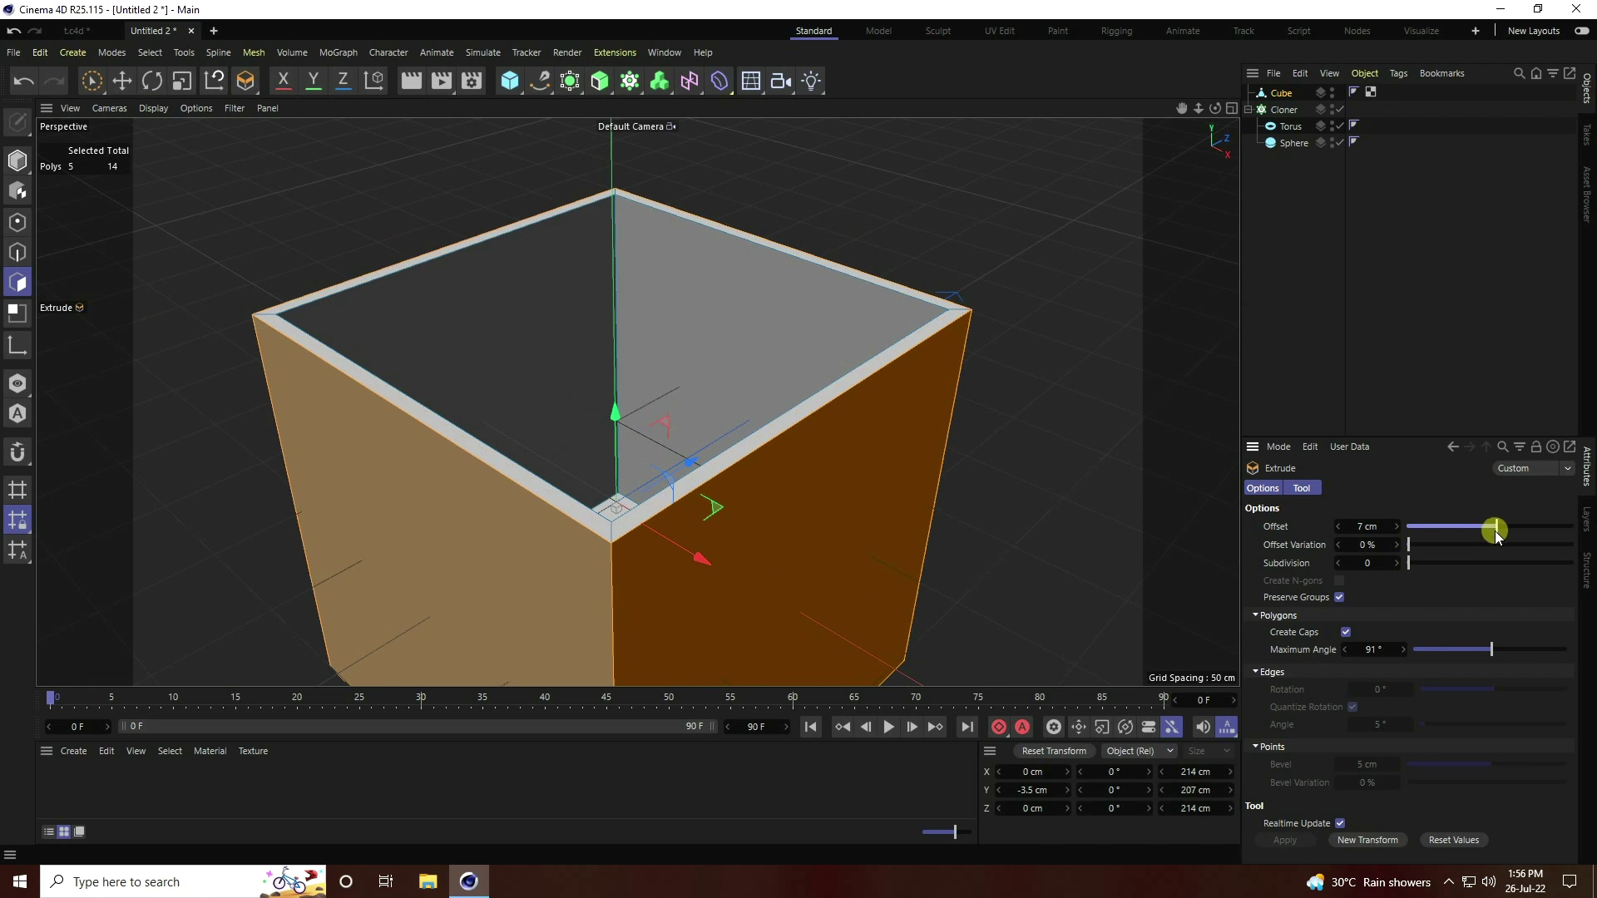
type("5")
key("Return")
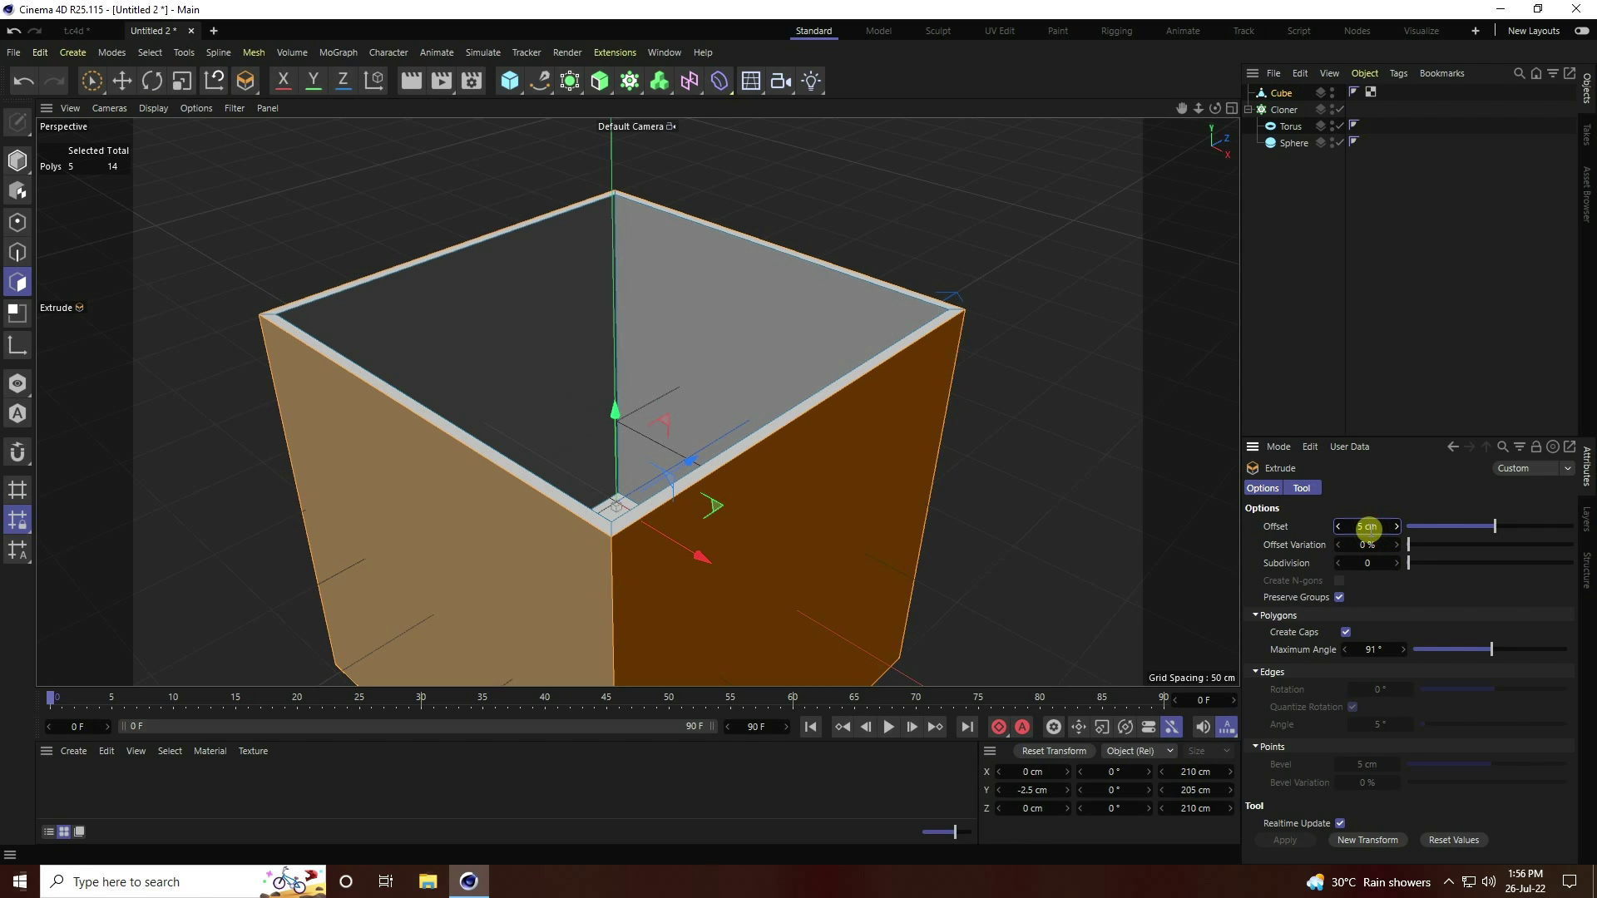
left_click(475, 332)
- Return to object mode and test-move the box along the Z axis
left_click(15, 162)
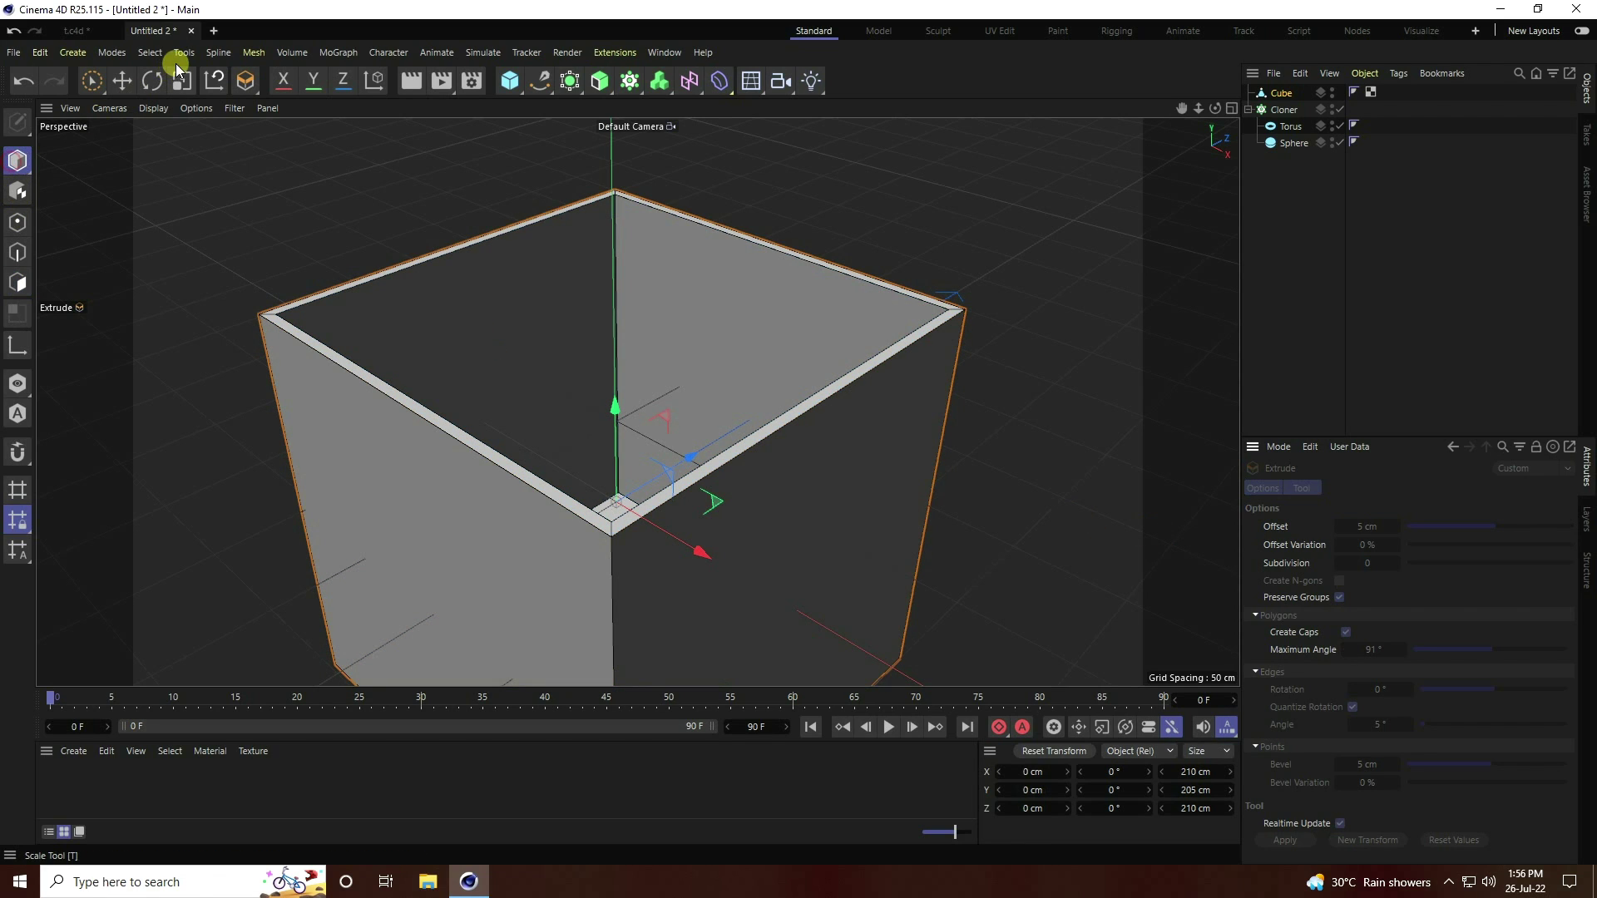
left_click(122, 81)
mouse_move(647, 445)
left_mouse_down()
mouse_move(680, 463)
mouse_move(656, 463)
left_mouse_up()
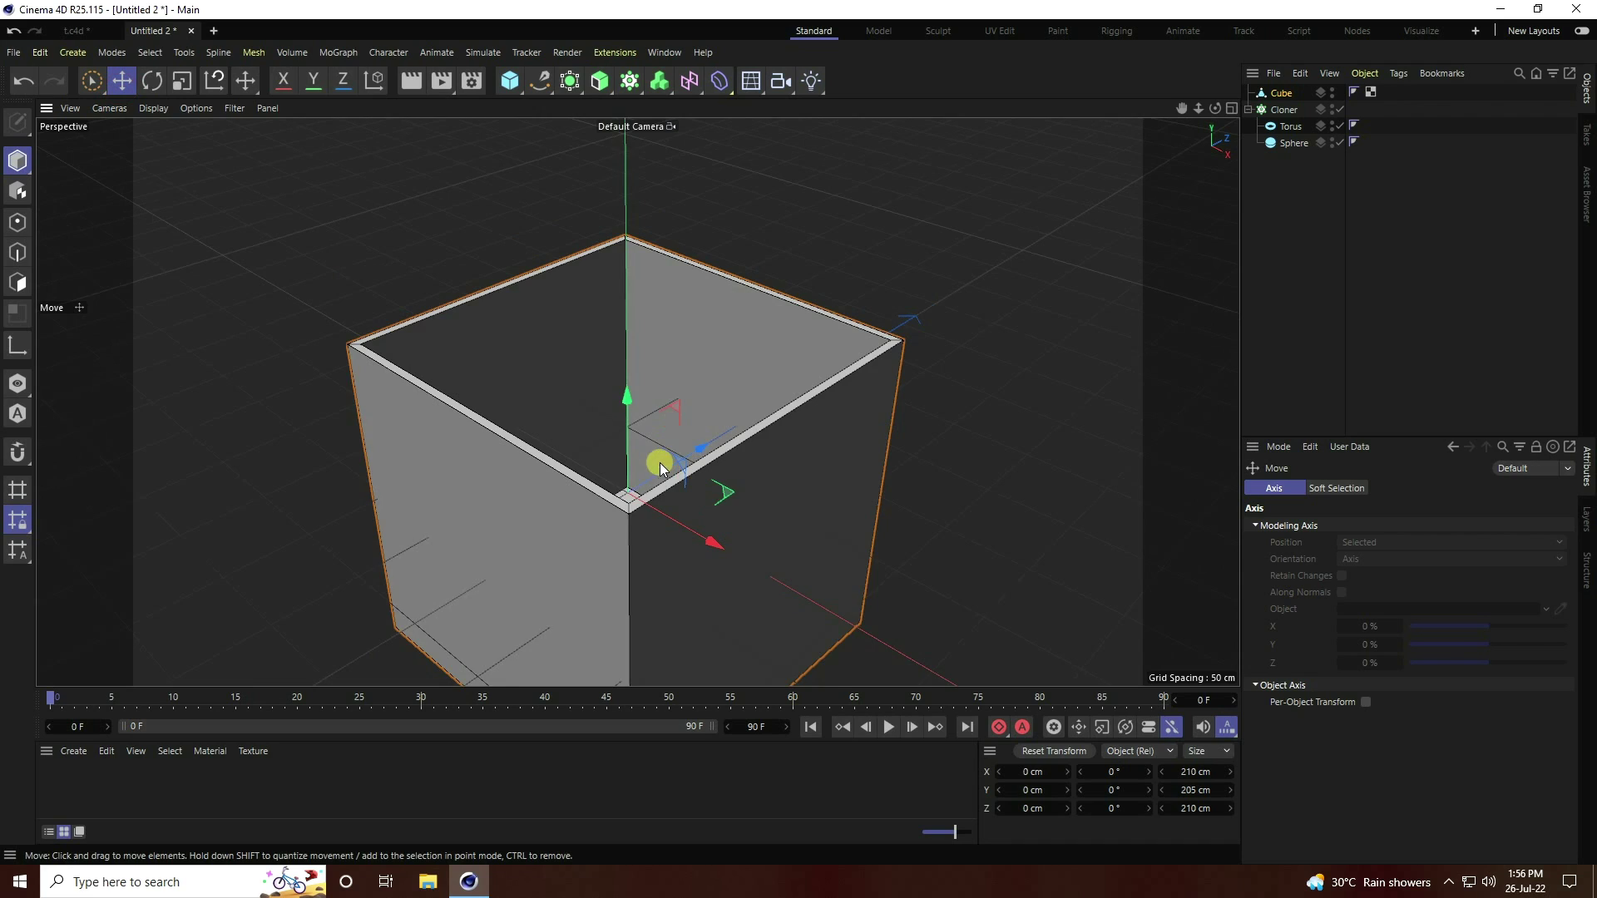
scroll(748, 416, "up", 3)
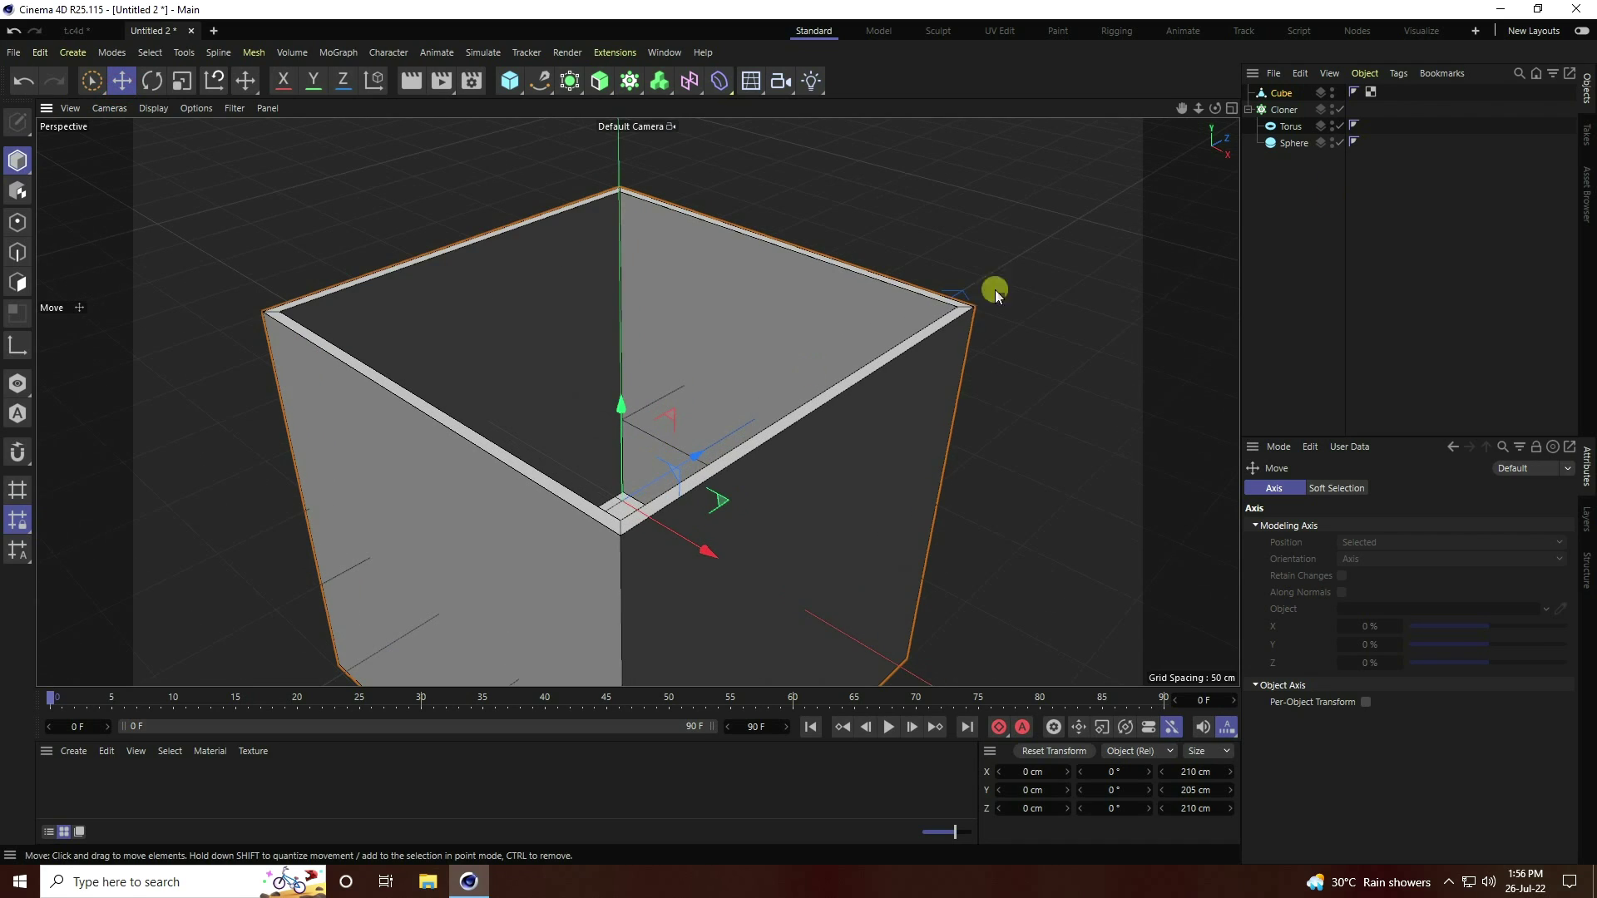
- Hide the Cube in viewport and render, and give it a Collider Body tag
left_click(1332, 90)
left_click(1333, 93)
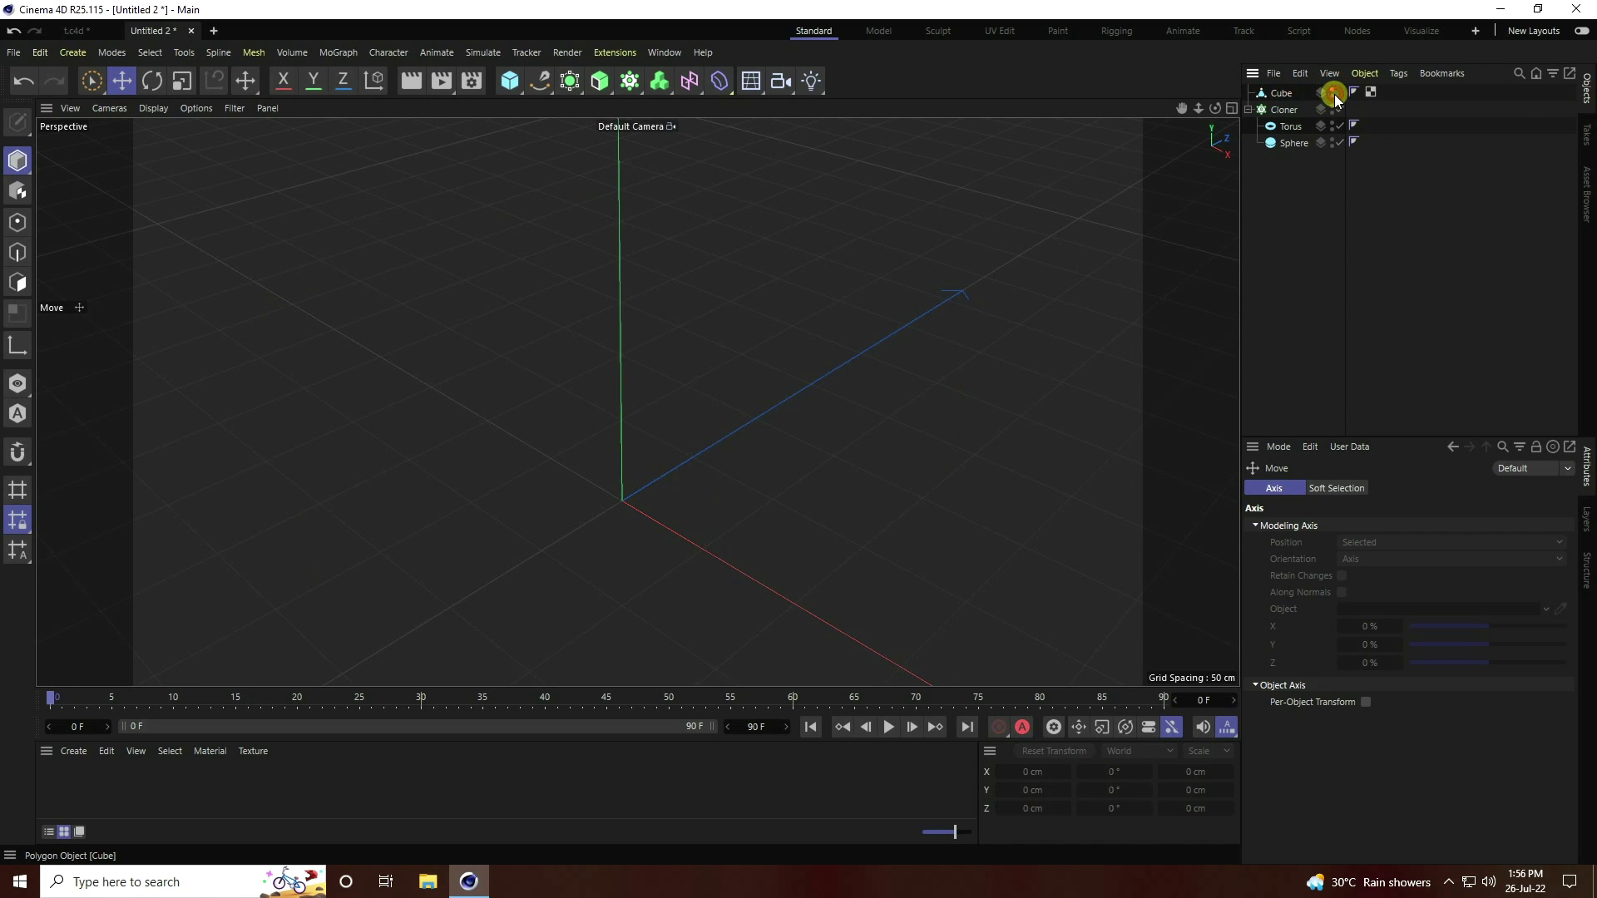
left_click(1282, 93)
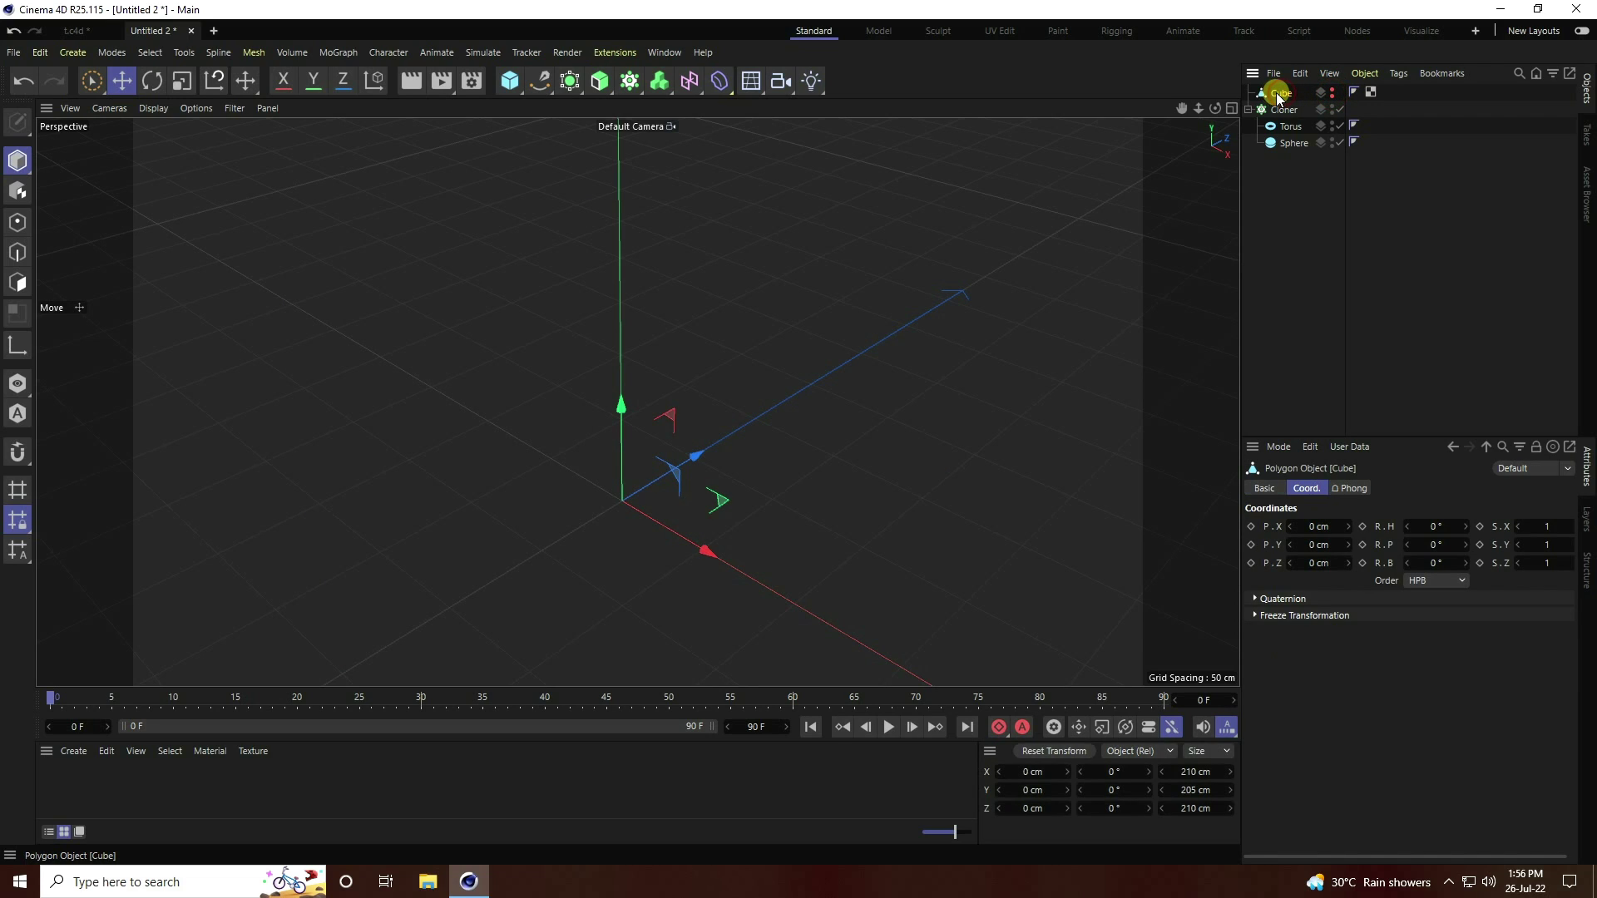
right_click(1284, 90)
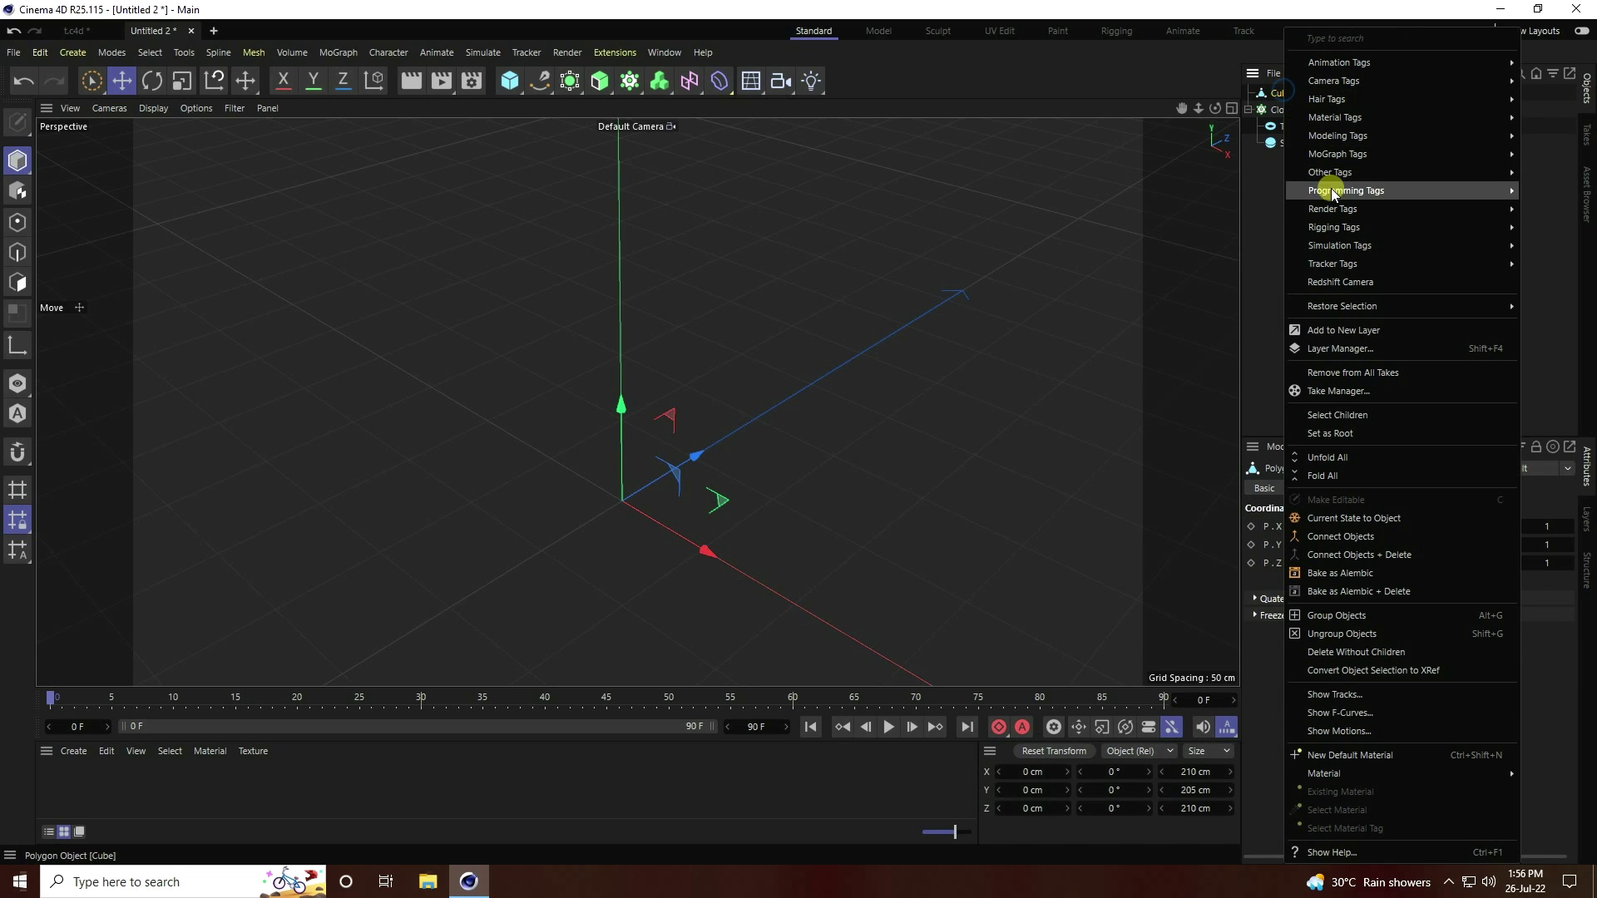
mouse_move(1343, 249)
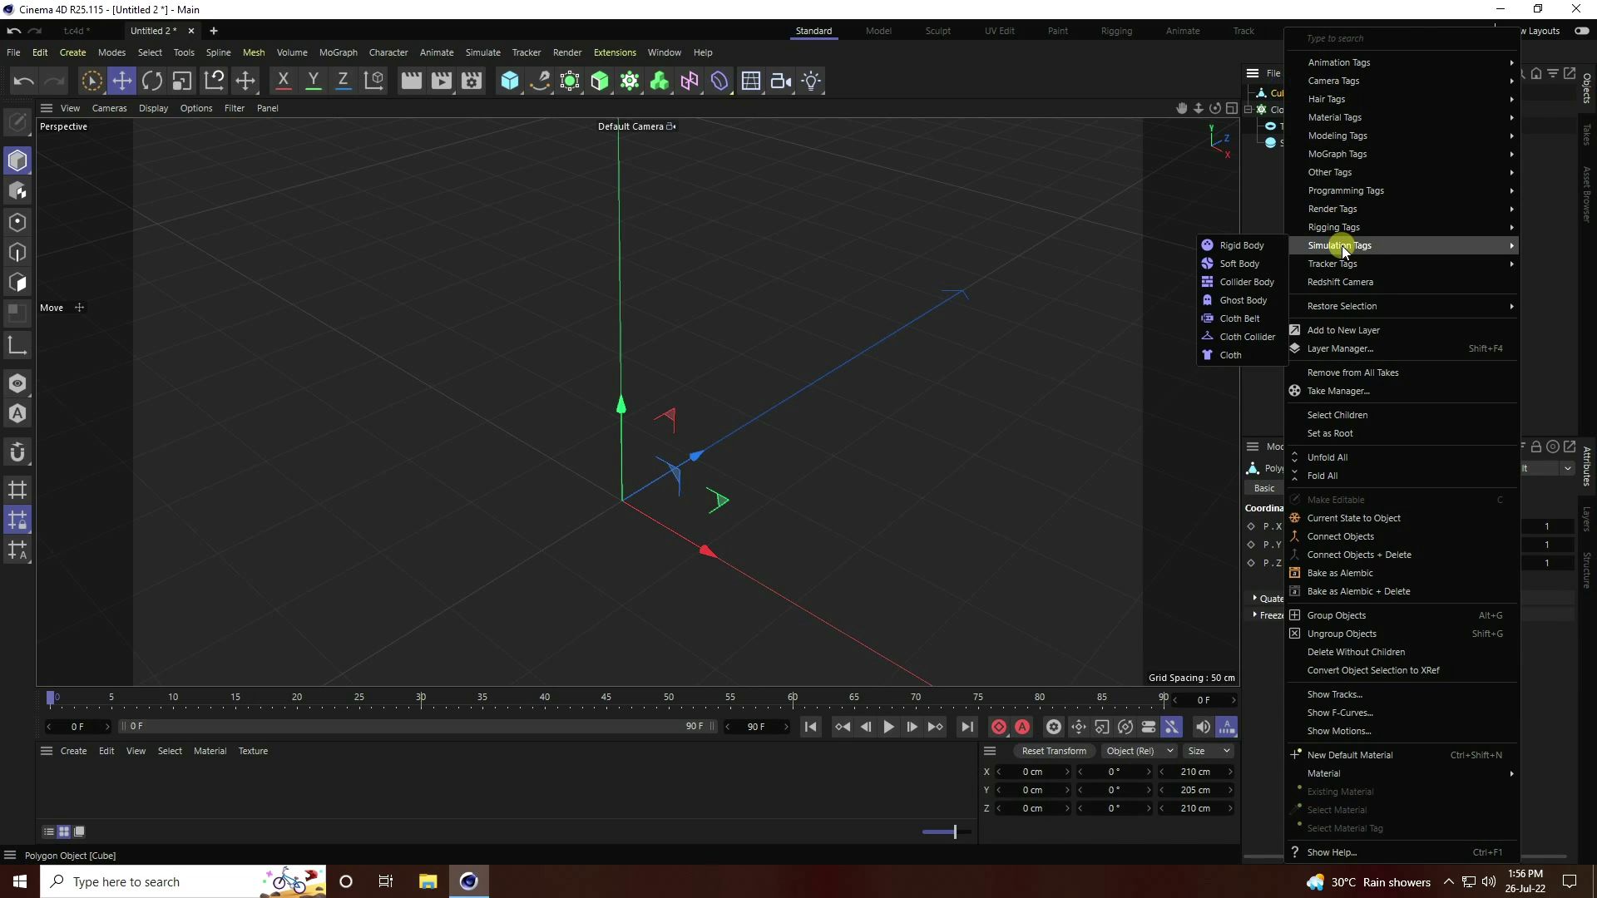
left_click(1263, 282)
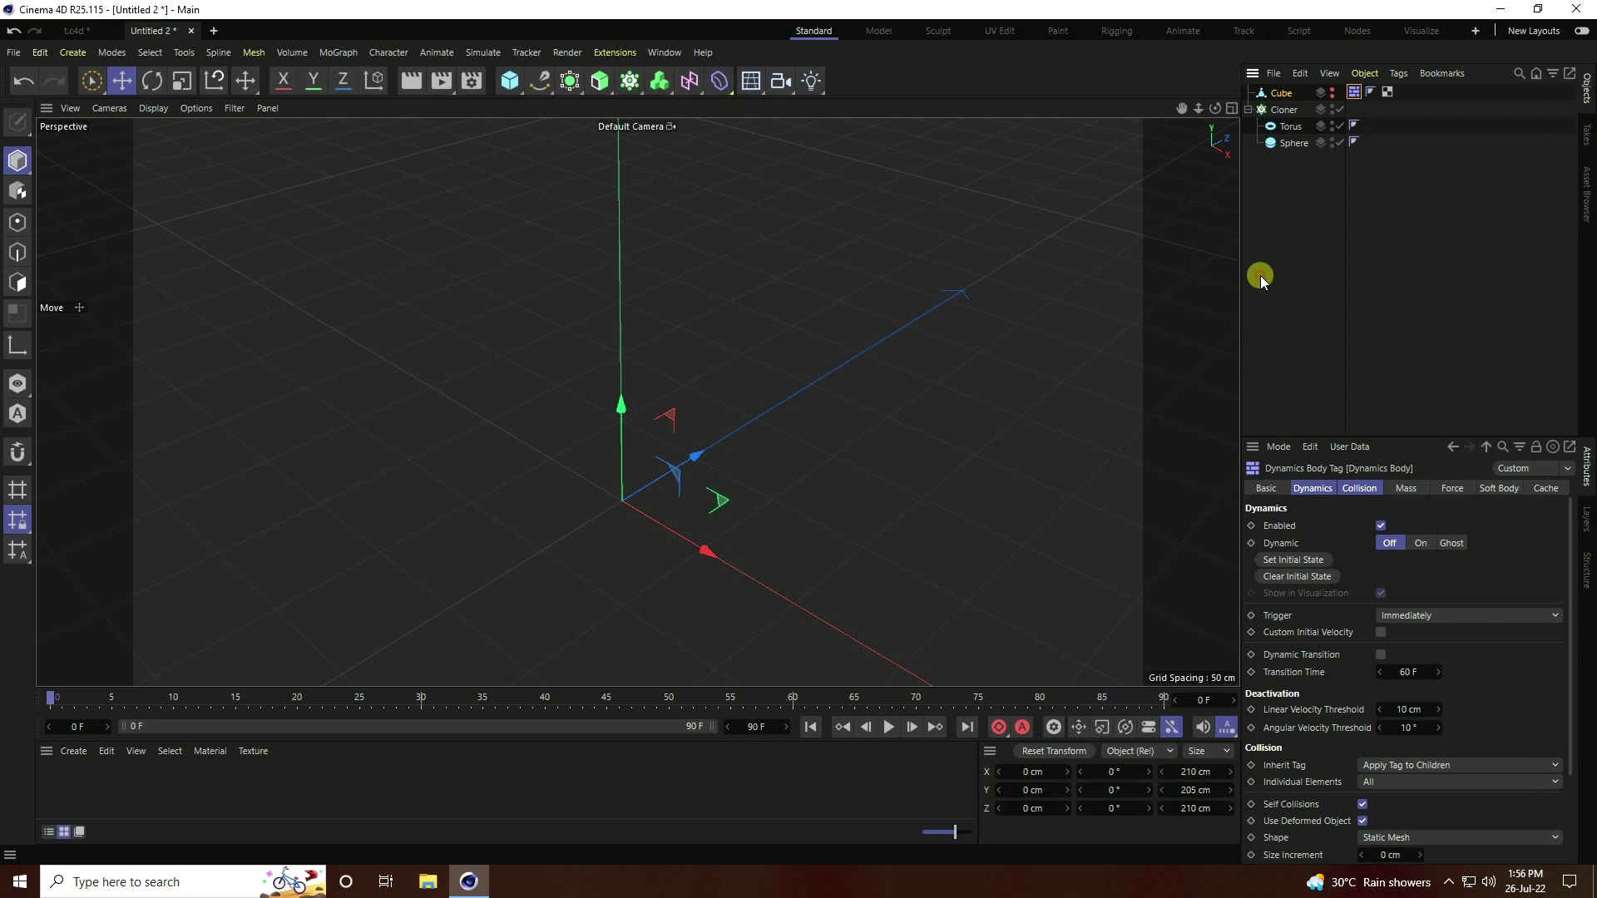
- Set the collider to Static Mesh shape with 30% bounce and 10% friction
left_click(1359, 488)
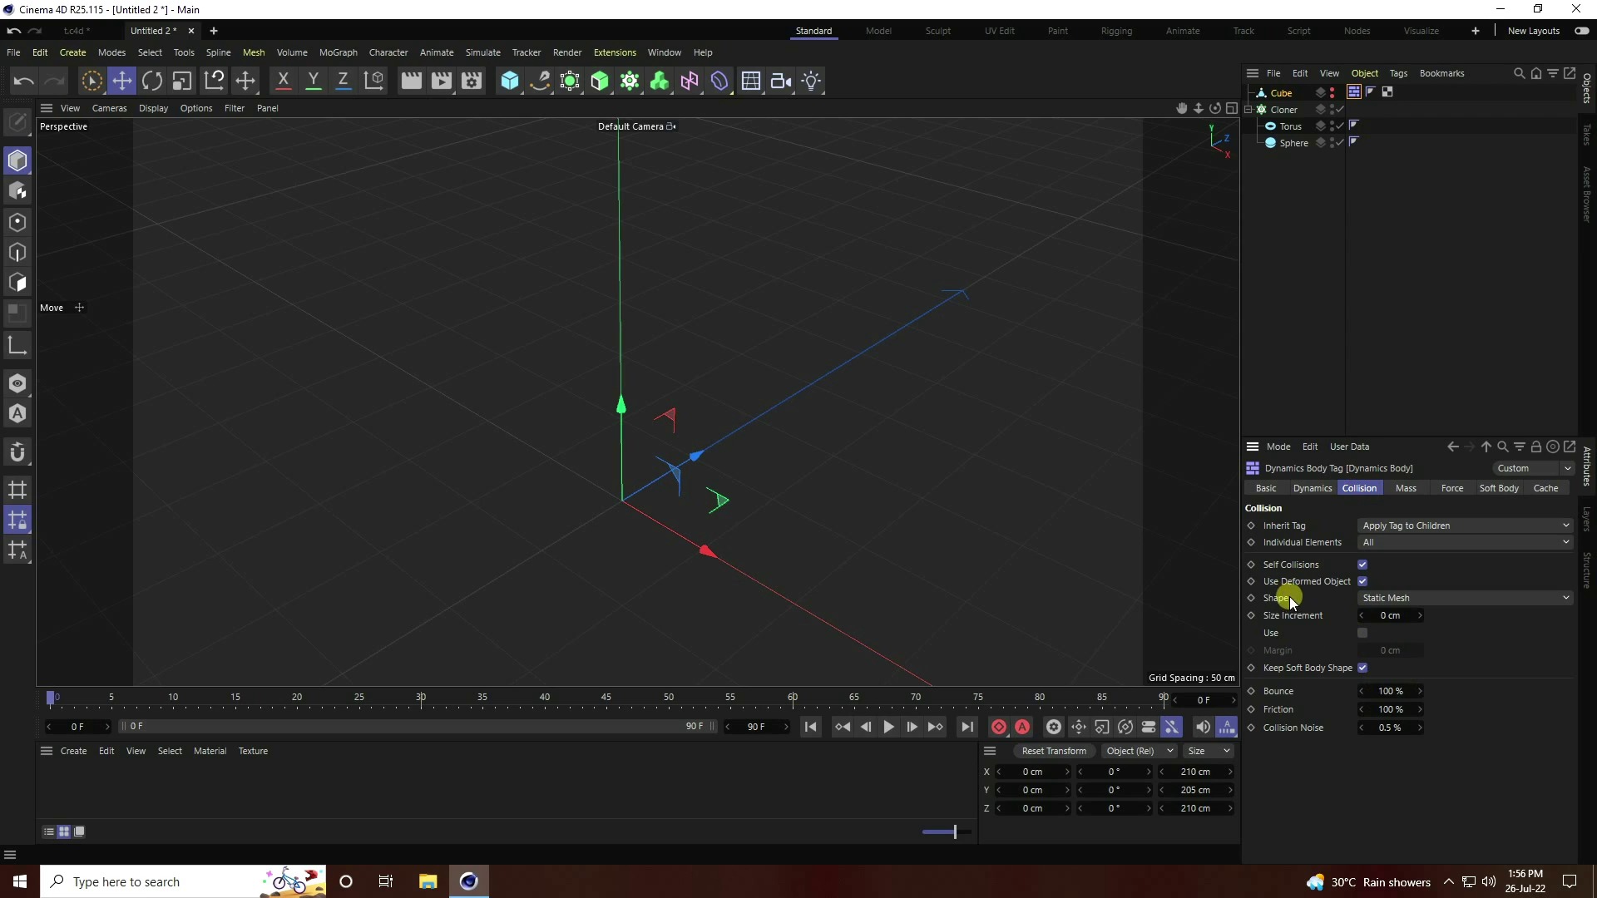
left_click(1380, 599)
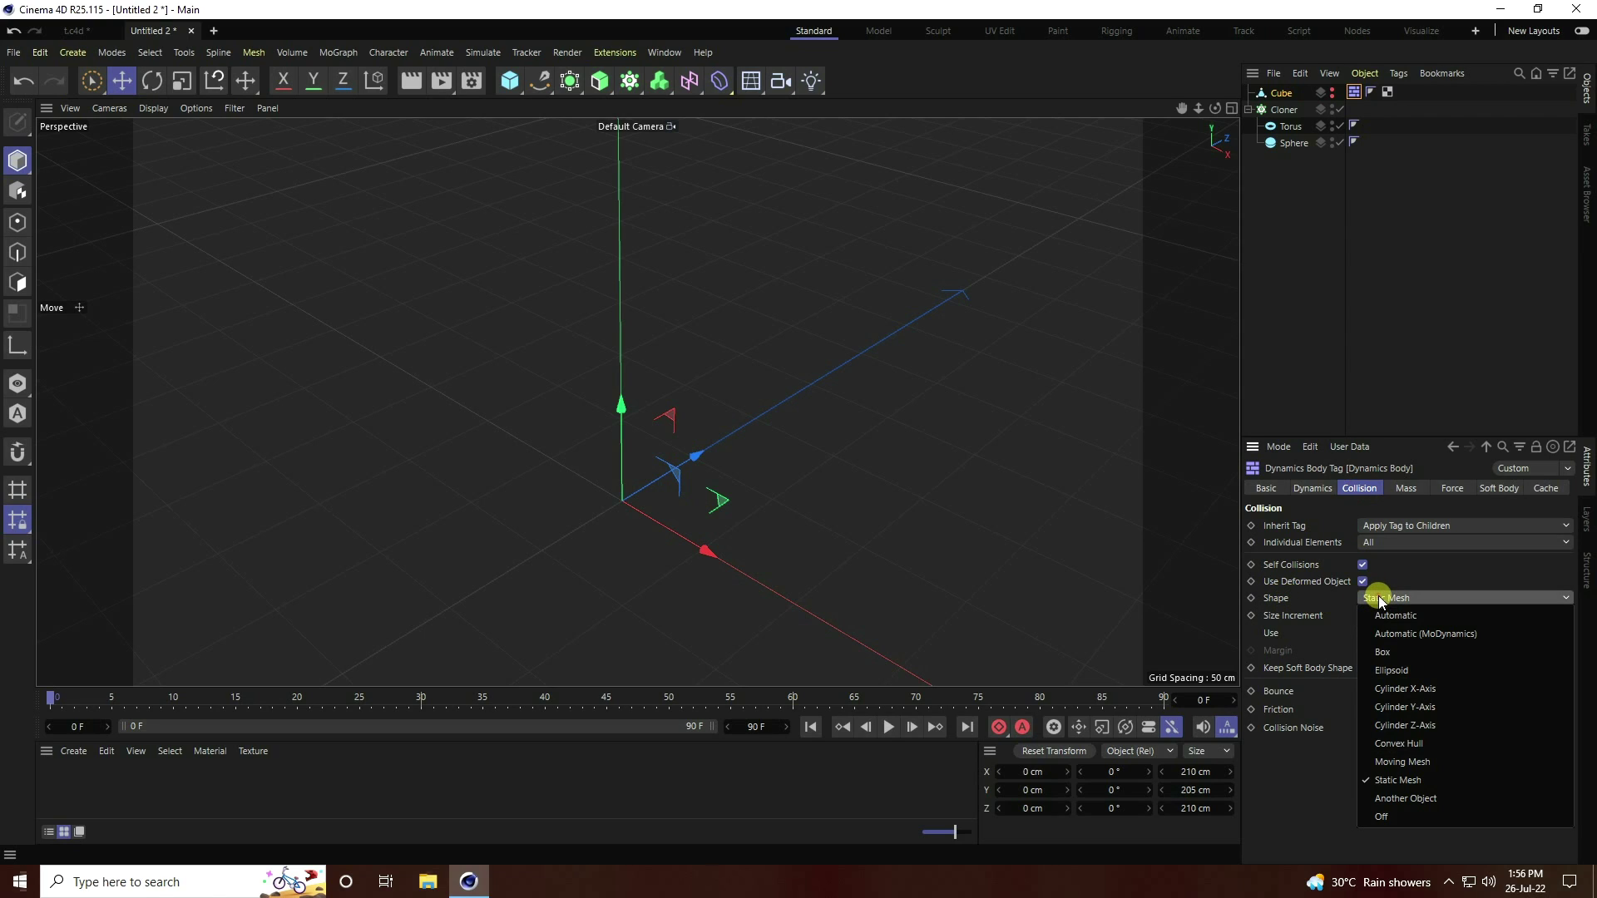
left_click(1422, 780)
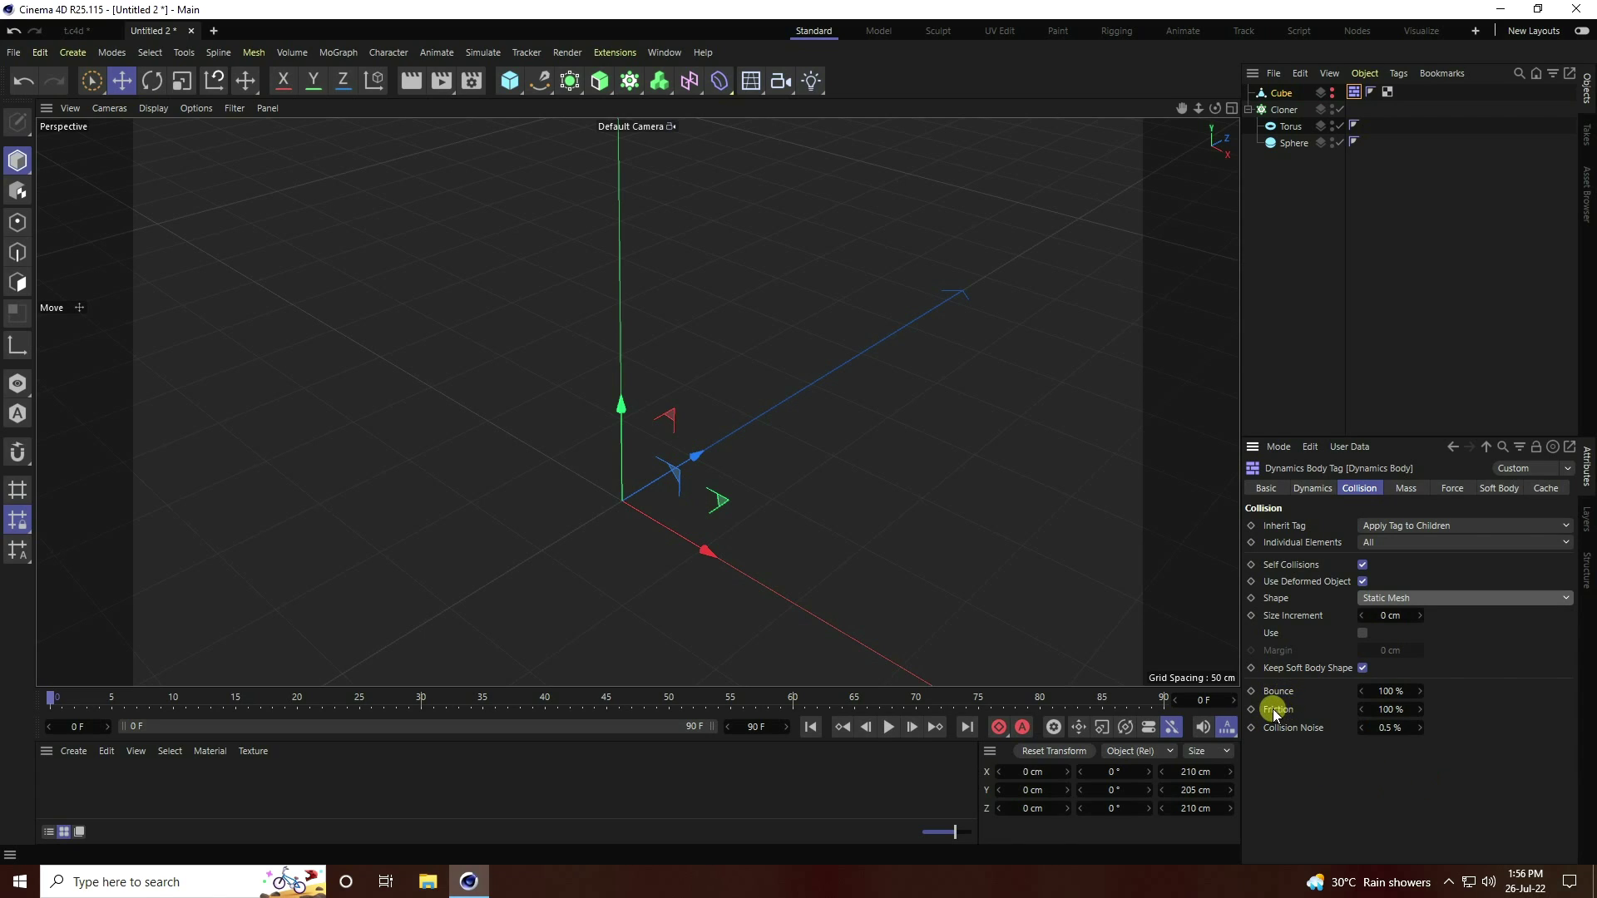
double_click(1385, 690)
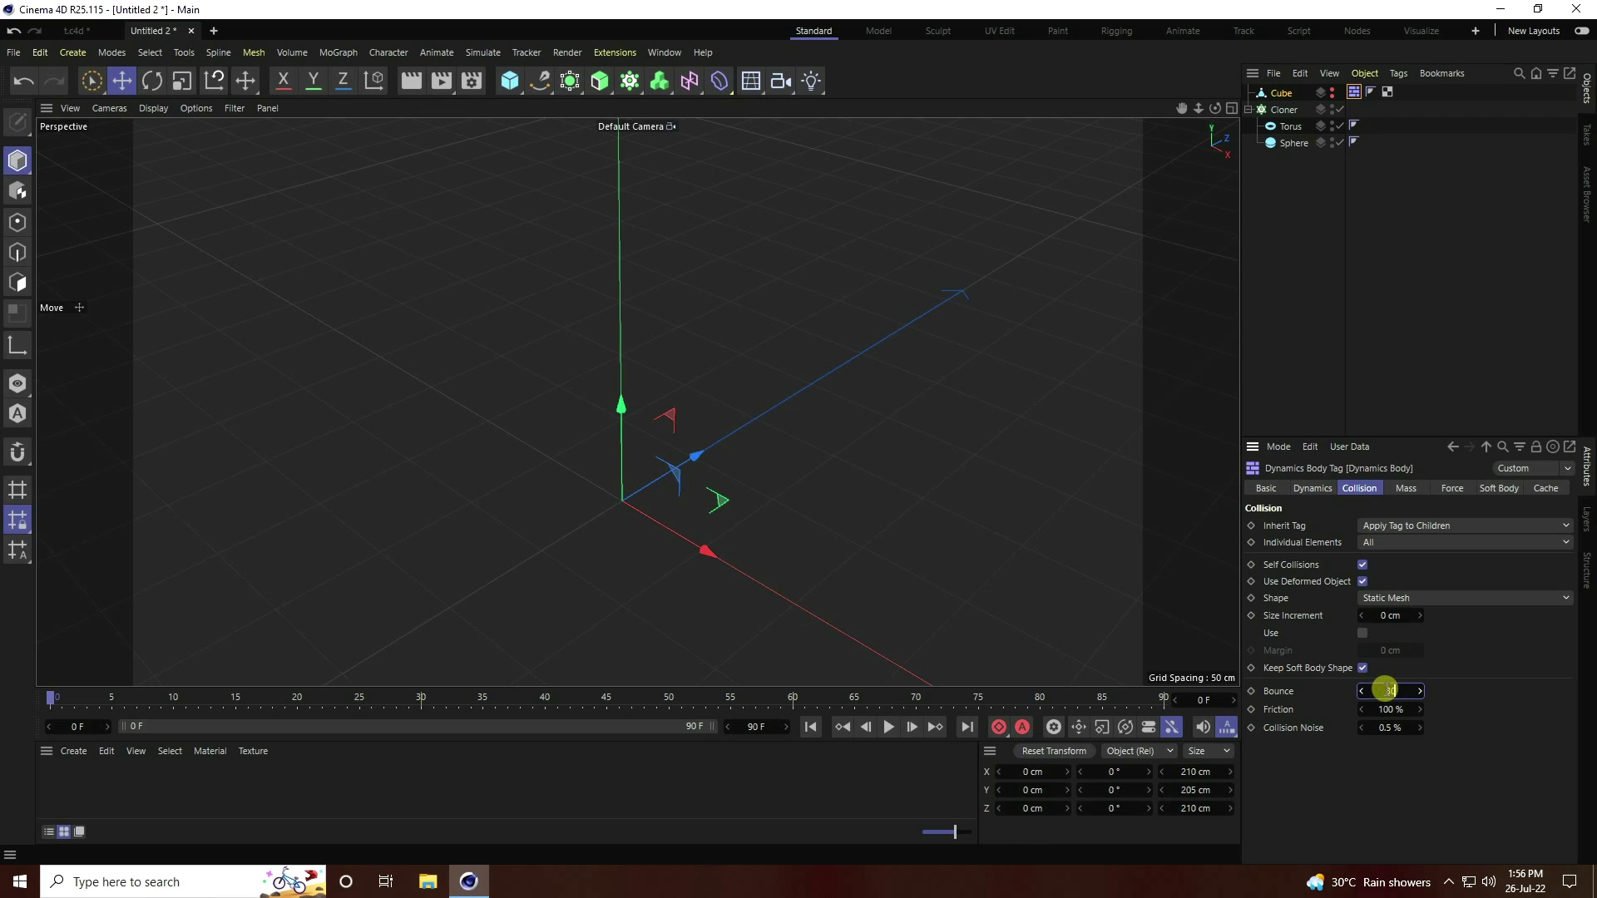
double_click(1391, 711)
- Add a Soft Body tag to the Cloner and set its collision shape to Moving Mesh
left_click(1288, 113)
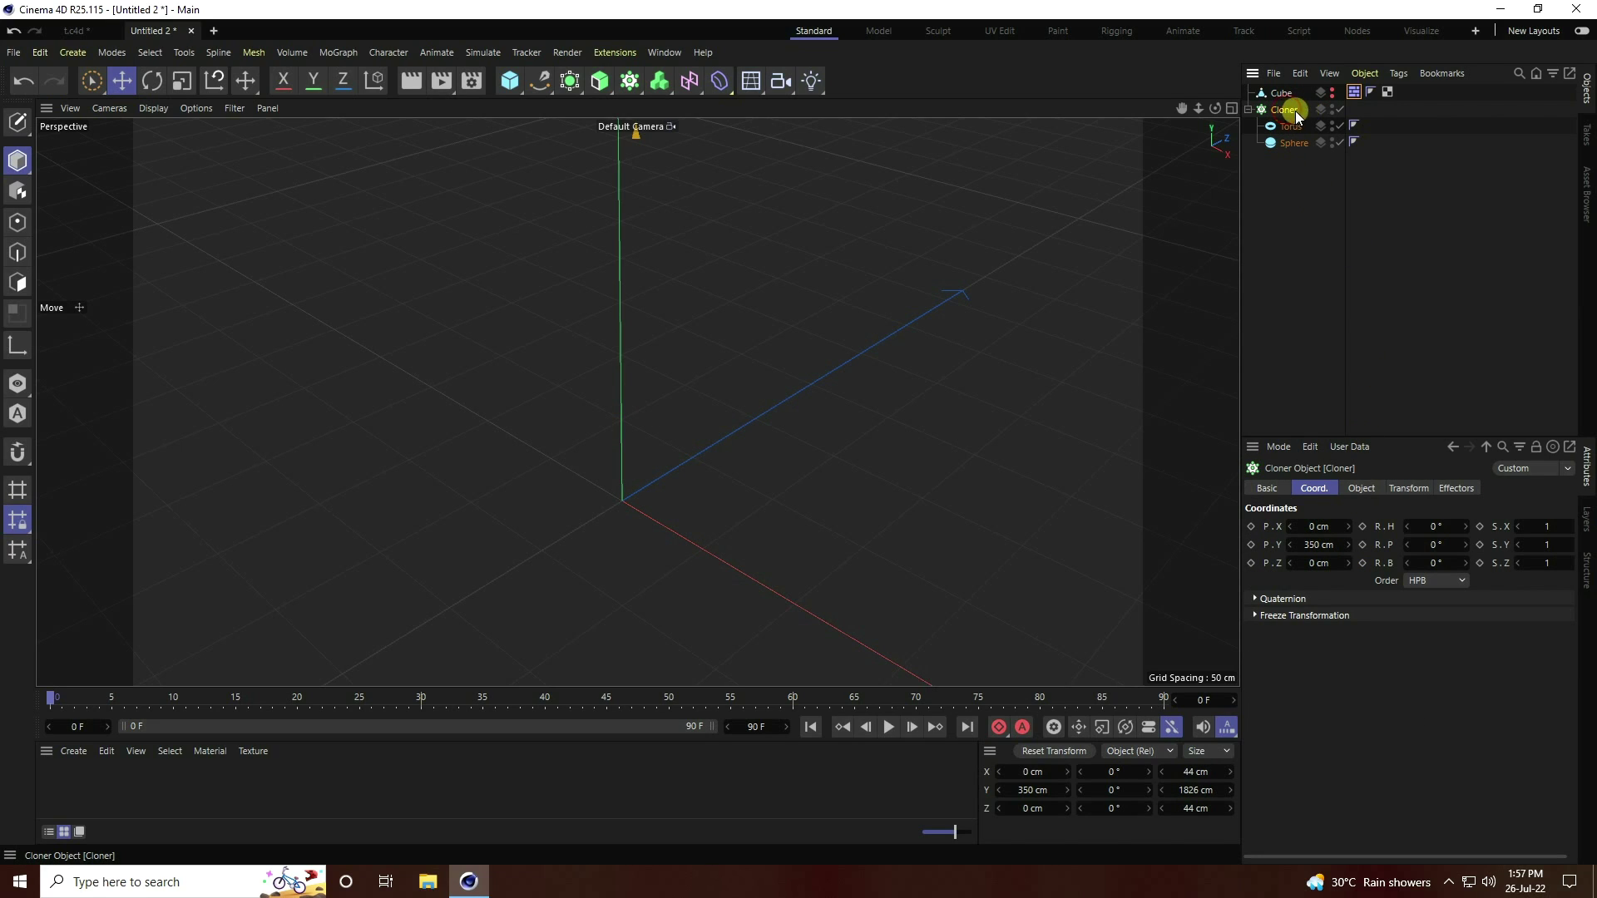
right_click(1290, 108)
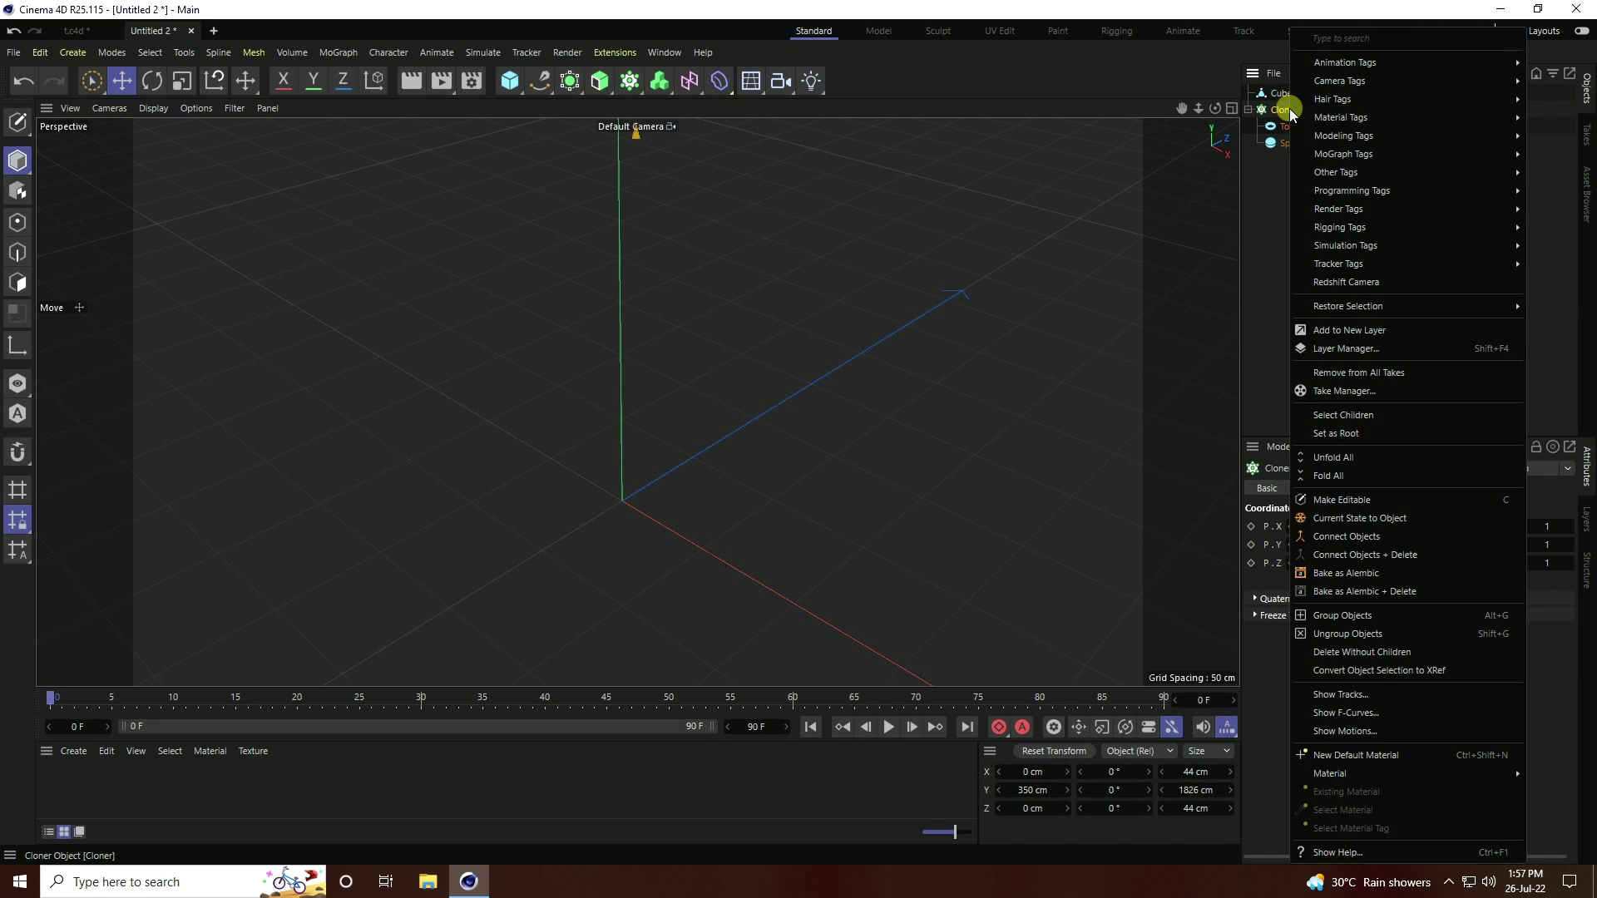
mouse_move(1344, 245)
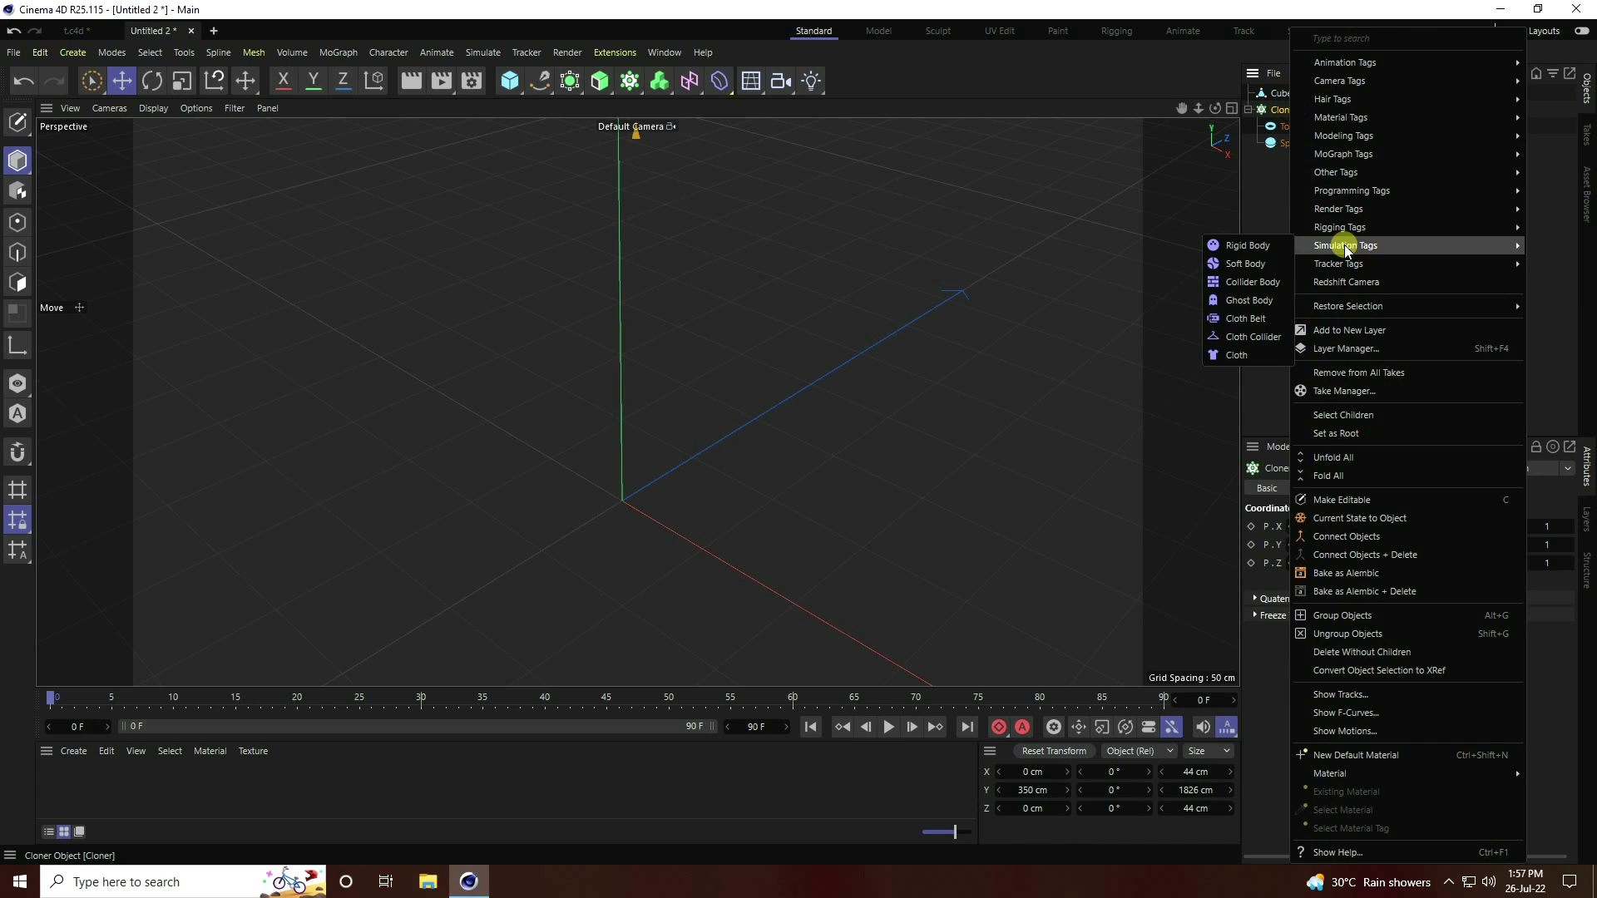
left_click(1260, 262)
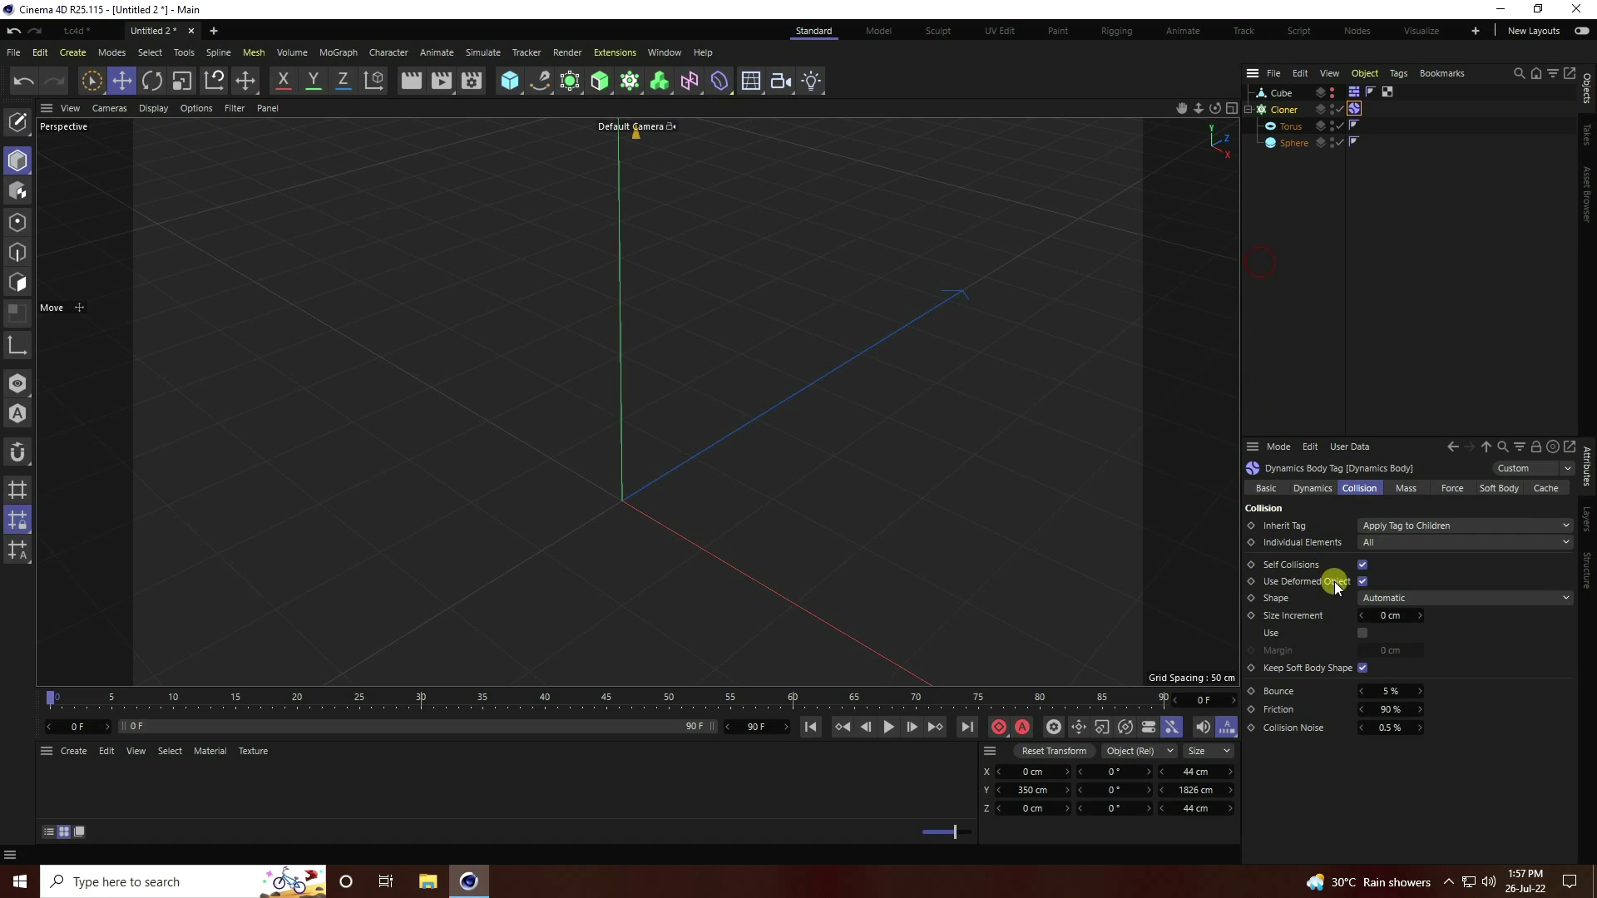
left_click(1379, 599)
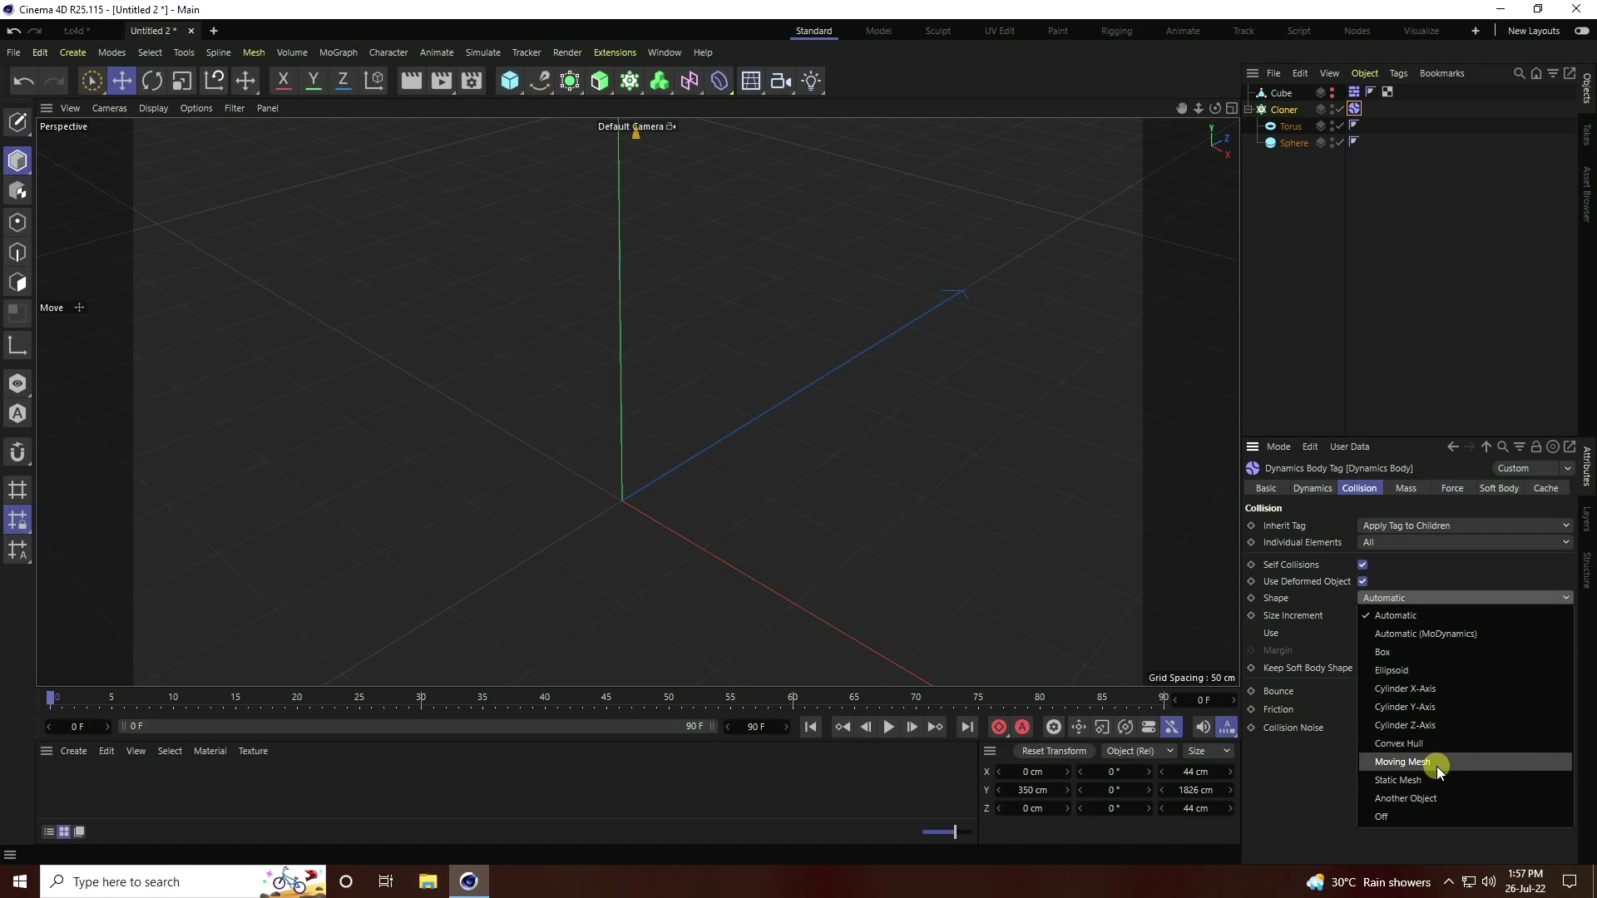
left_click(1408, 762)
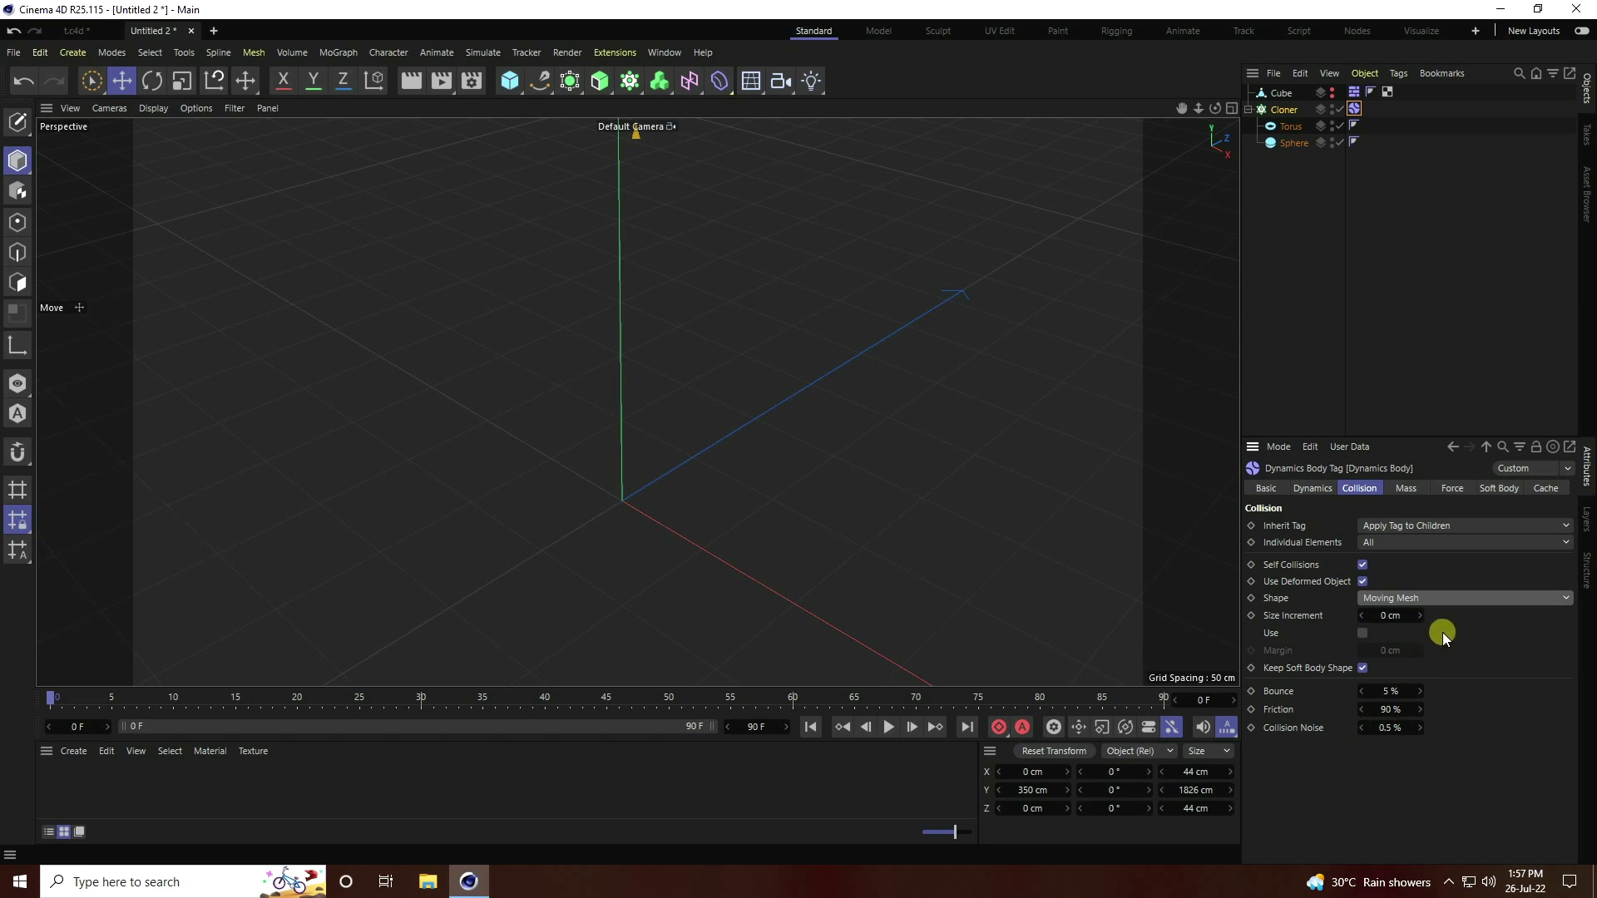
- Set the soft body Rest Length to 150% and Pressure to 60
left_click(1500, 489)
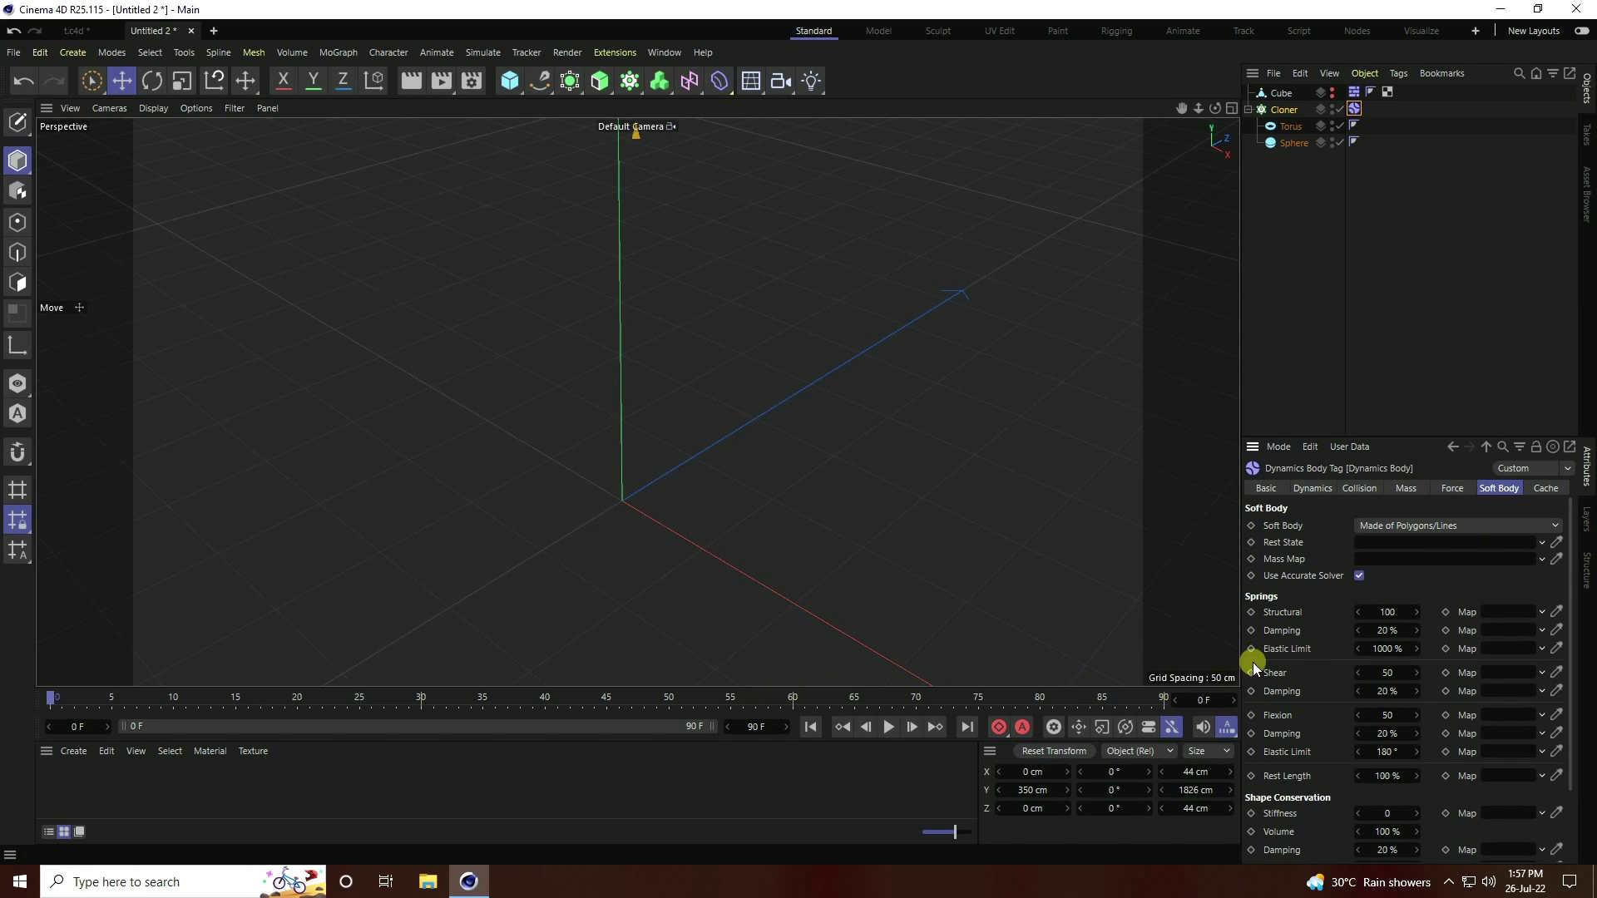
scroll(1328, 645, "down", 3)
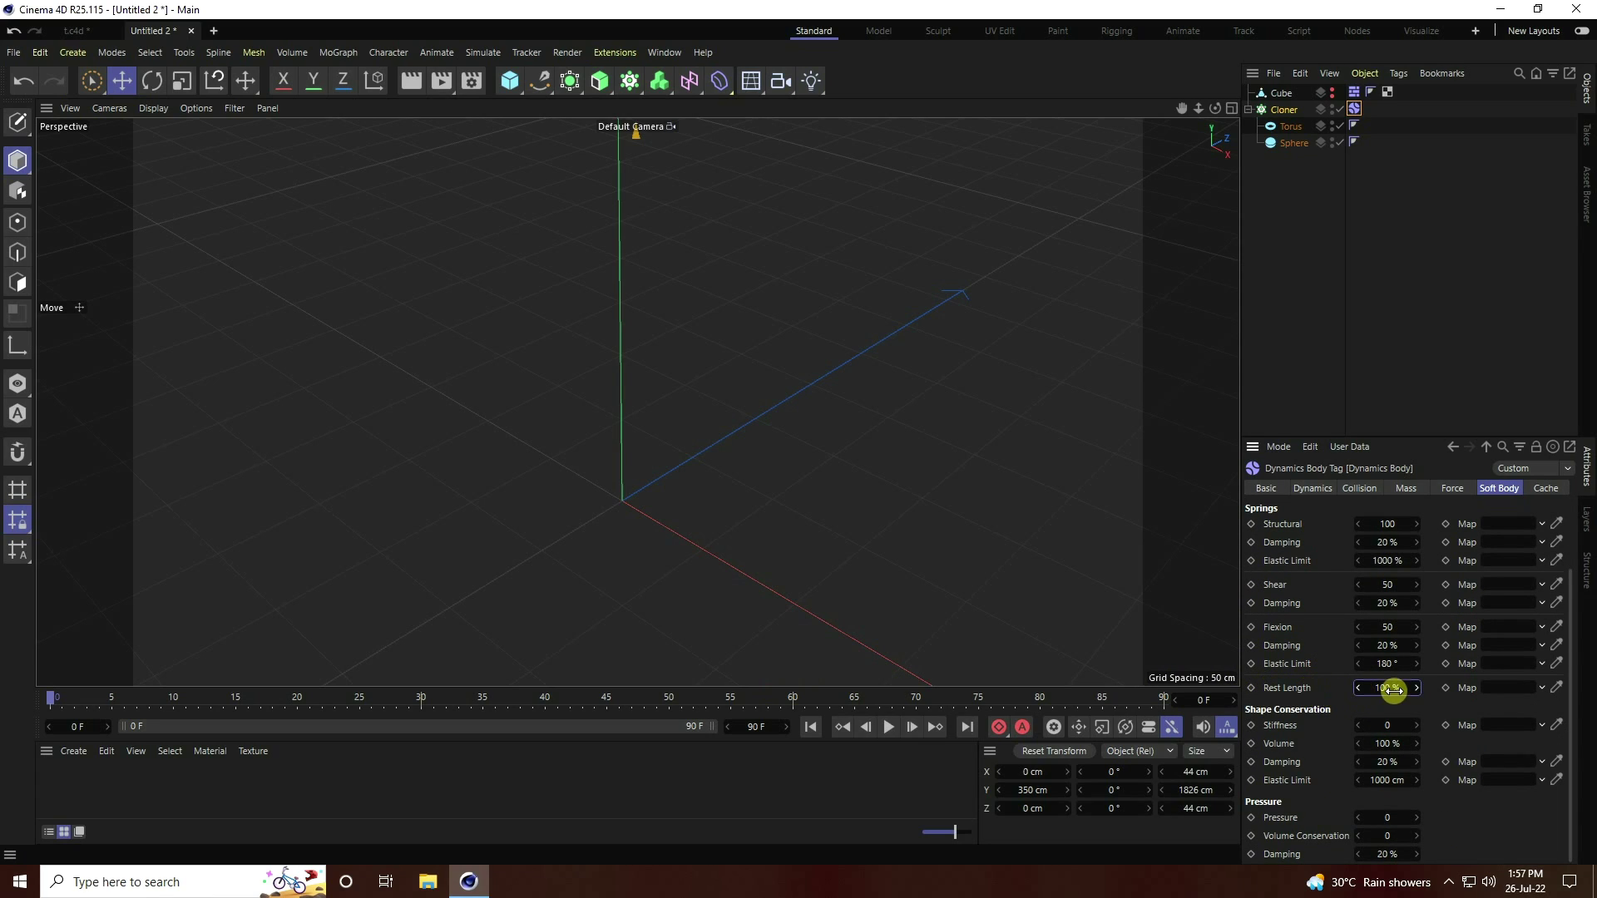
type("150")
key("Return")
- Extend the timeline end frame to 400
left_click(761, 724)
type("400")
key("Return")
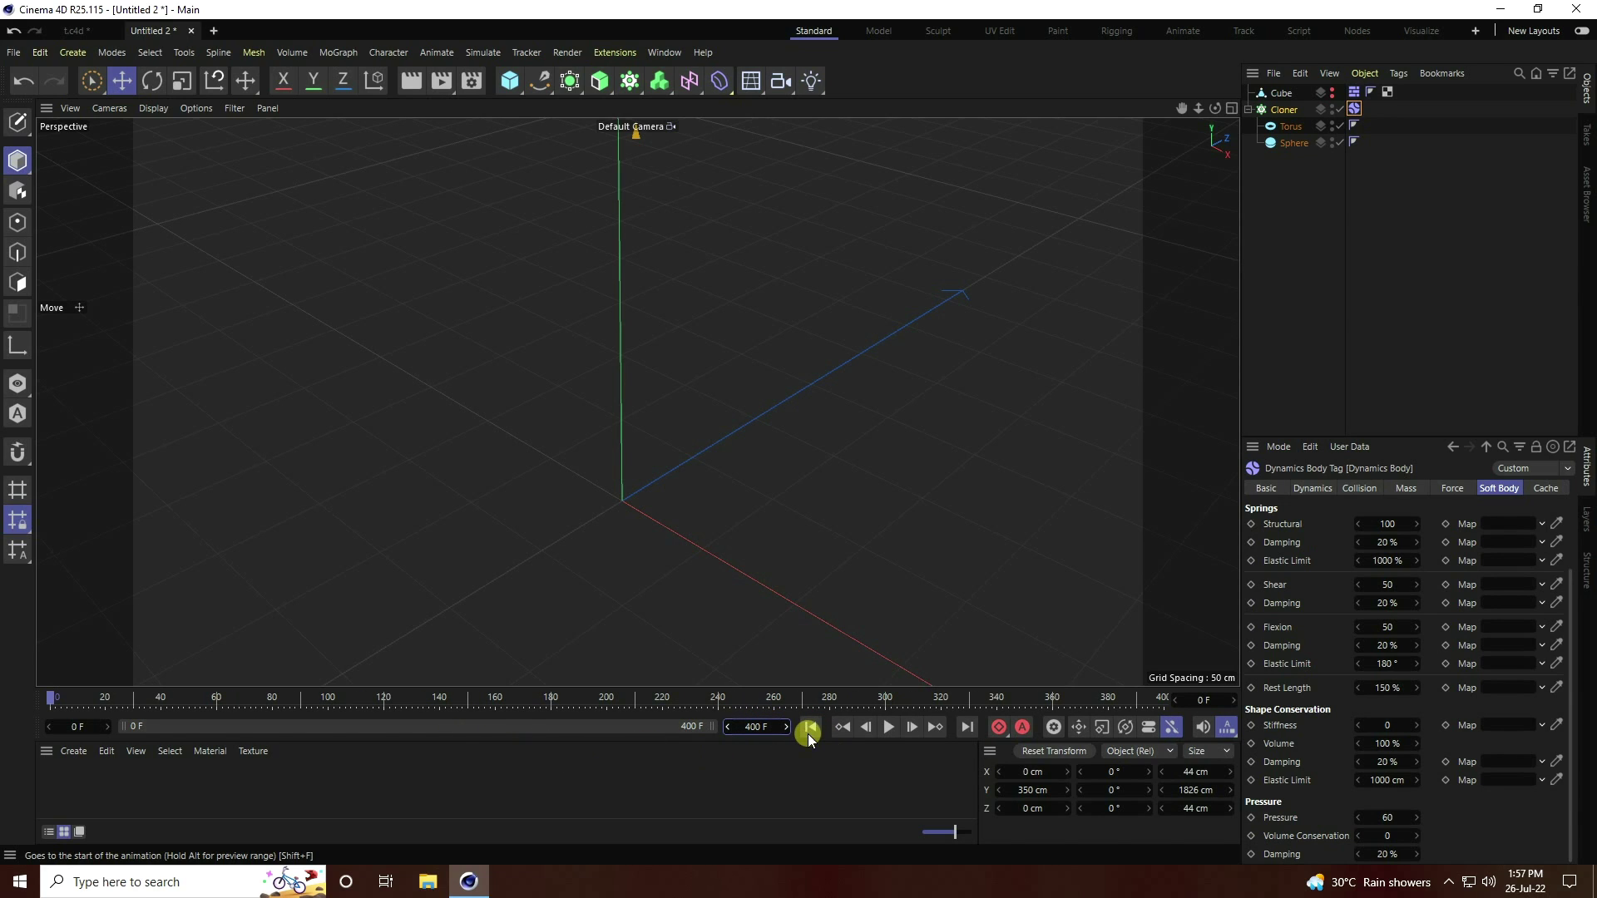
left_click(891, 728)
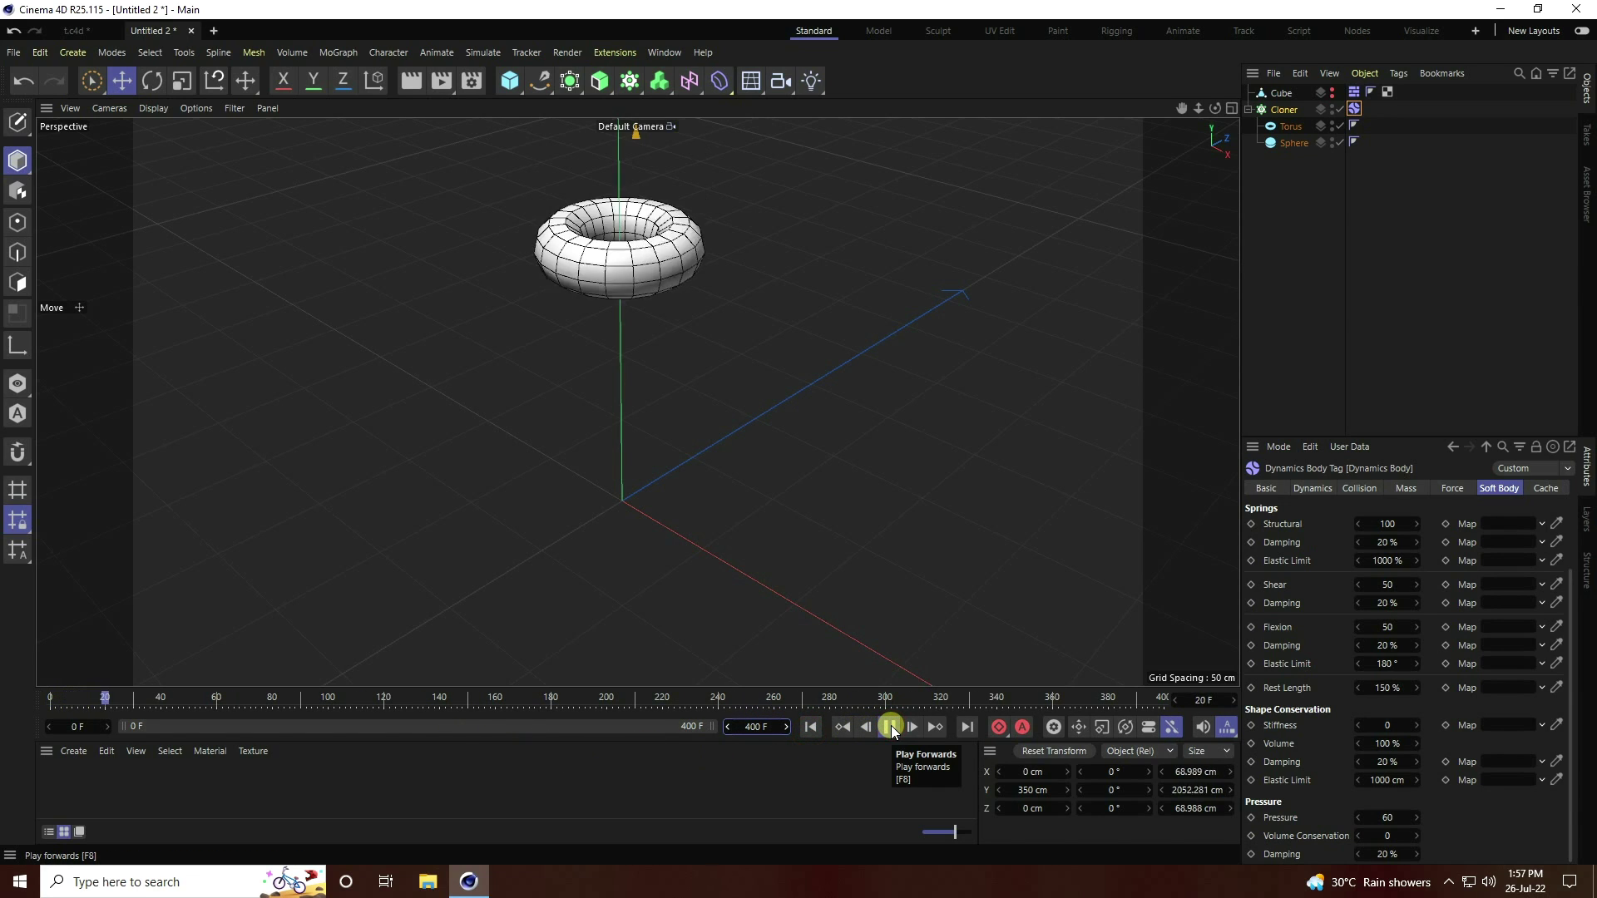
left_click(891, 728)
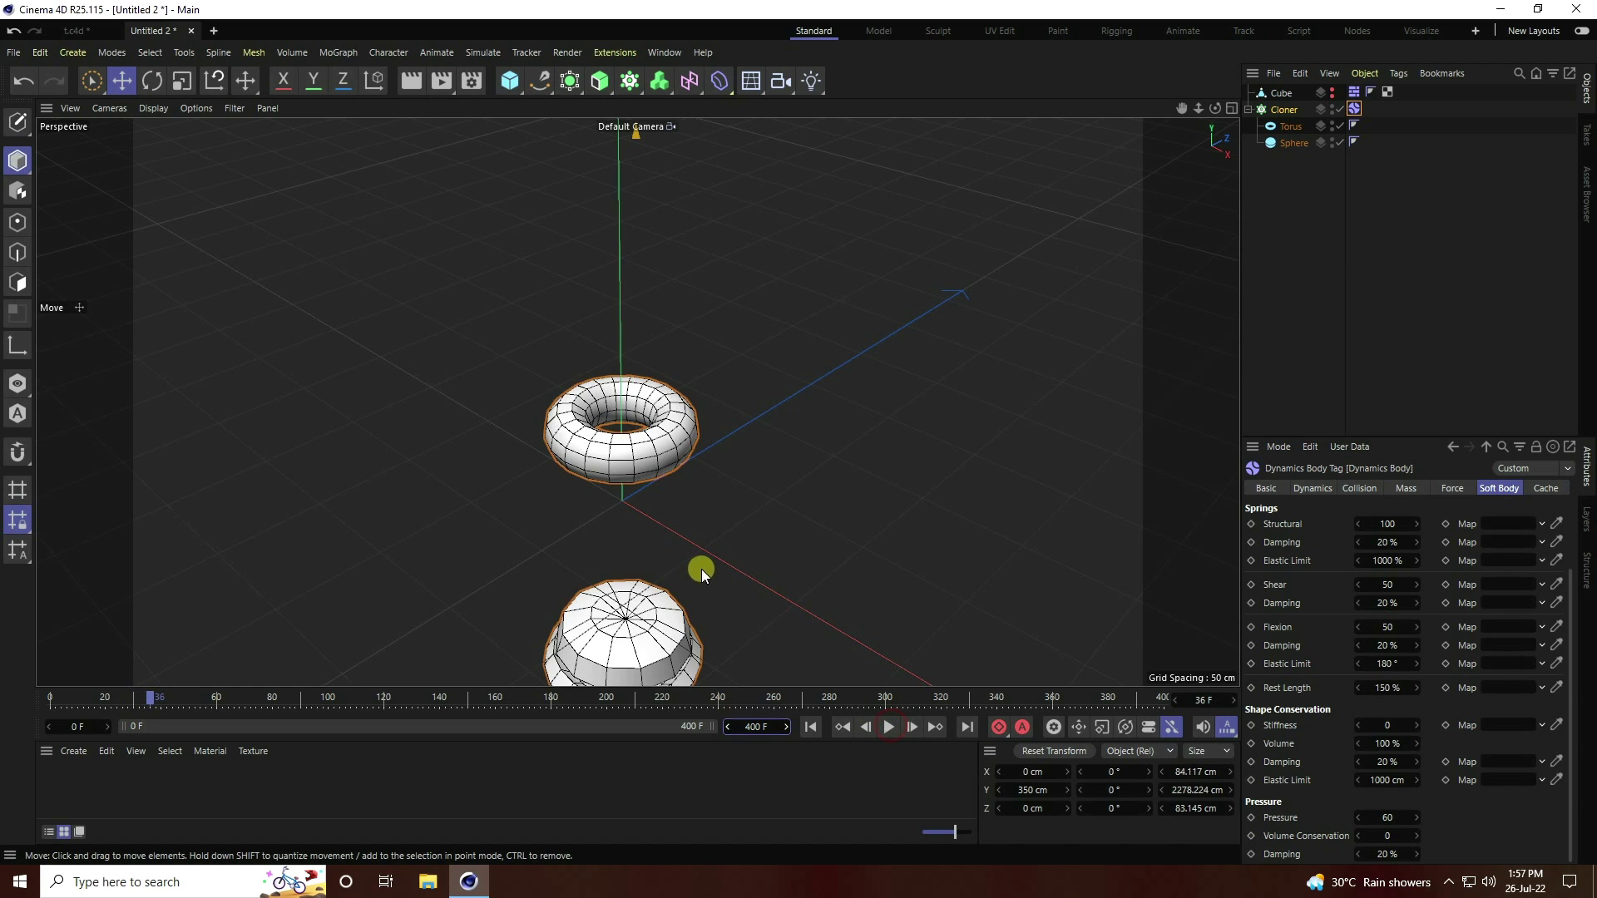
left_click_drag(701, 569, 704, 497, "alt")
left_click(811, 728)
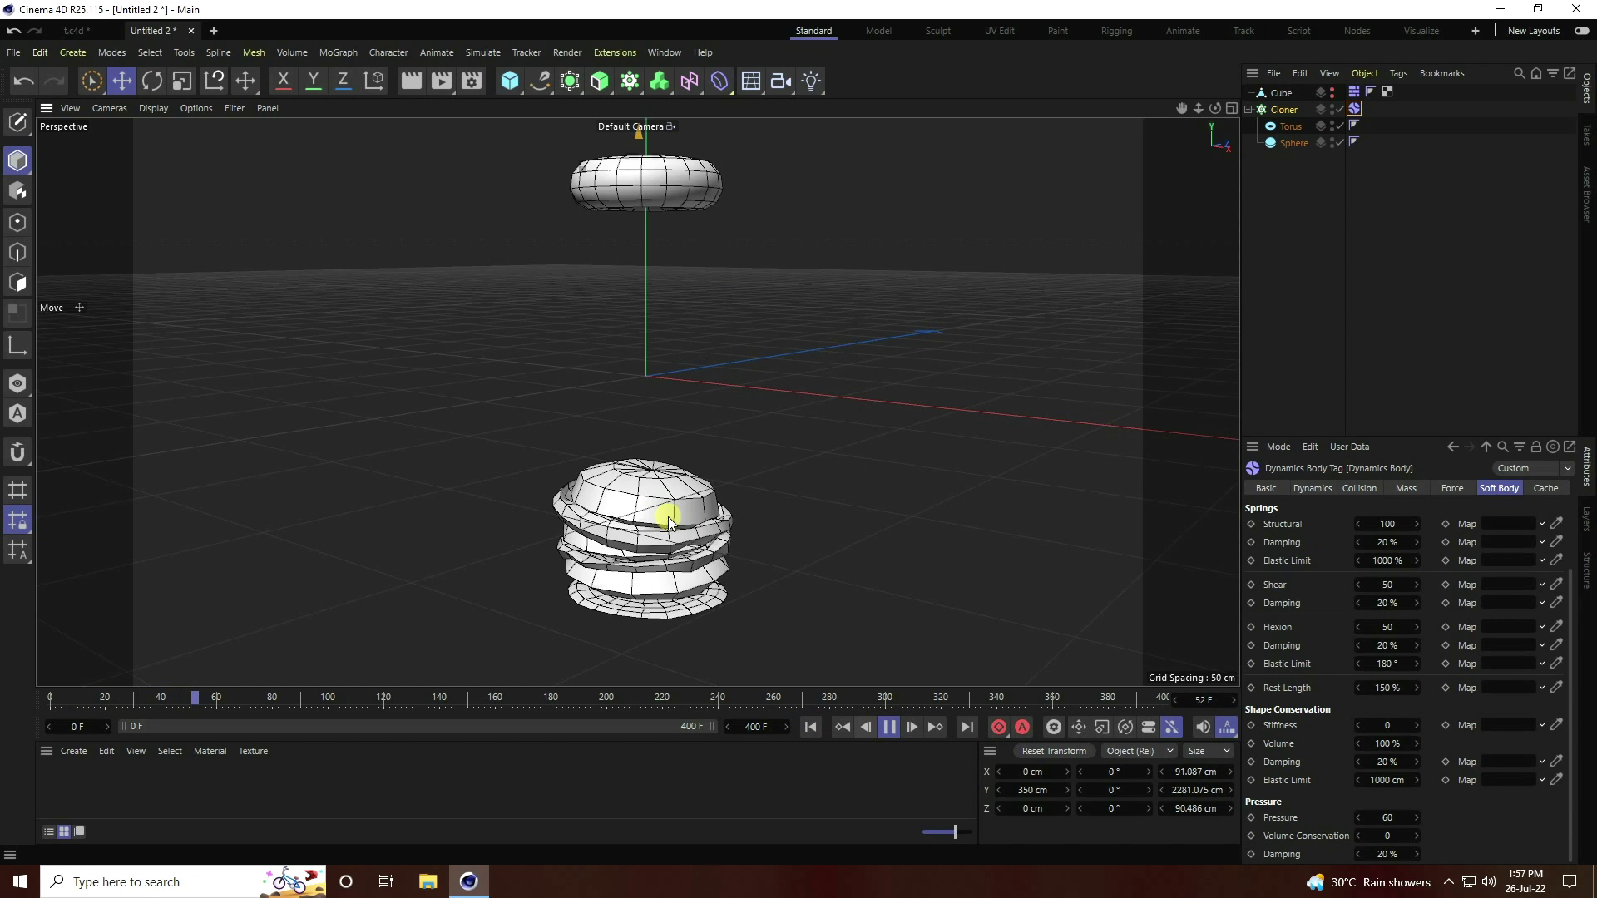
left_click(896, 729)
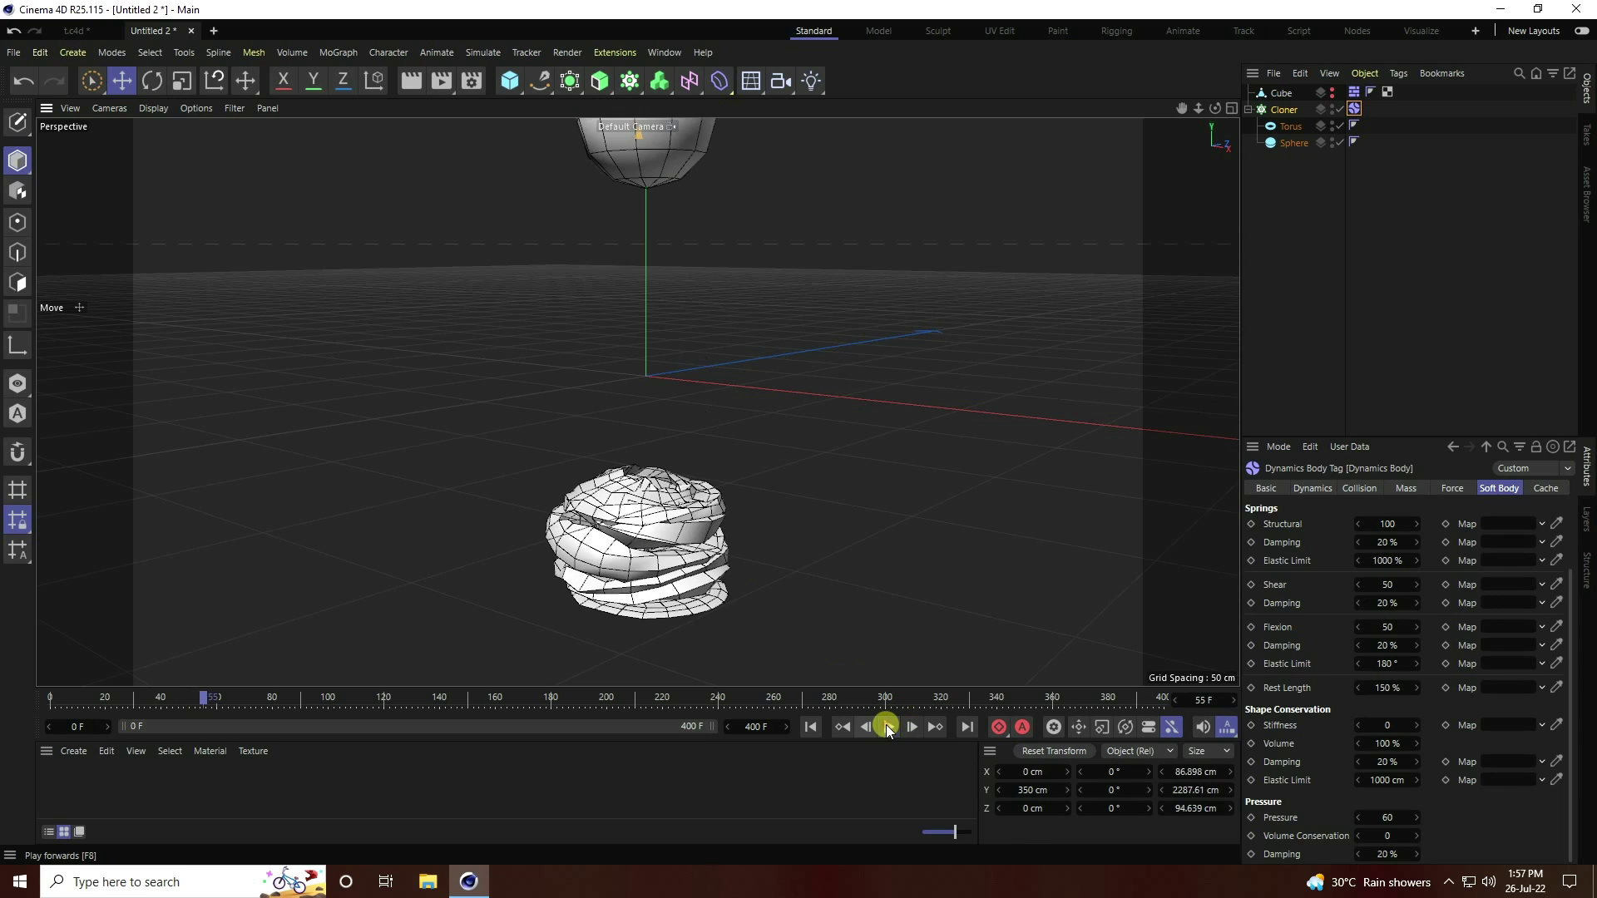
left_click(807, 729)
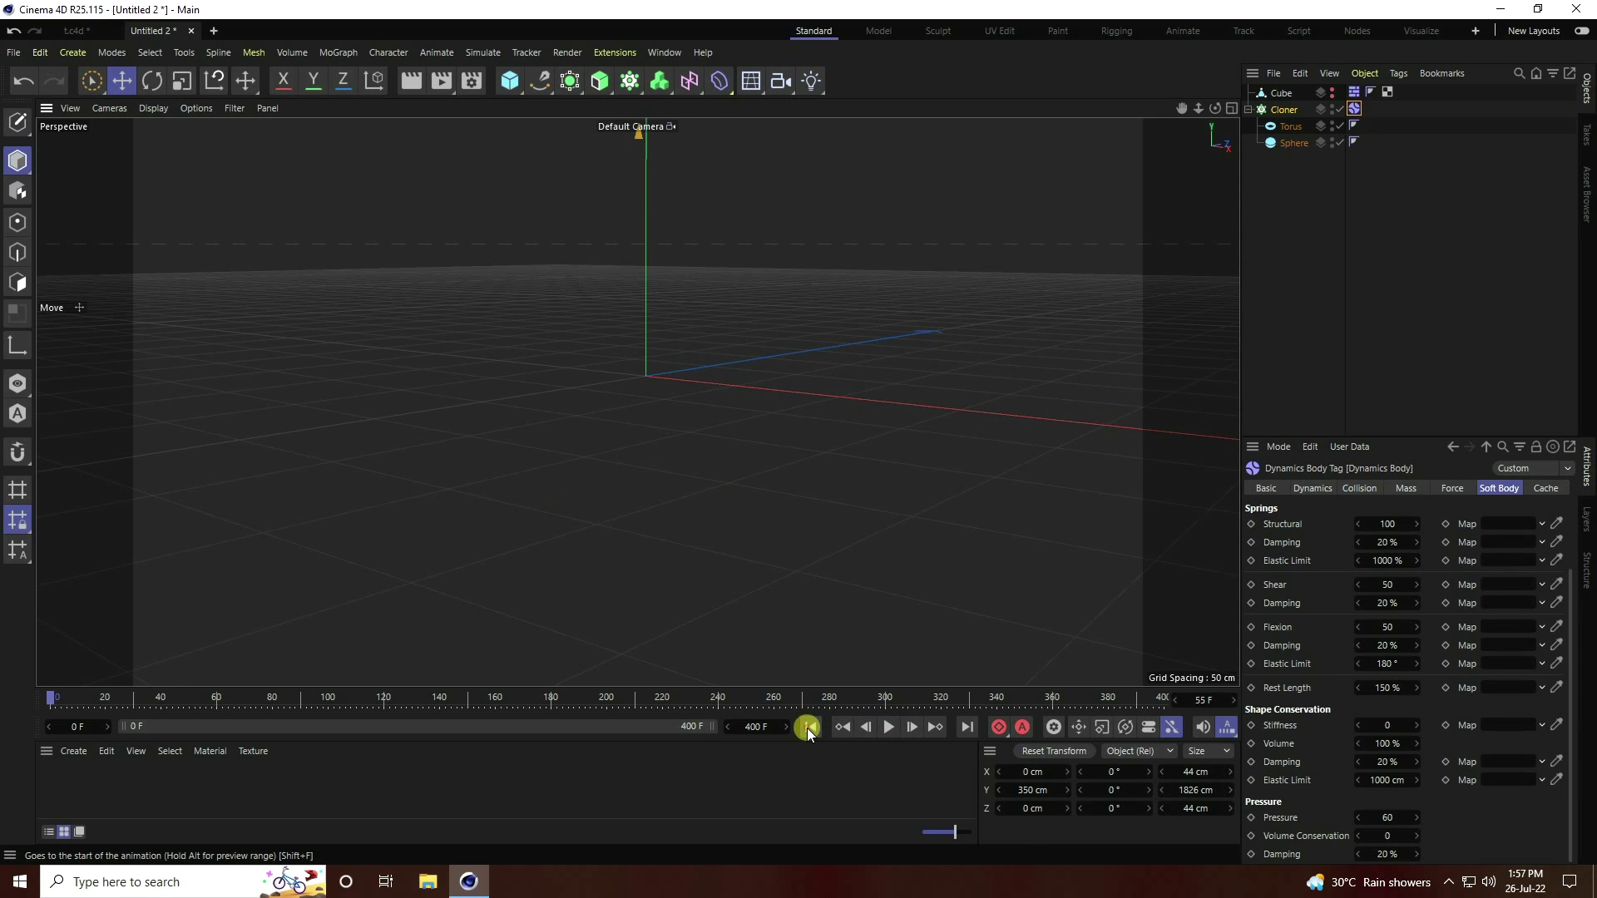
- Lower the project's dynamics Gravity from 1000 cm to 100 cm
left_click(1277, 449)
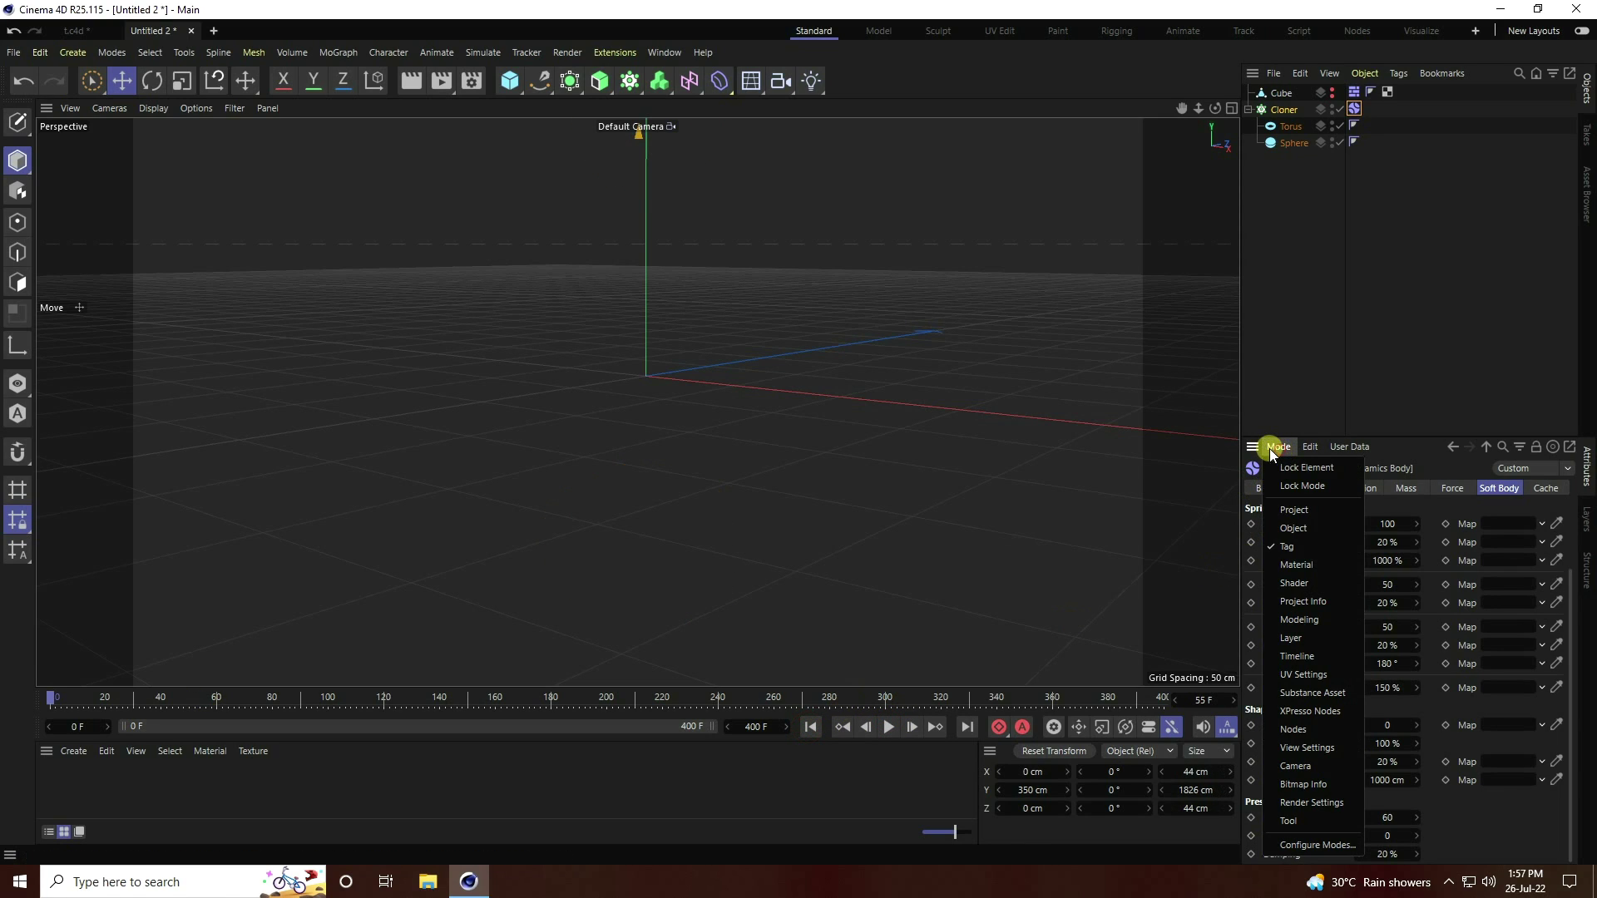
left_click(1298, 511)
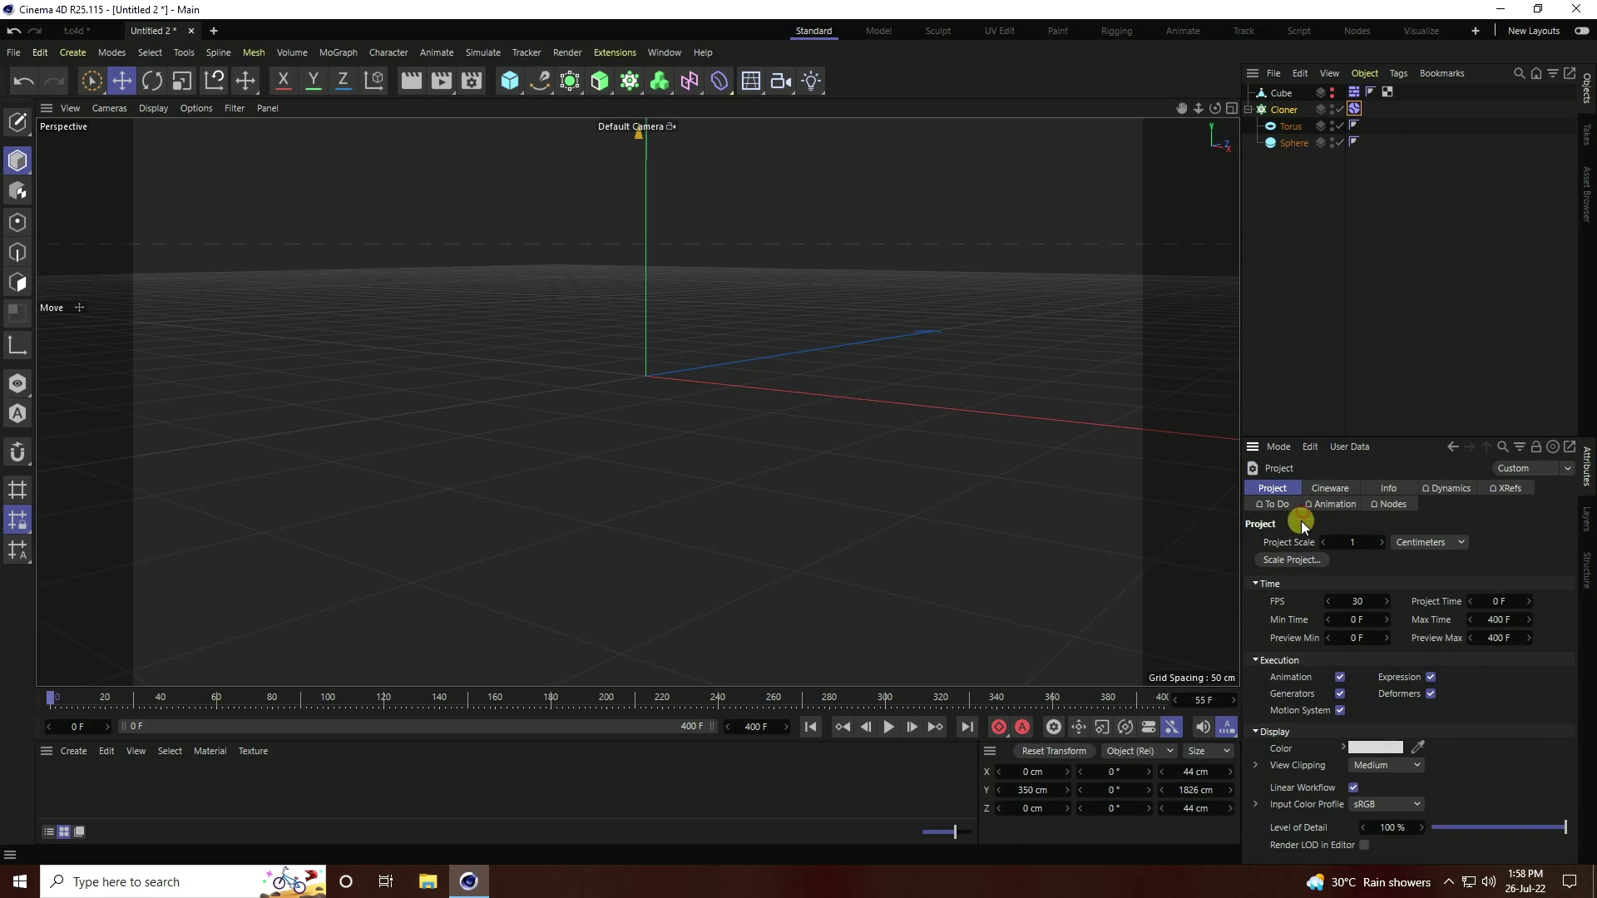
left_click(1451, 490)
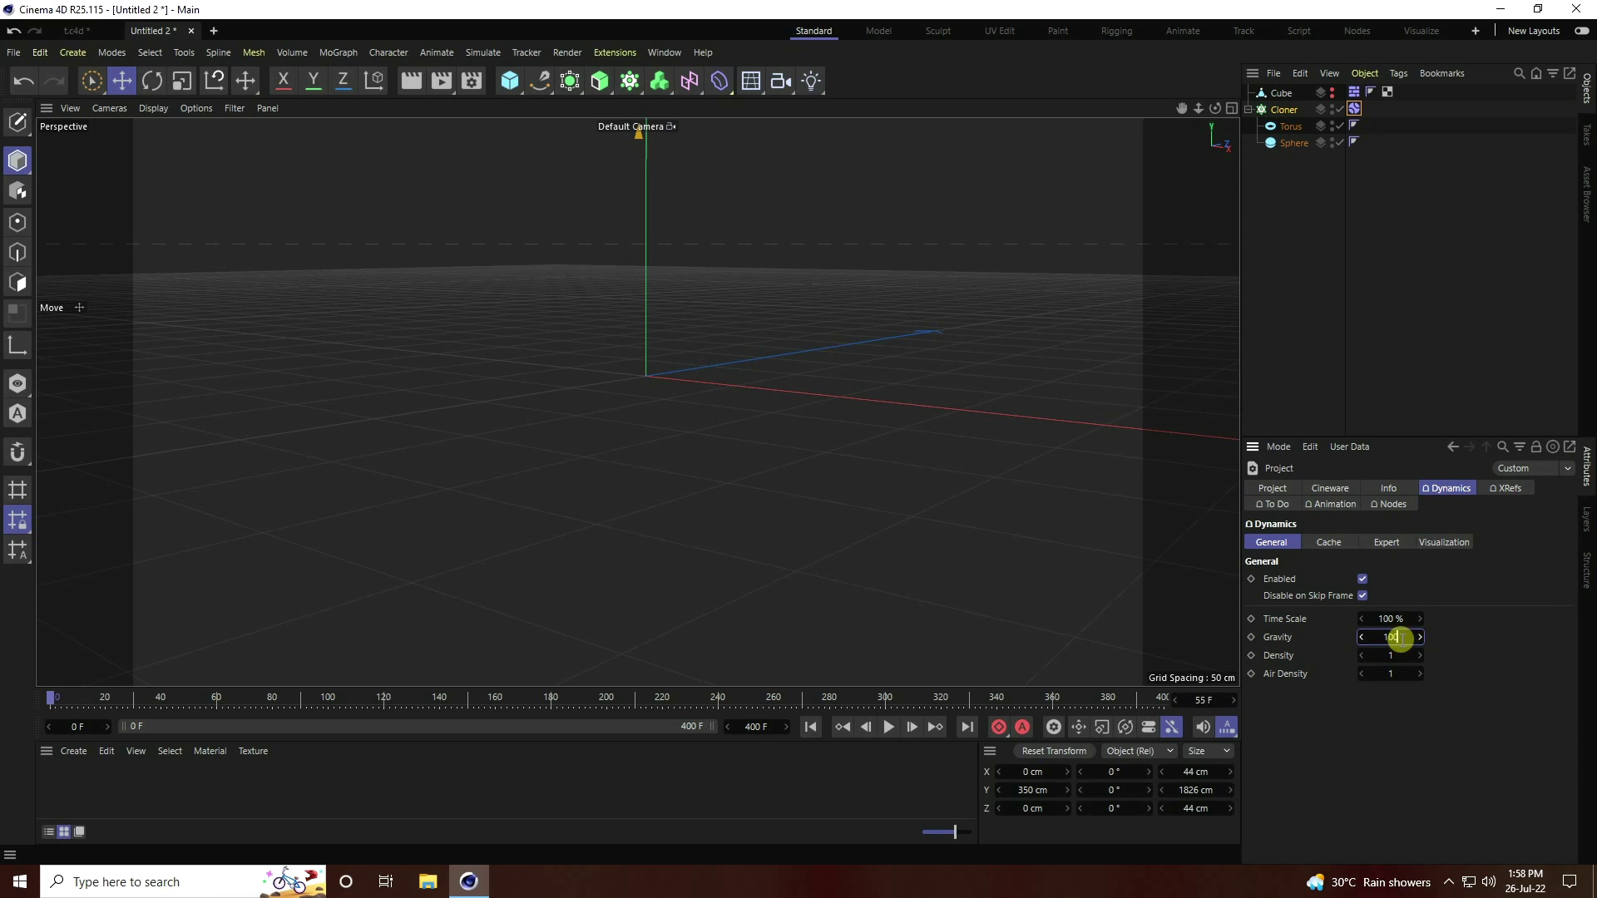
key("Return")
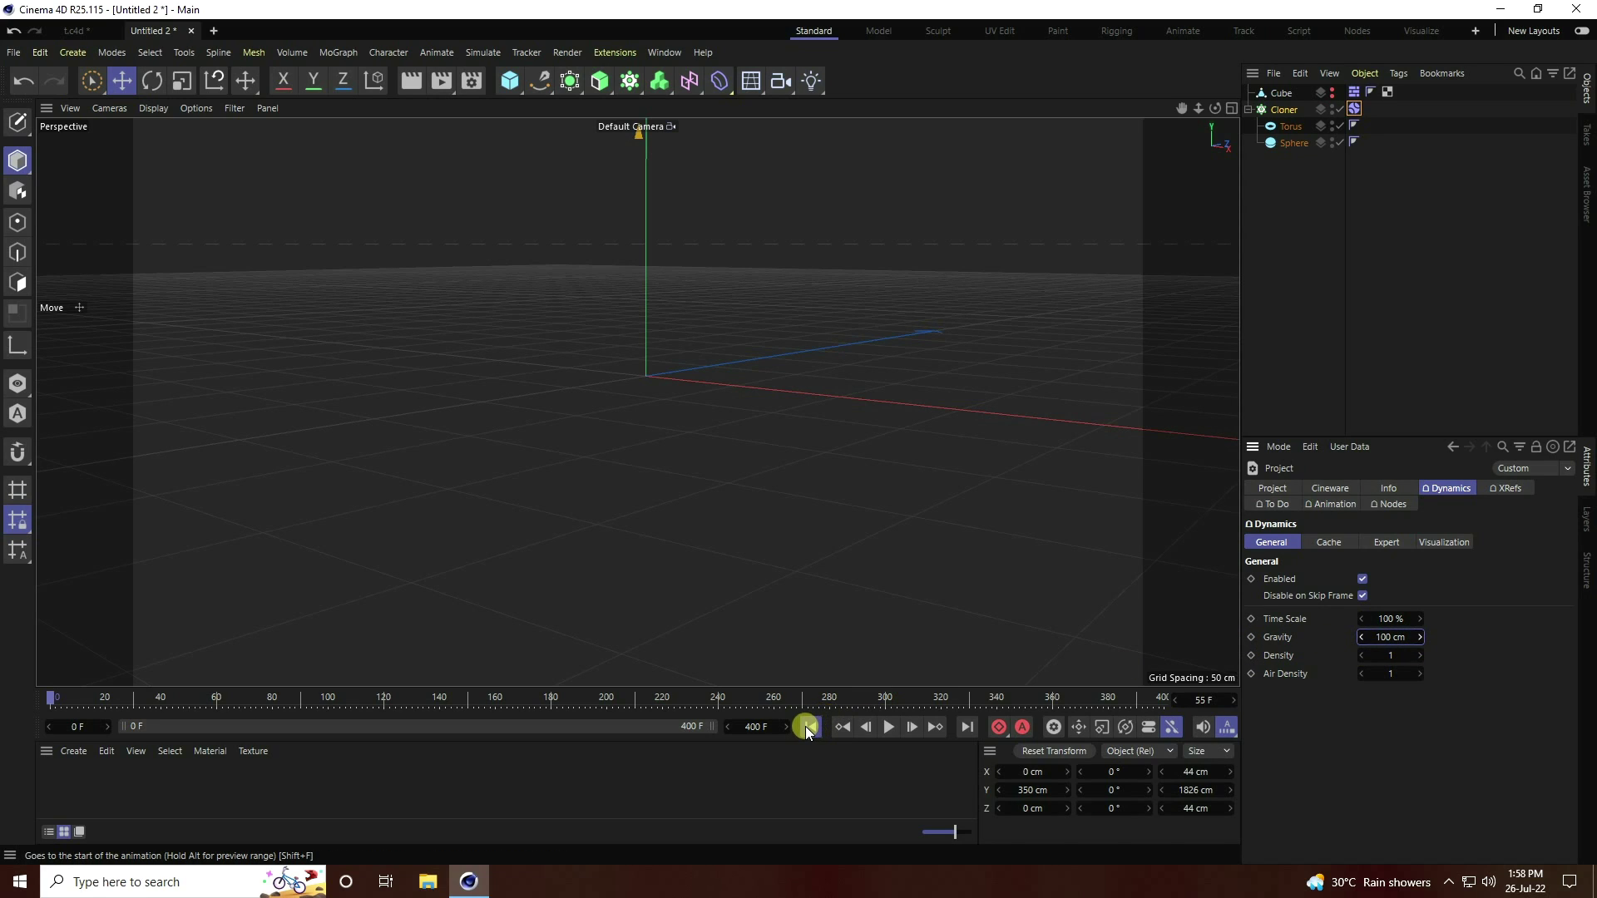
- Play the simulation so the soft spheres and tori fall and settle into a heap
left_click(890, 727)
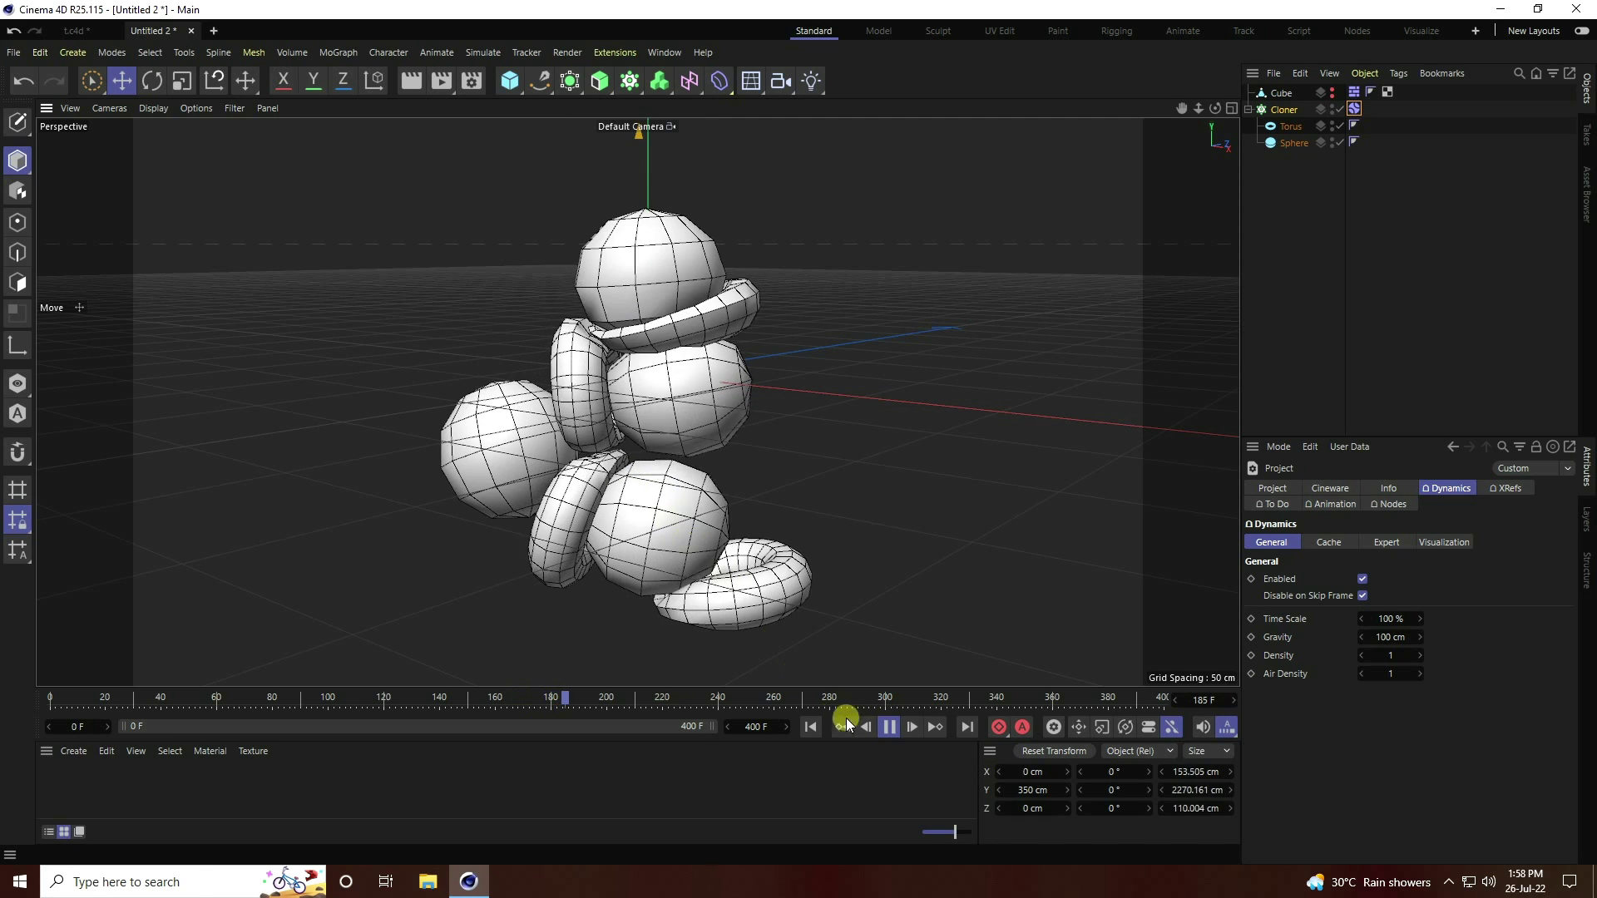
- Stop playback, rewind, and set the Dynamics Body tag's Soft Body to Off
left_click(888, 728)
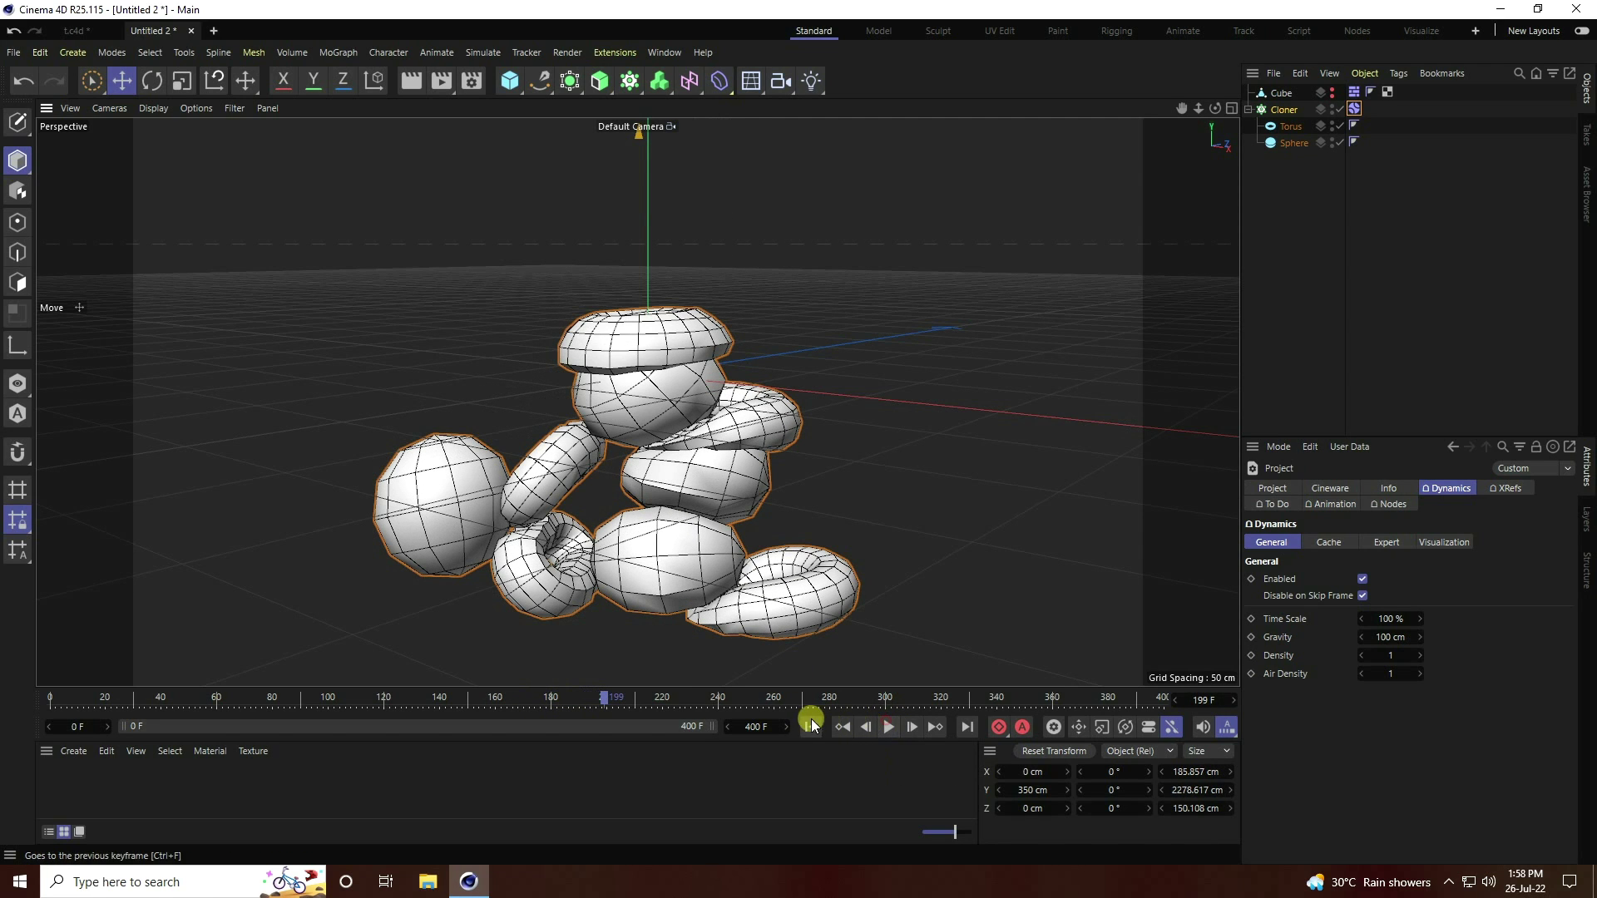
left_click(811, 727)
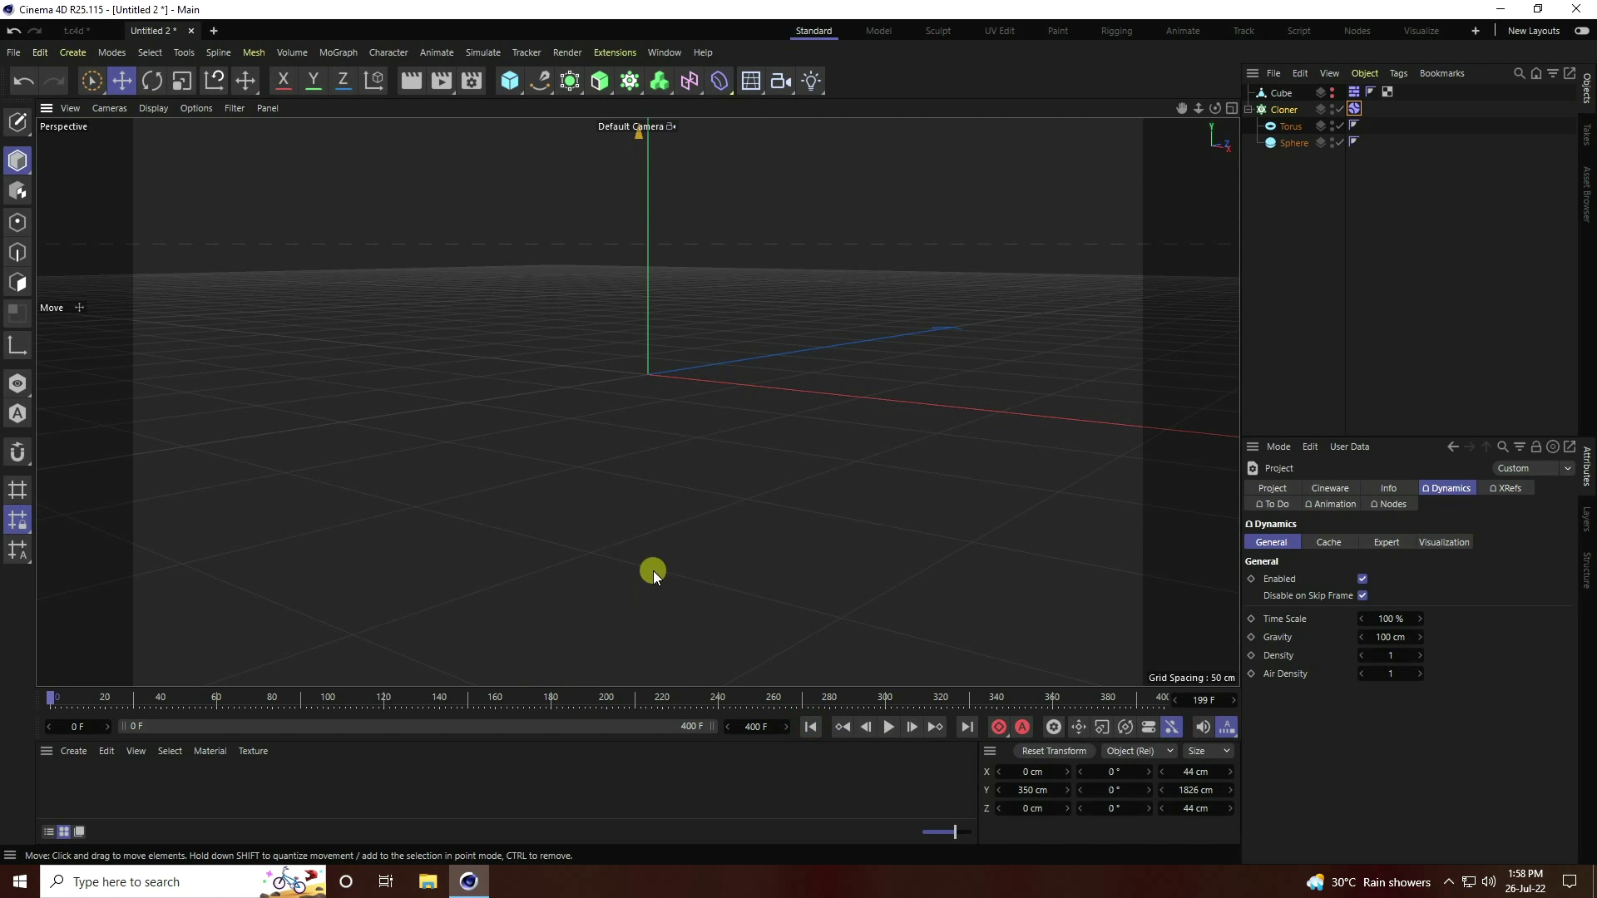
left_click(1354, 109)
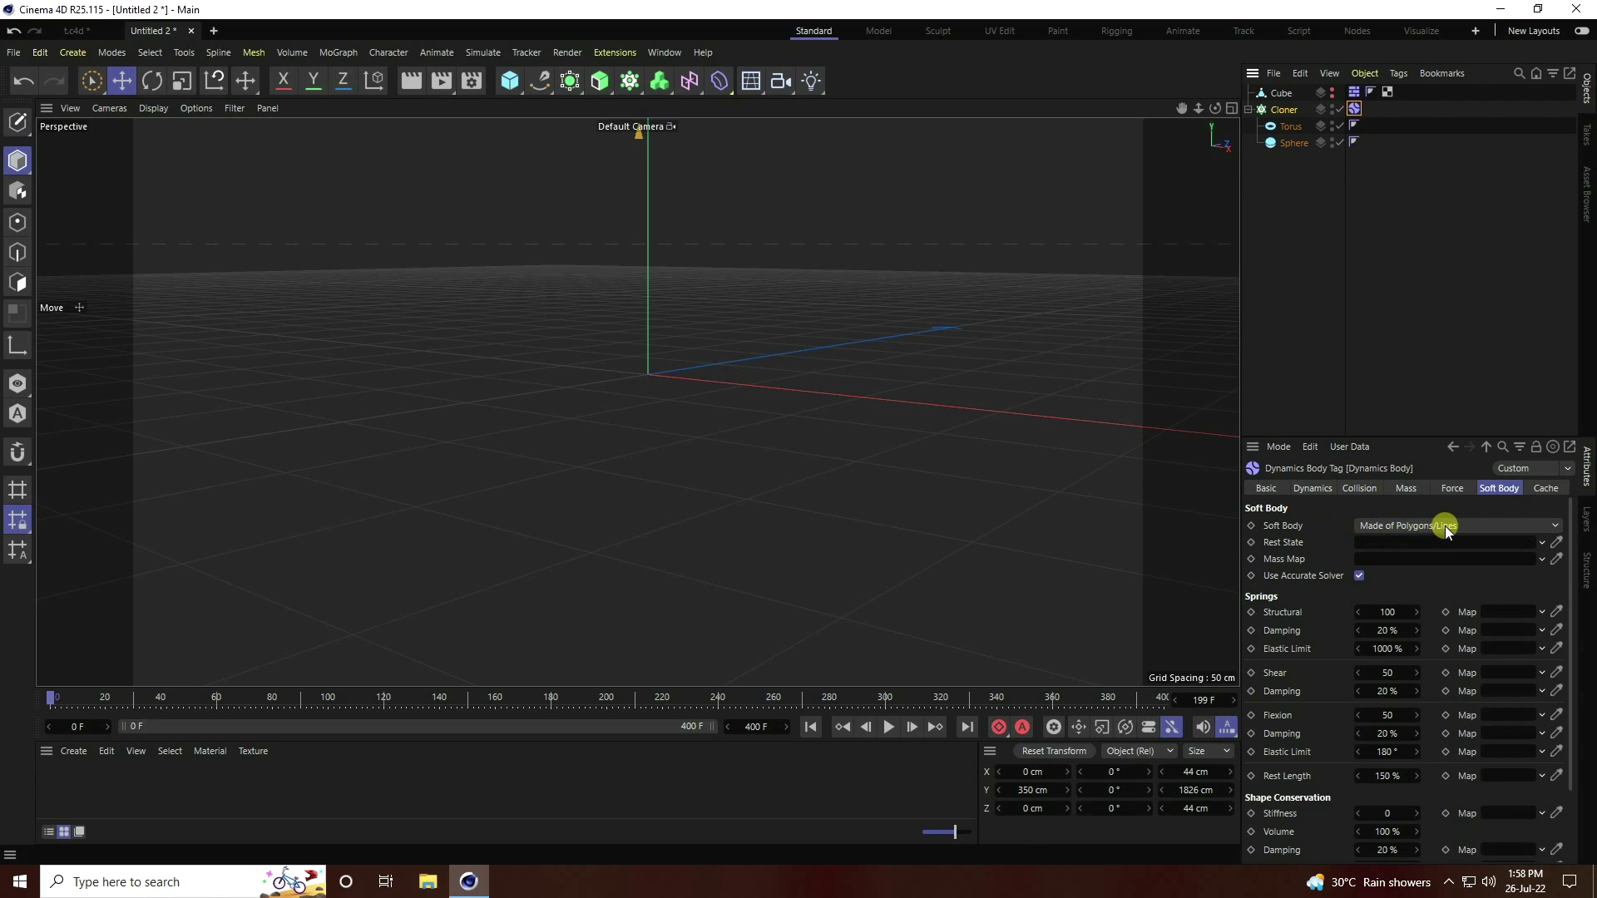
left_click(1387, 527)
left_click(1388, 544)
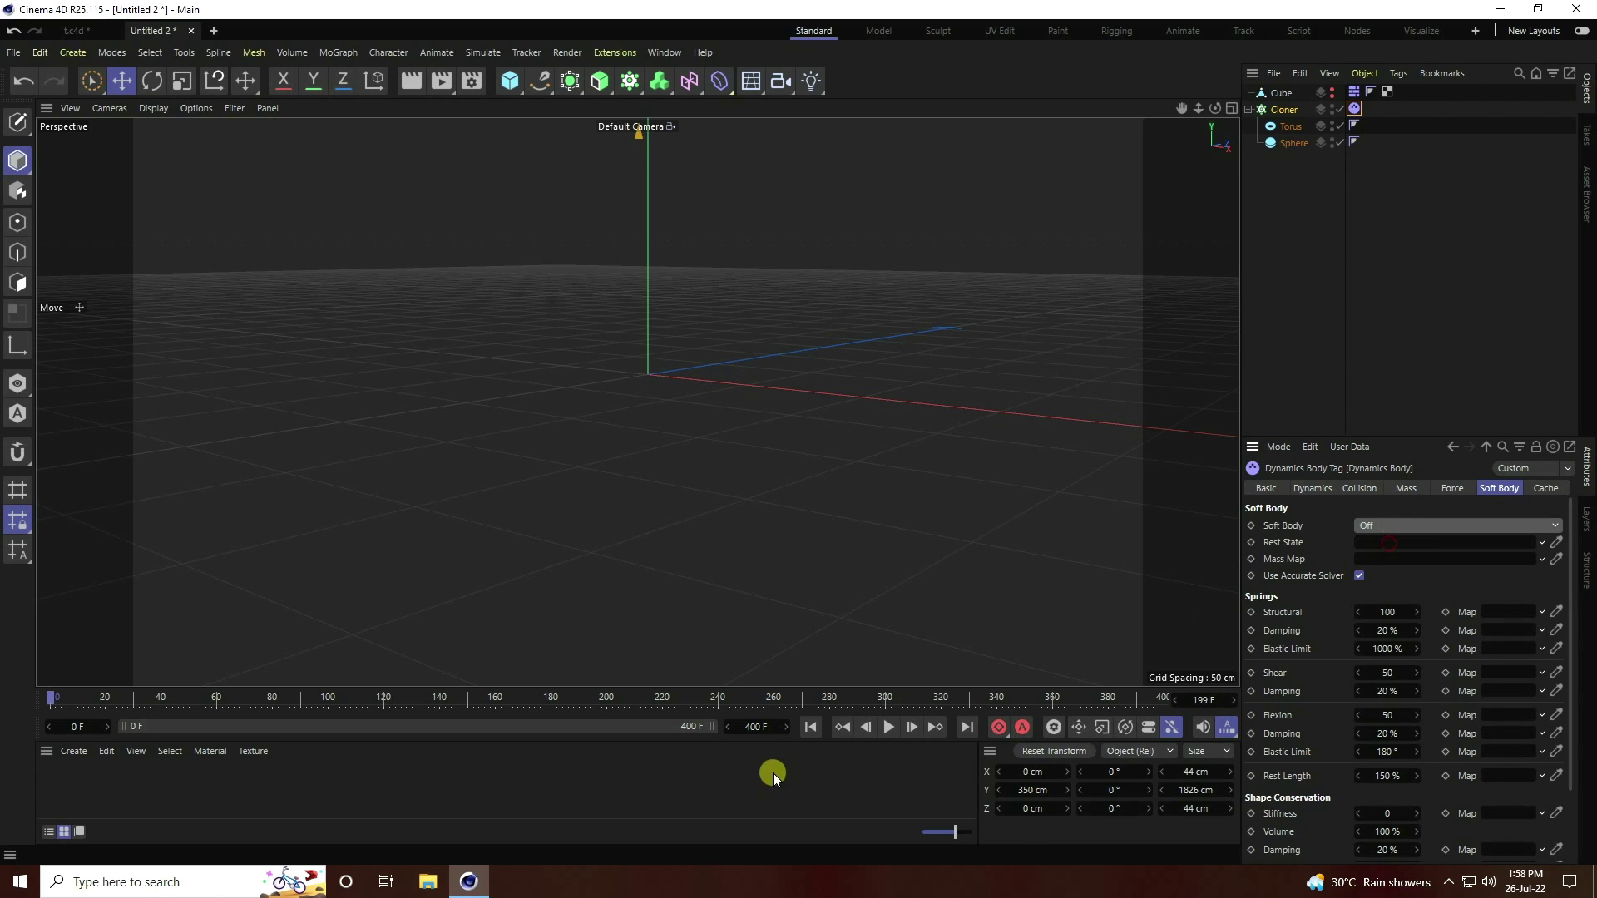
- Play the simulation to watch the clones fall as rigid shapes, then rewind to frame 0
left_click(891, 727)
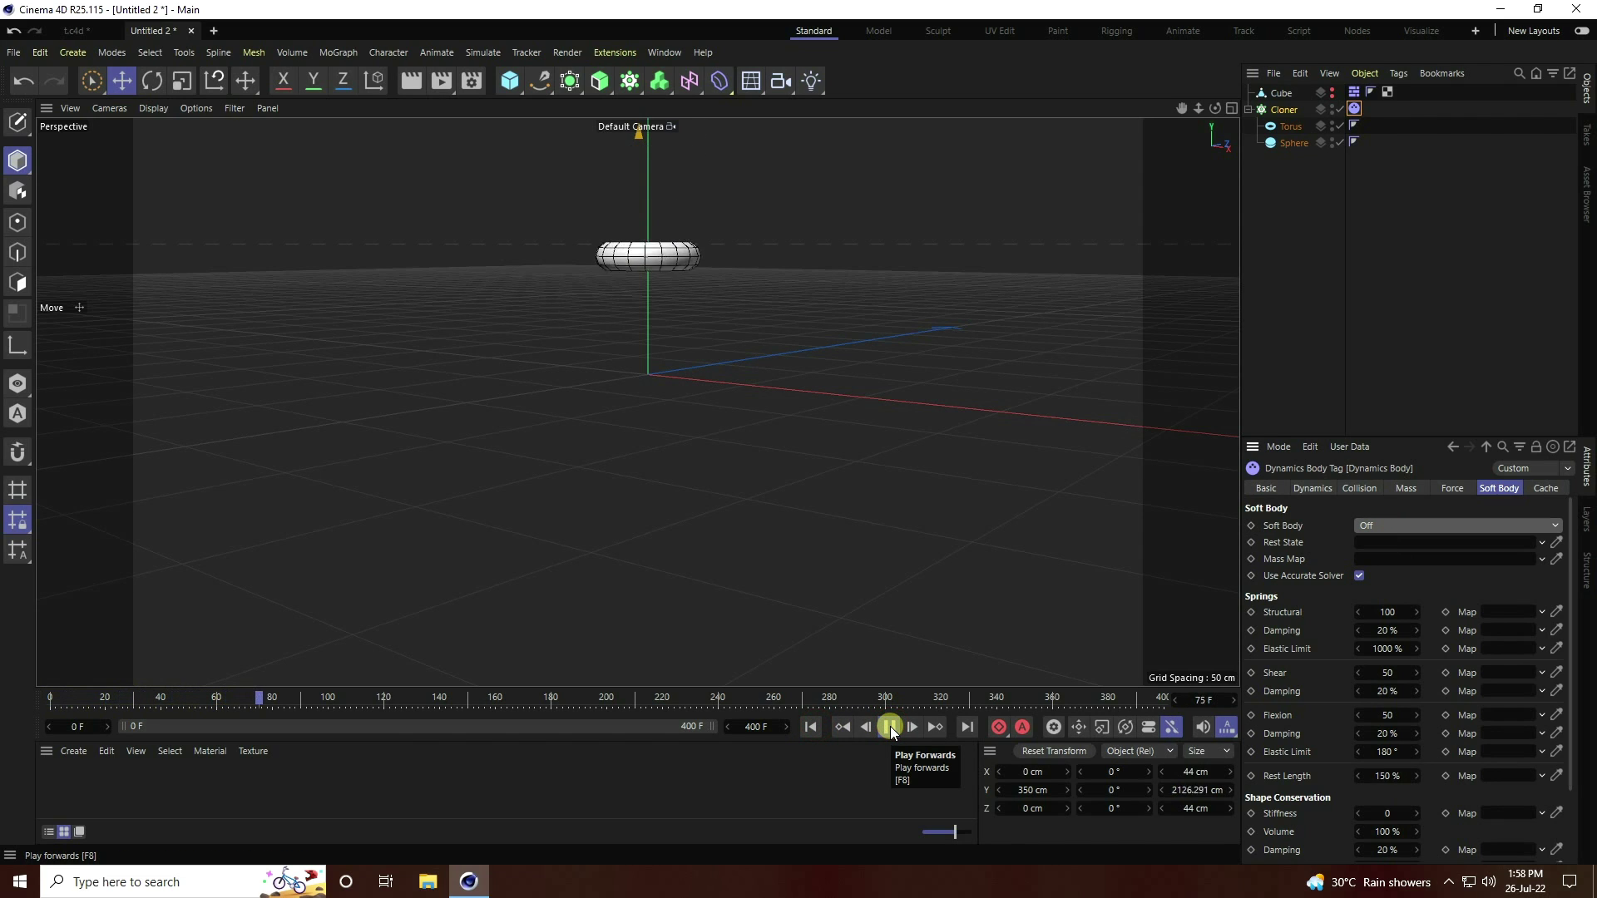
scroll(645, 605, "up", 2)
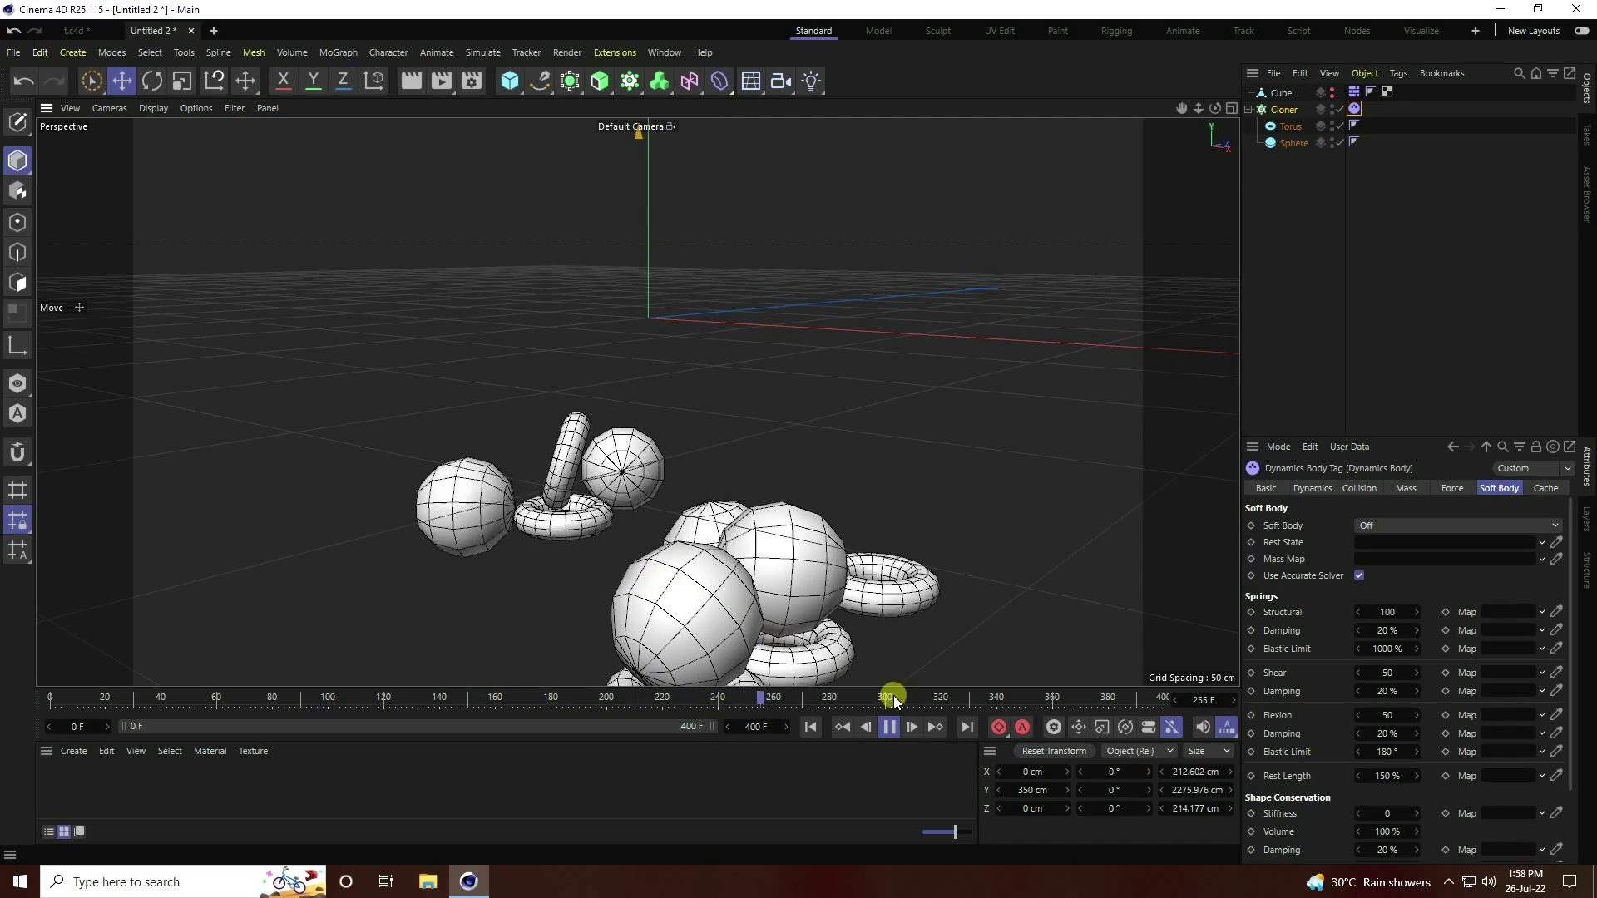
left_click(888, 726)
left_click(811, 727)
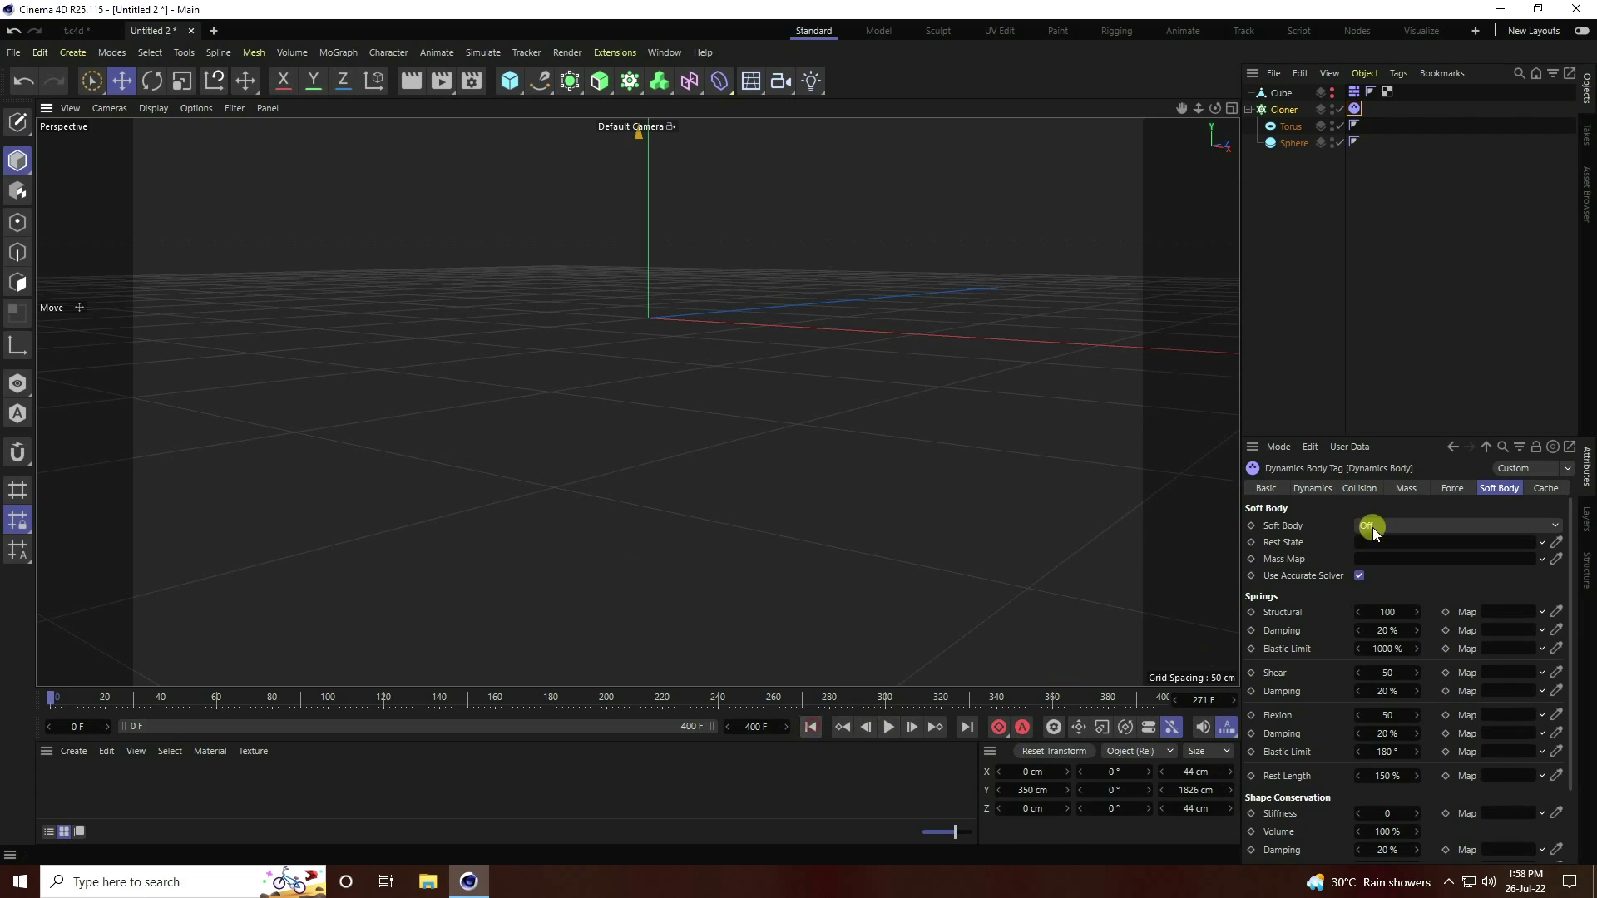
- Keyframe Soft Body Off at frame 0 and Made of Polygons/Lines at frame 41
left_click(1251, 525)
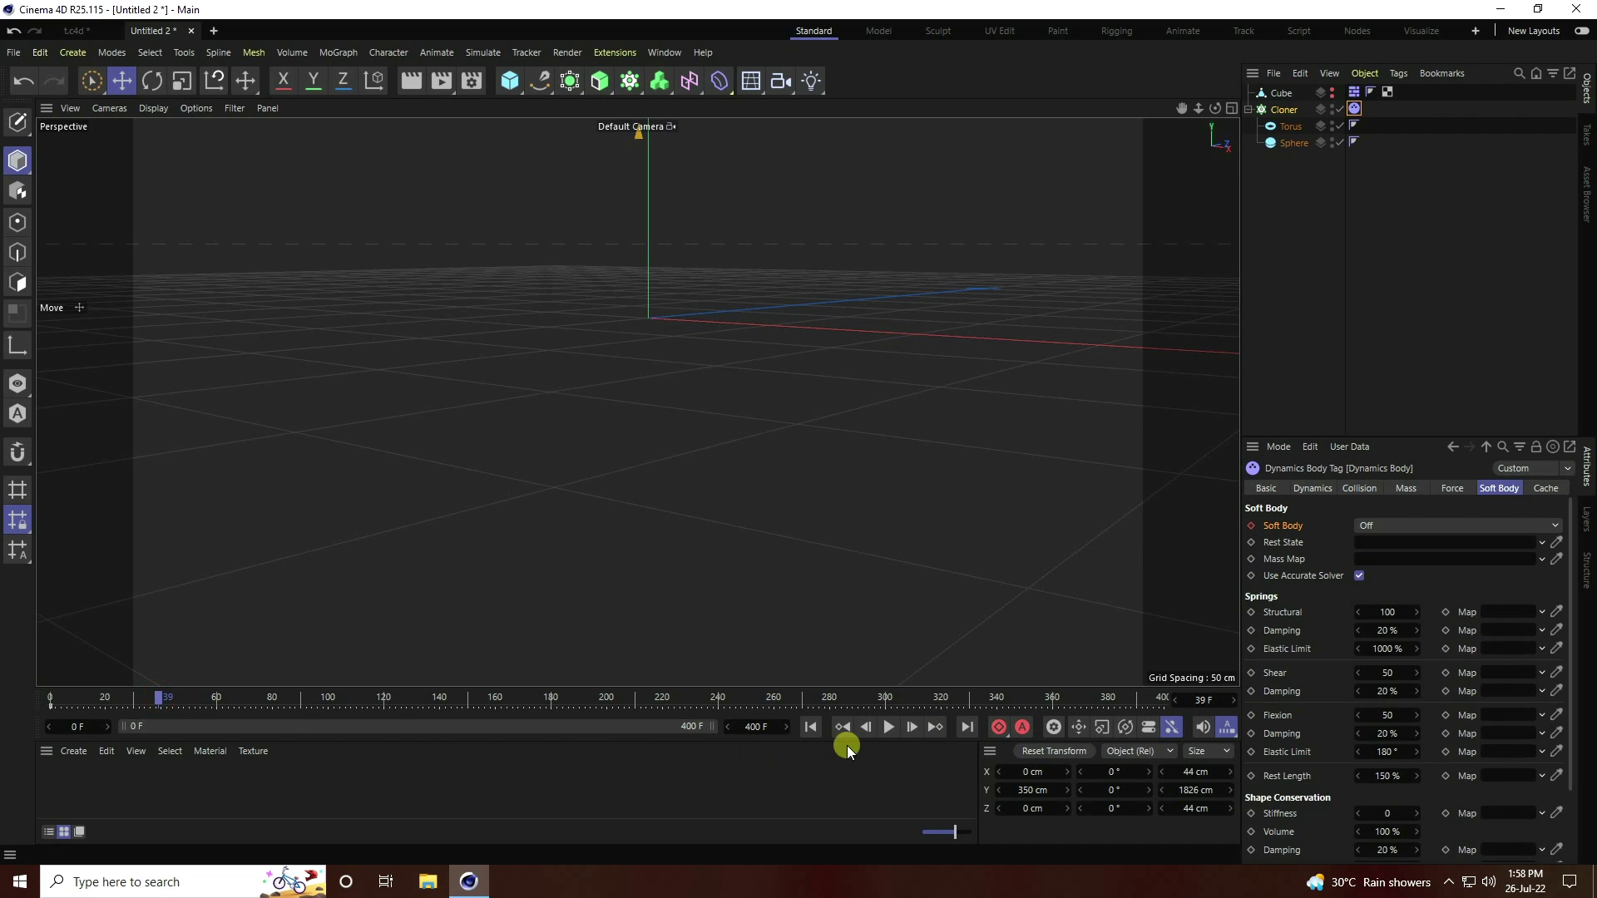
left_click(912, 727)
left_click(1253, 526)
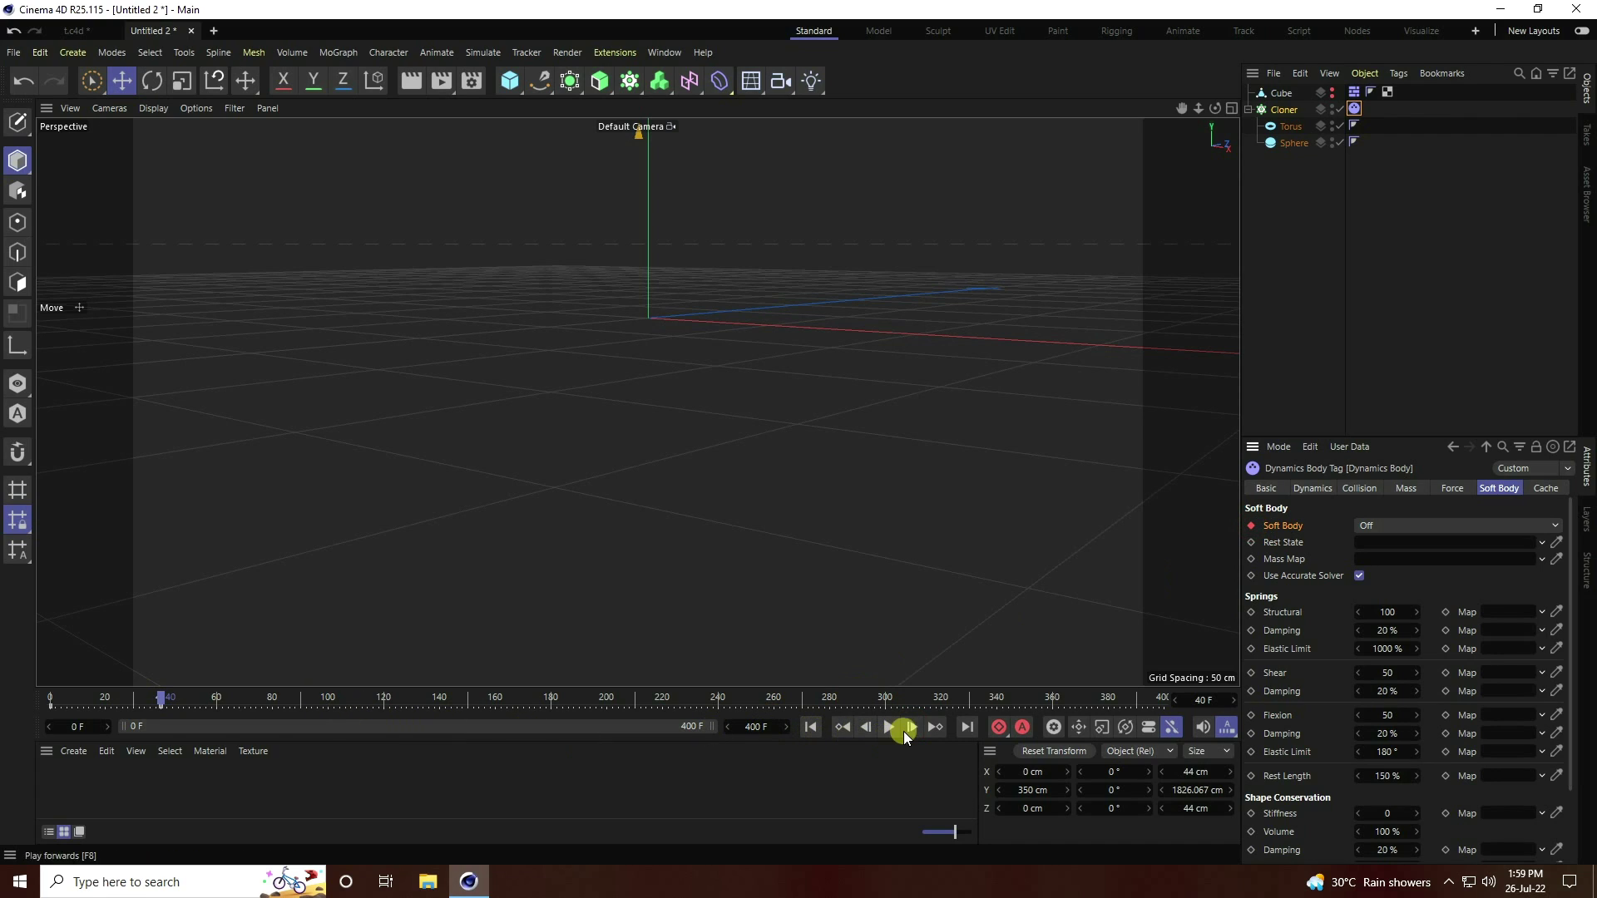
left_click(915, 727)
left_click(1374, 524)
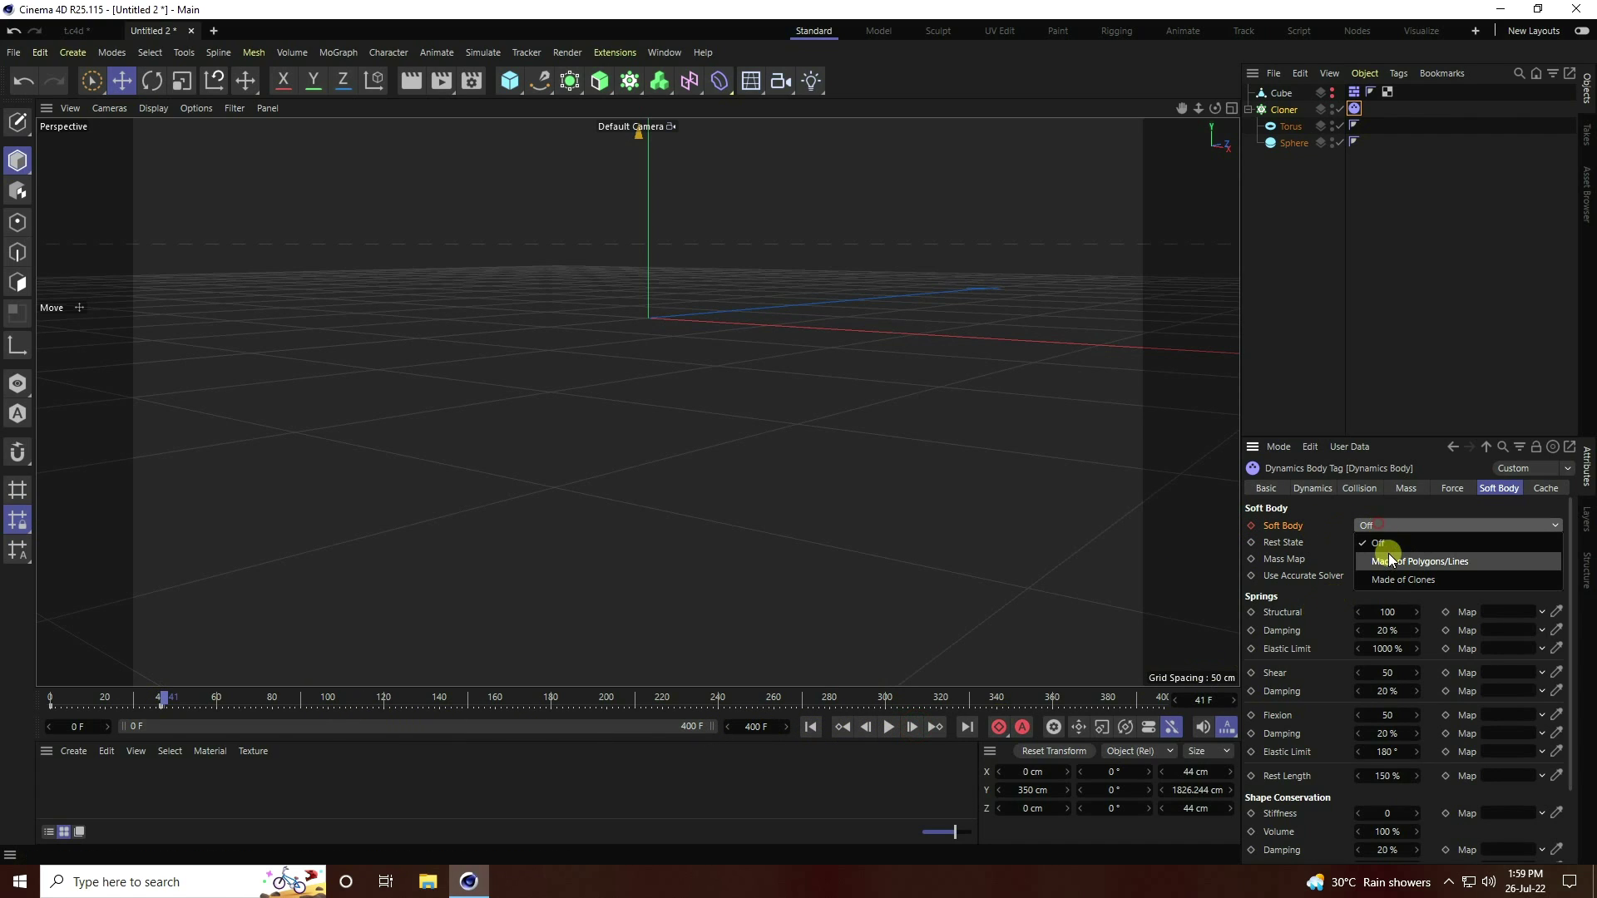
left_click(1376, 562)
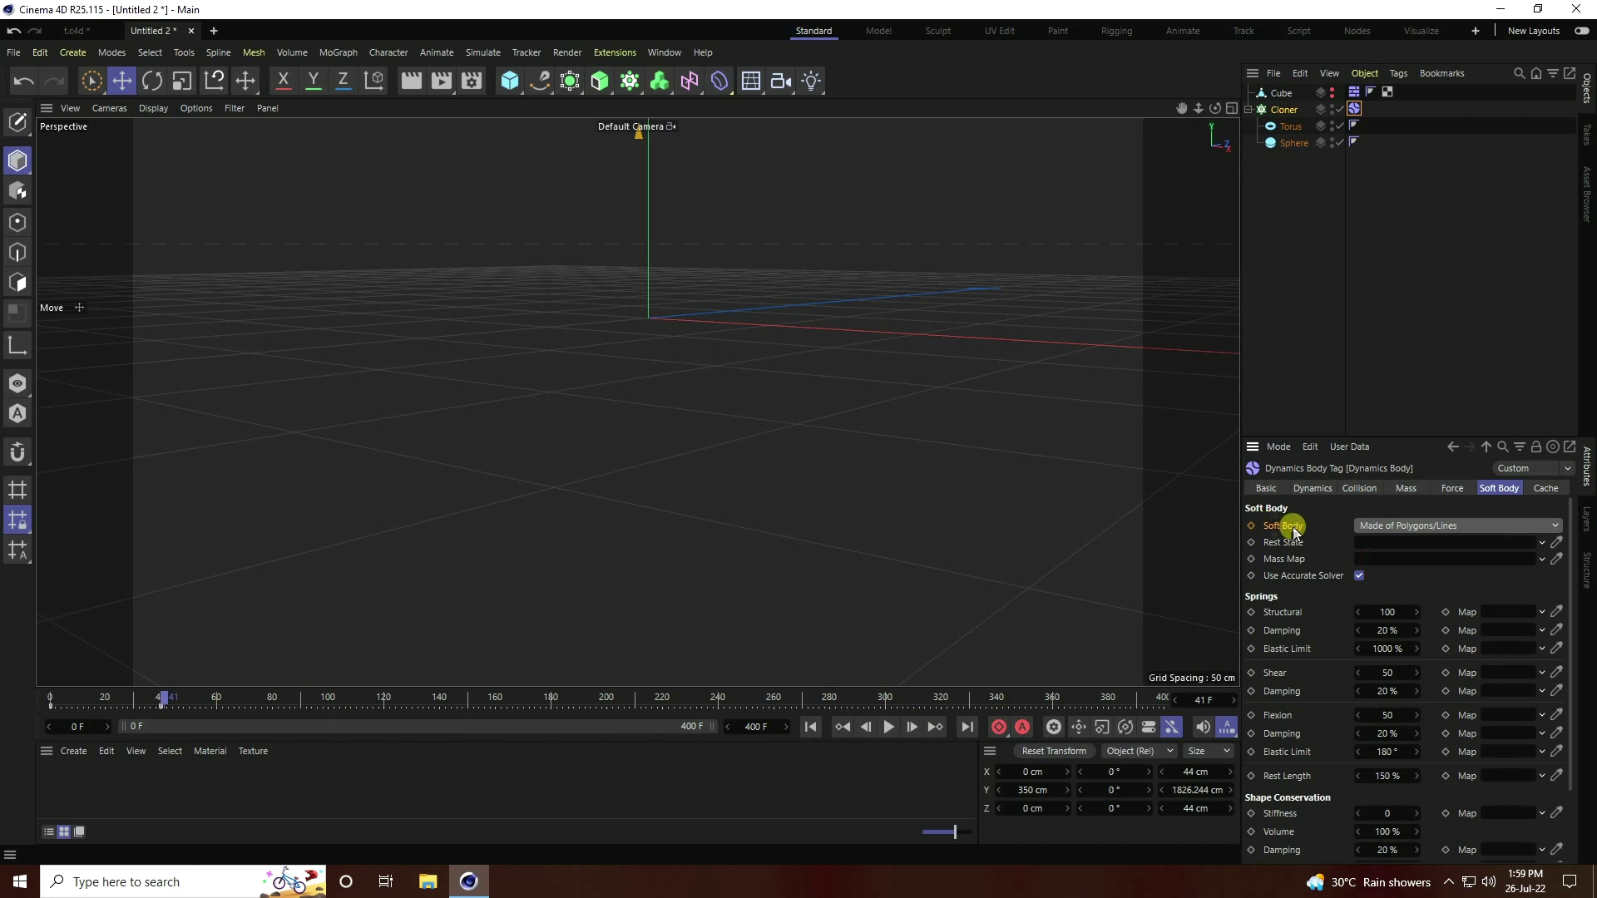
left_click(1250, 524)
- Replay the simulation from the start and stop at frame 189 with the clones piled up
left_click(805, 729)
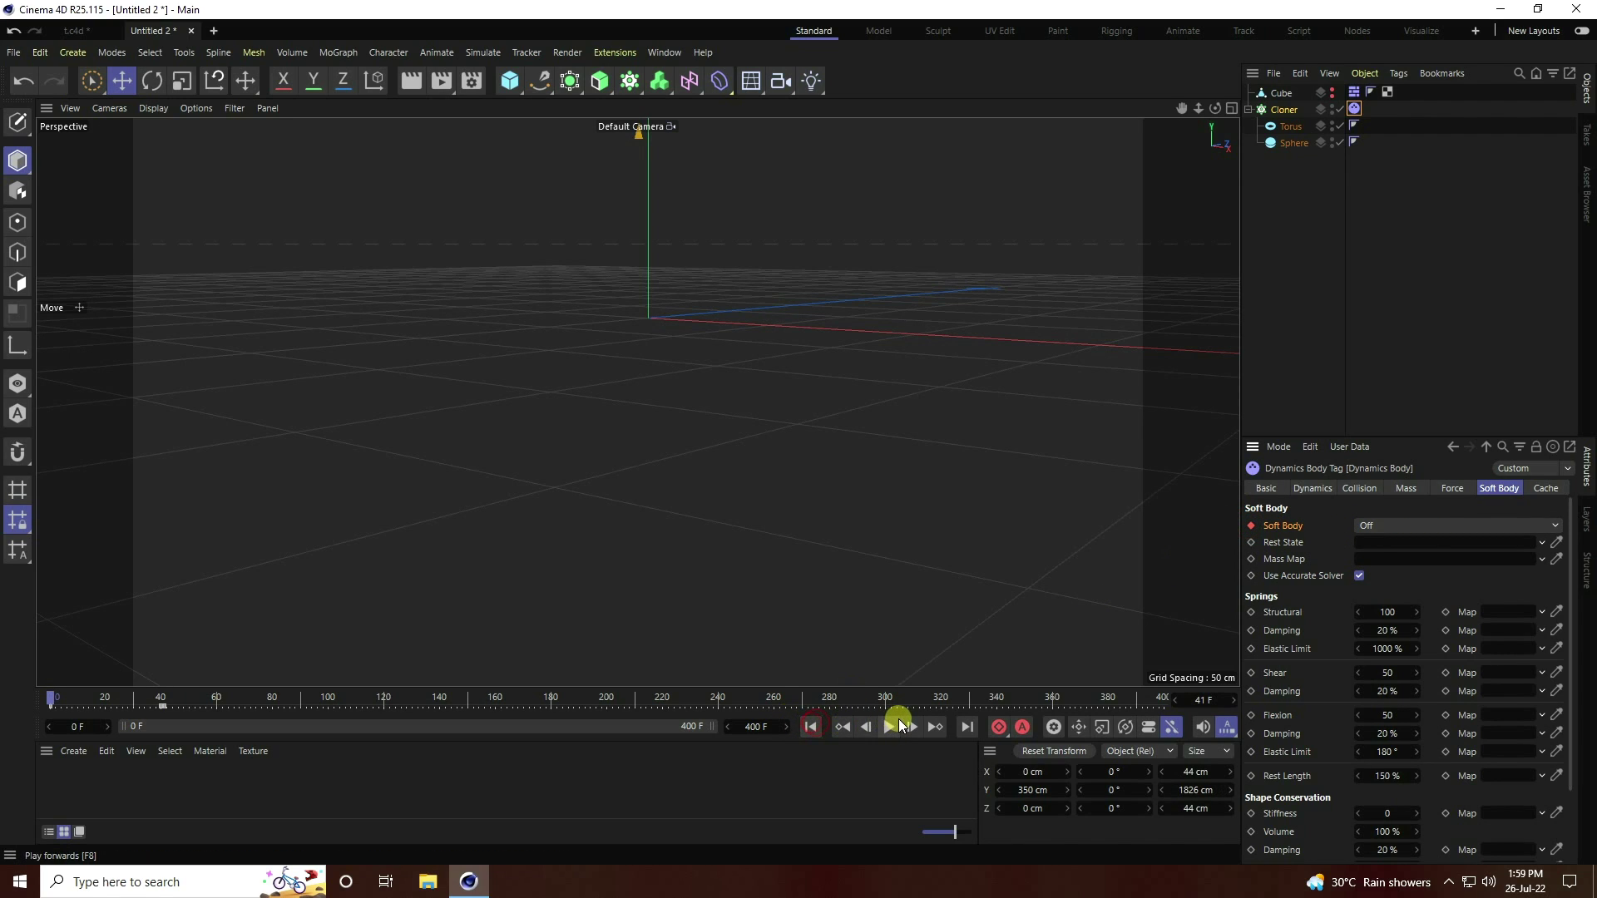
left_click(887, 720)
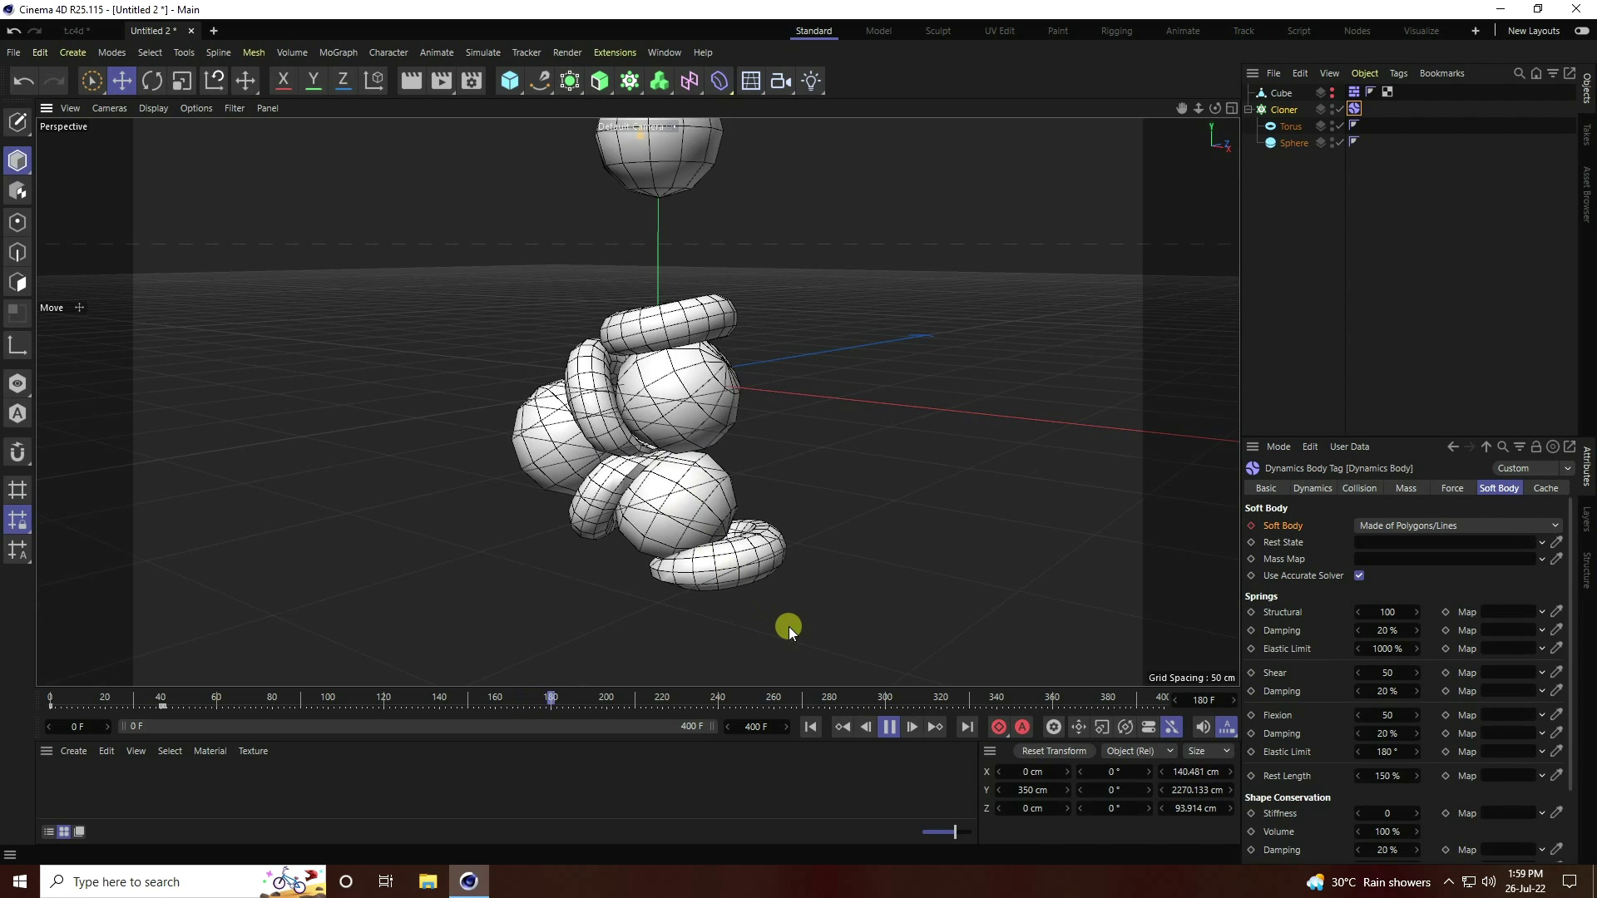
left_click(889, 727)
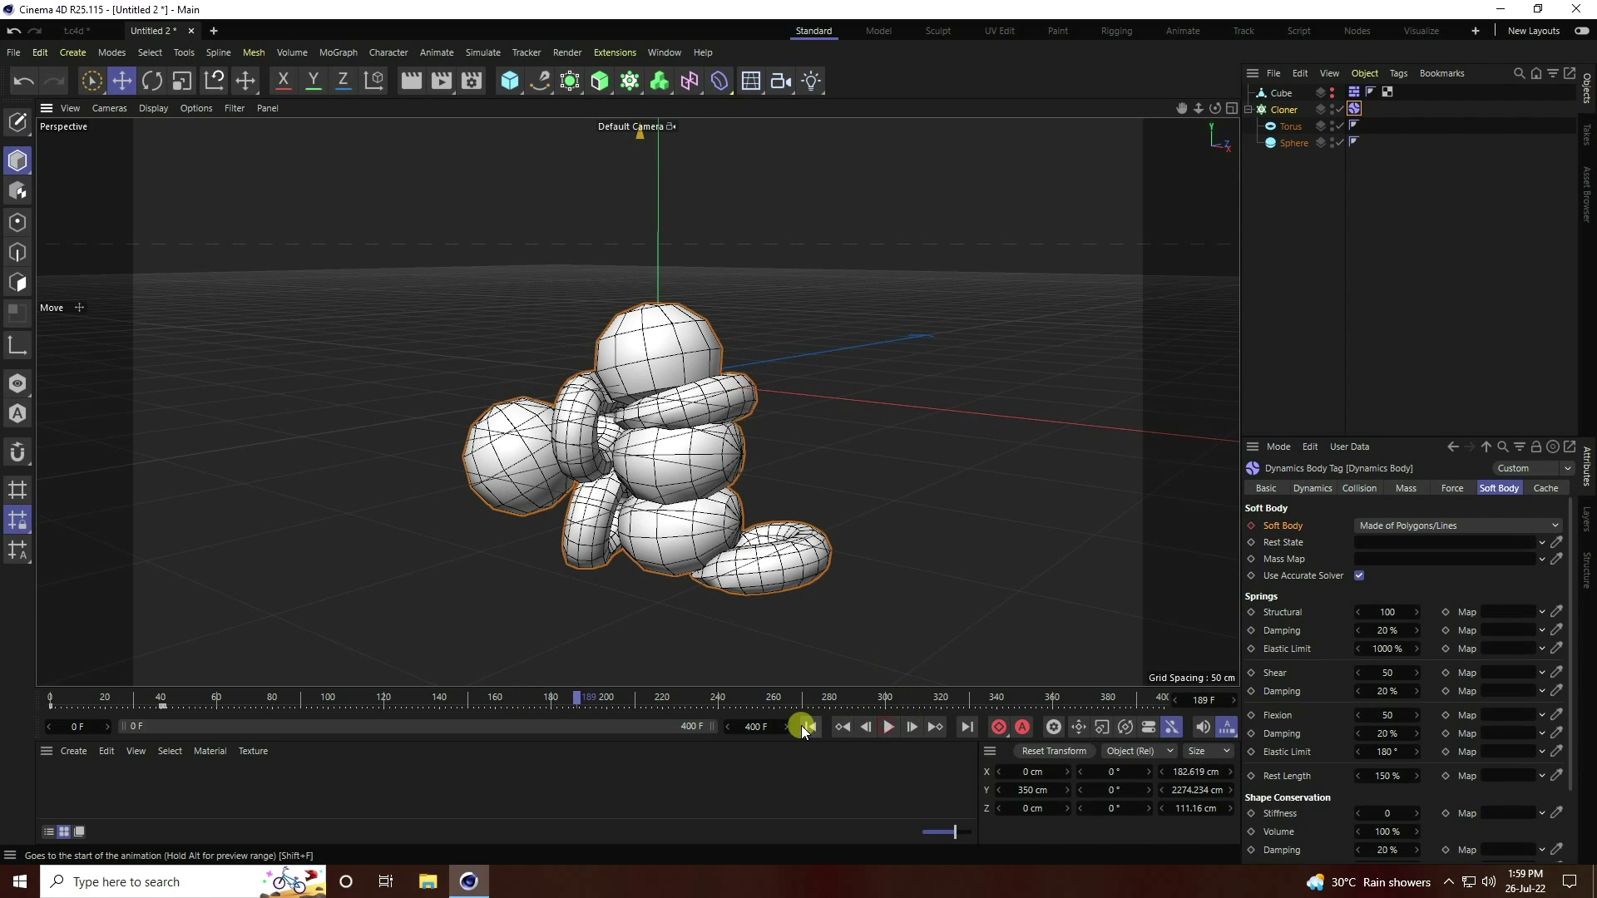
- Add a Subdivision Surface and nest the Cloner under it
left_click(570, 81)
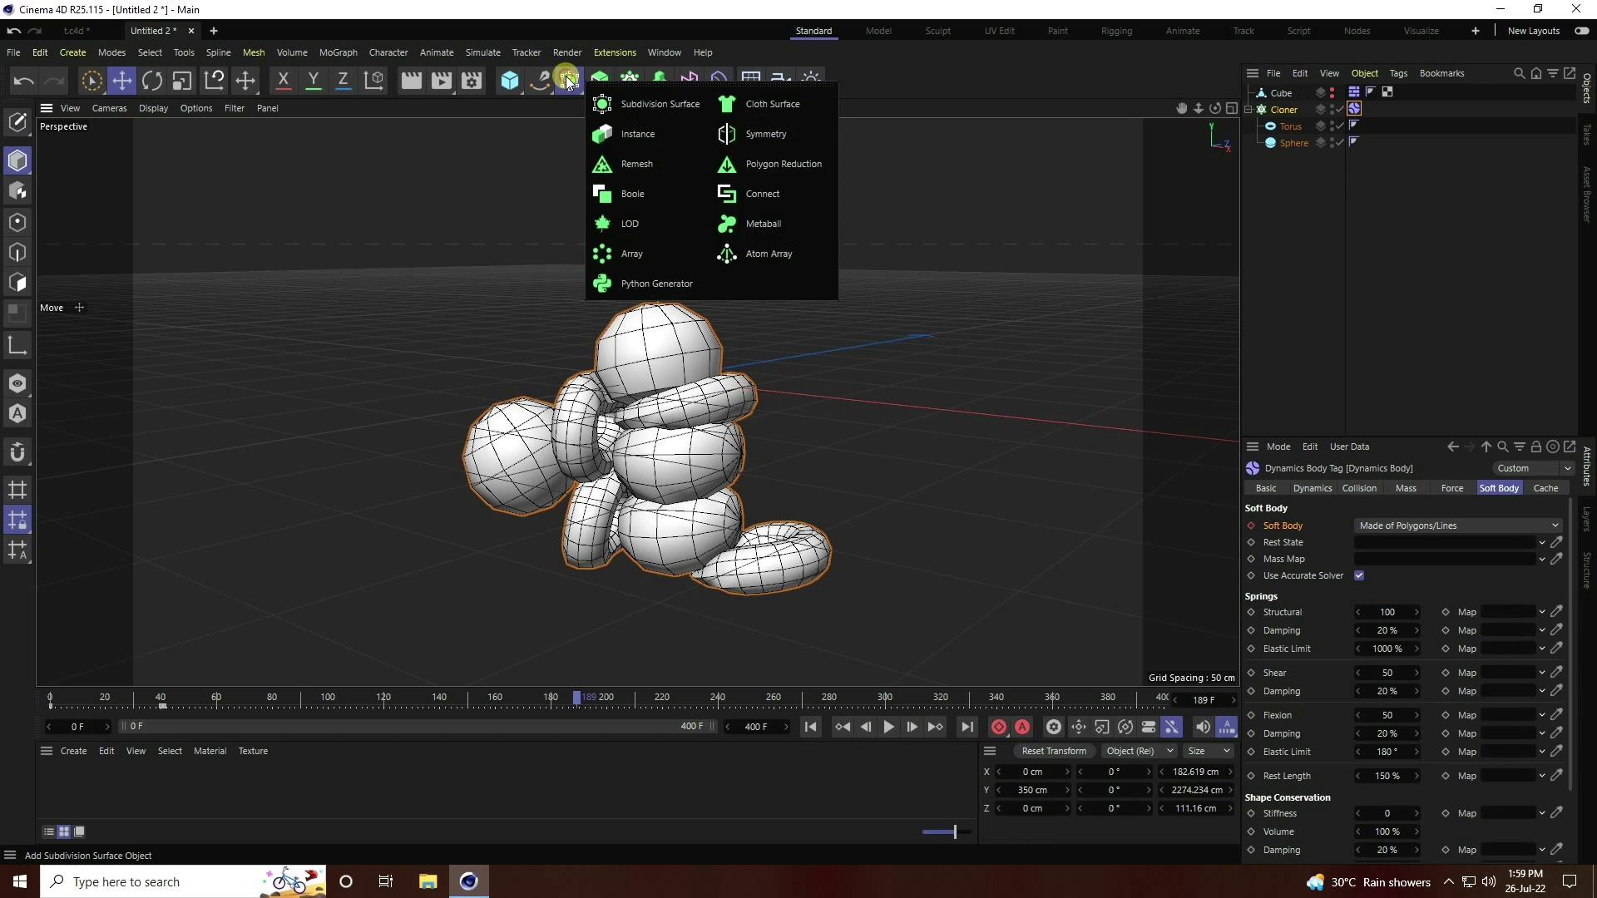
left_click(646, 109)
left_click_drag(1291, 97, 1286, 110)
left_click(1293, 127)
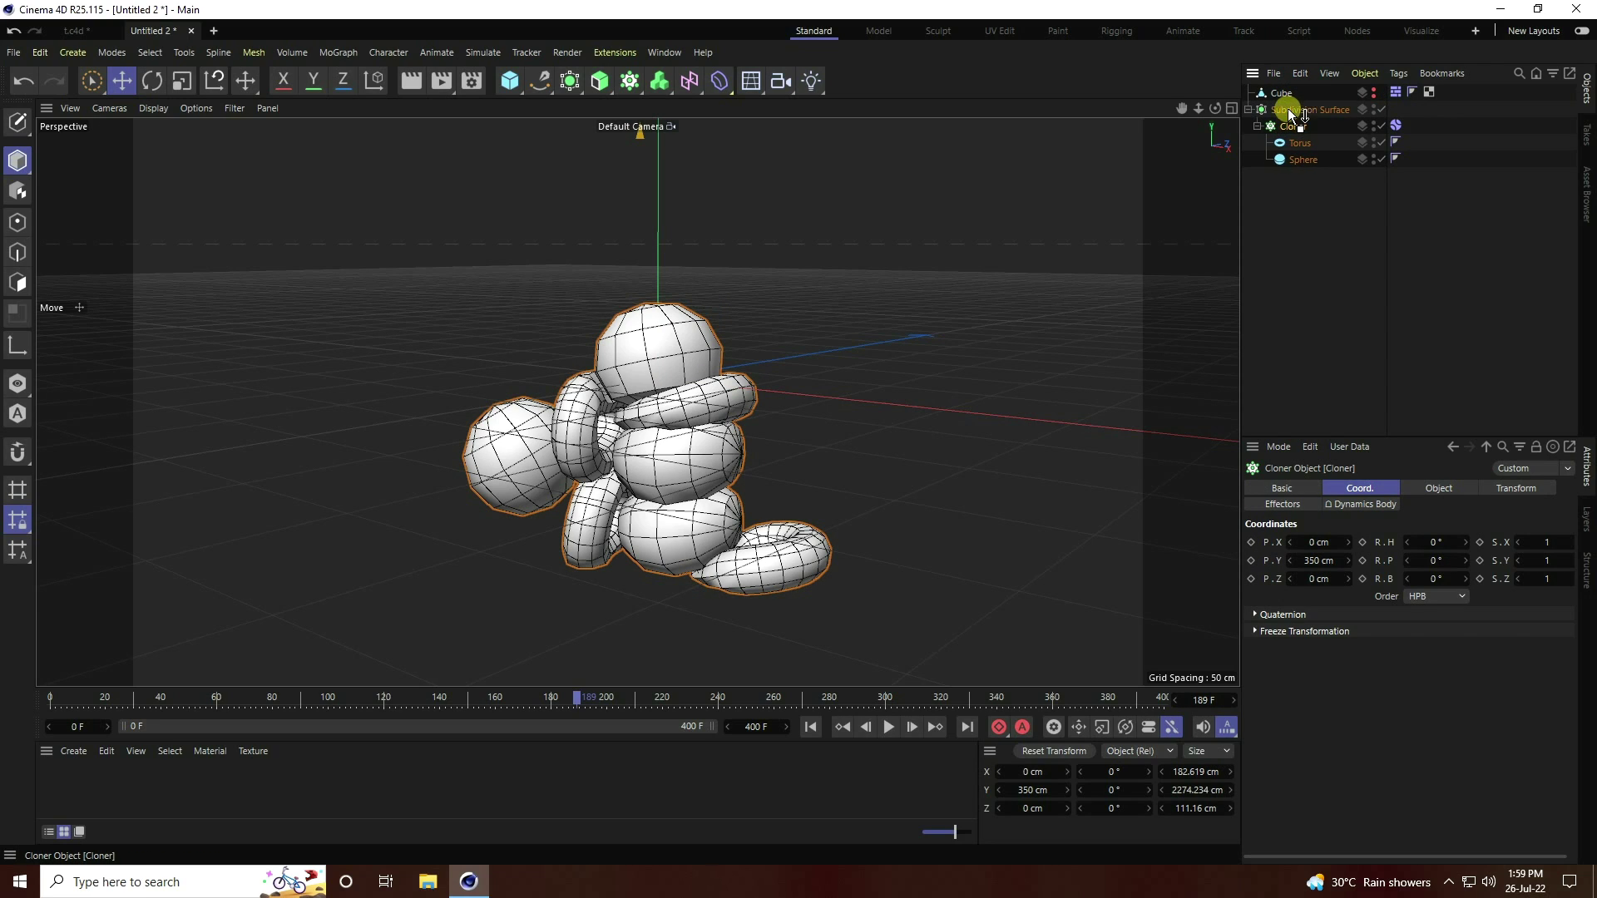
- Play the smoothed simulation from the start to frame 185, then rewind to frame 0
left_click(811, 727)
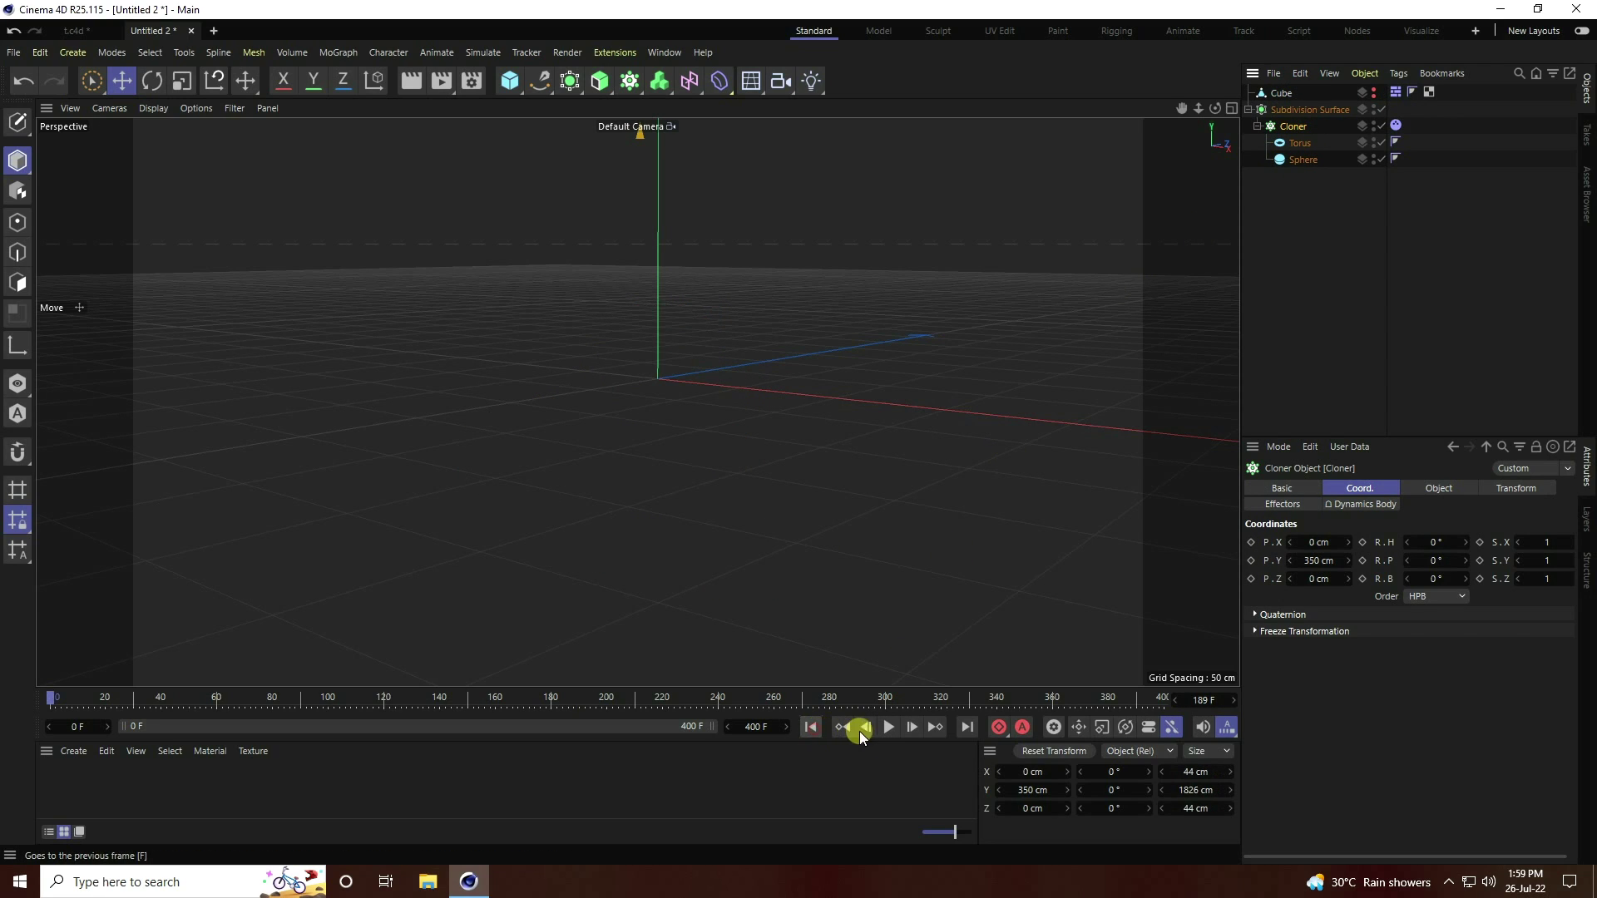
left_click(890, 726)
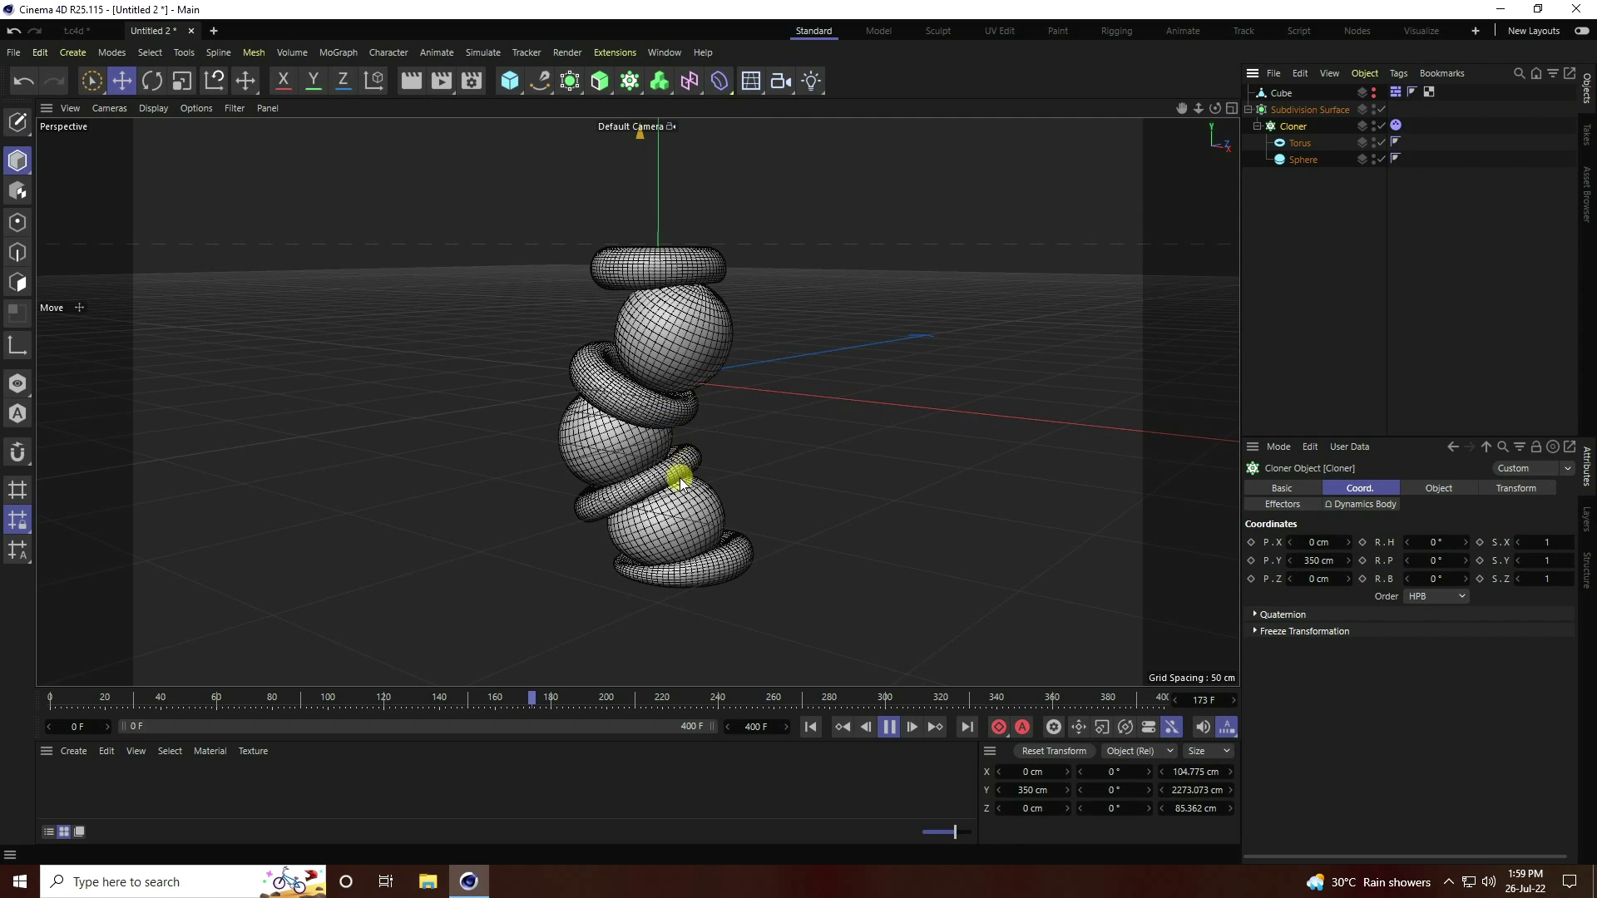
left_click(888, 727)
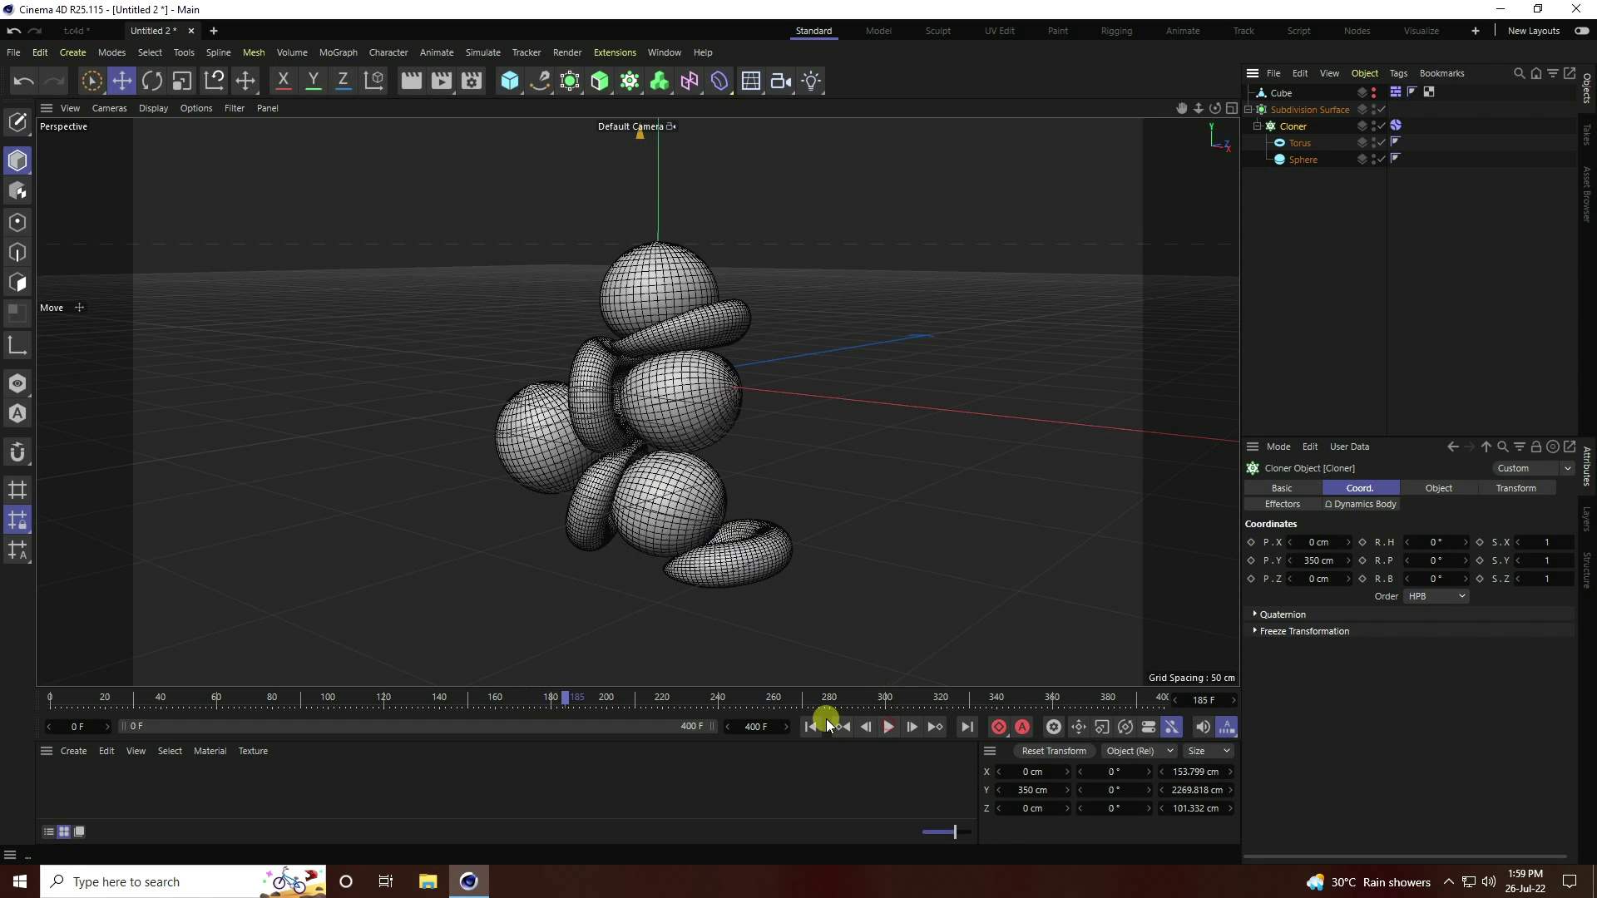
left_click(810, 726)
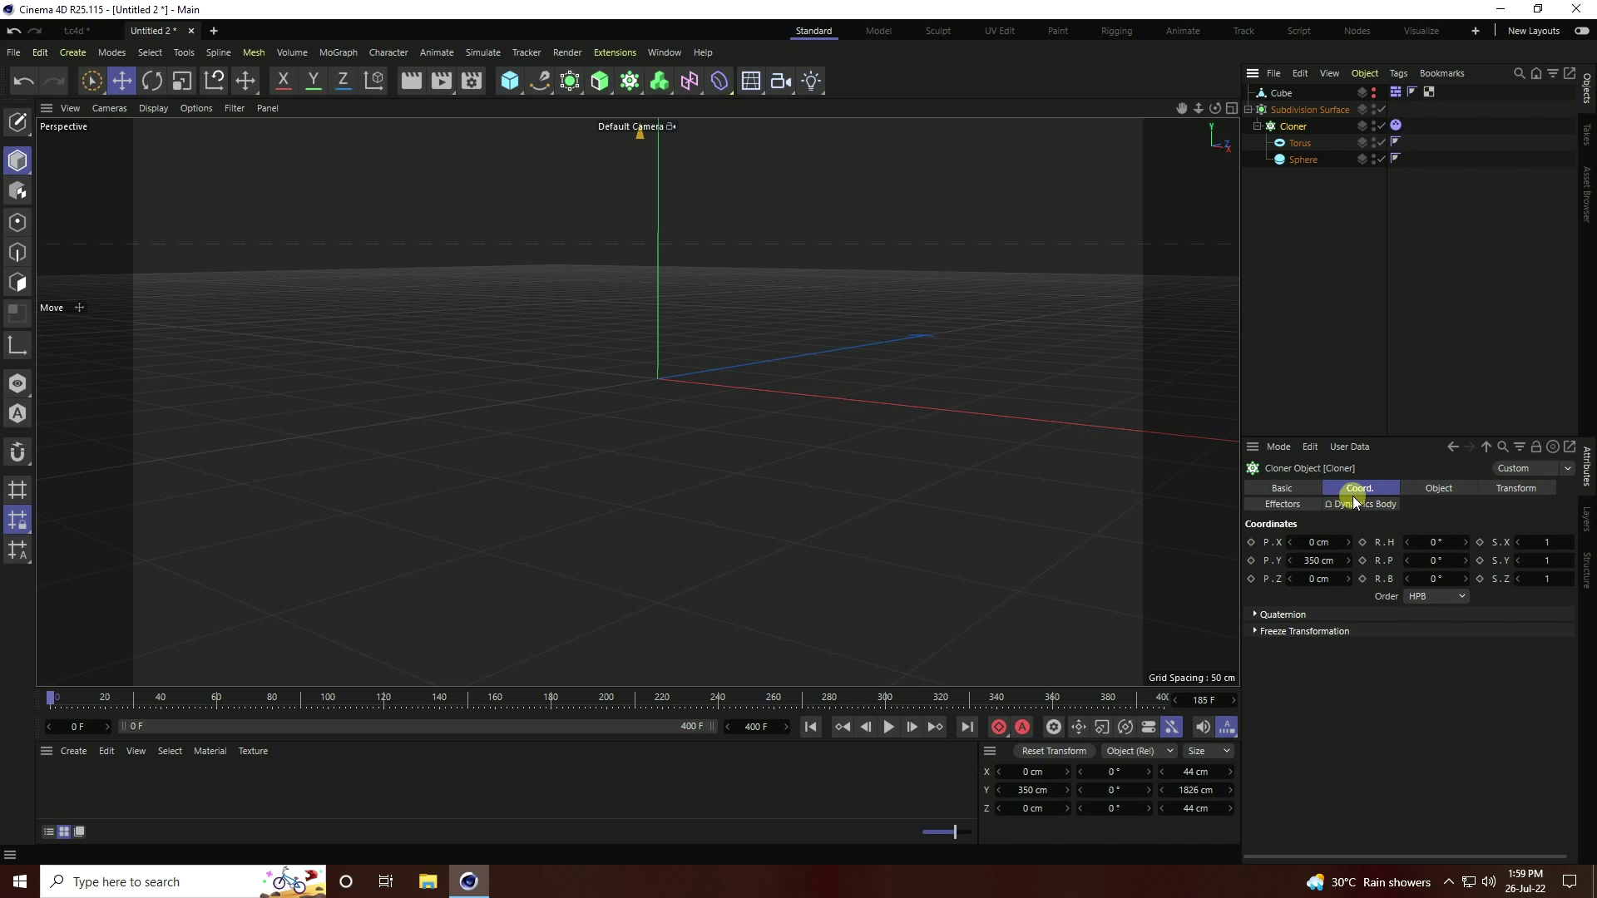
- Set the Cloner's vertical clone spacing P.Y to 200 and review its Coord. position settings
left_click(1439, 489)
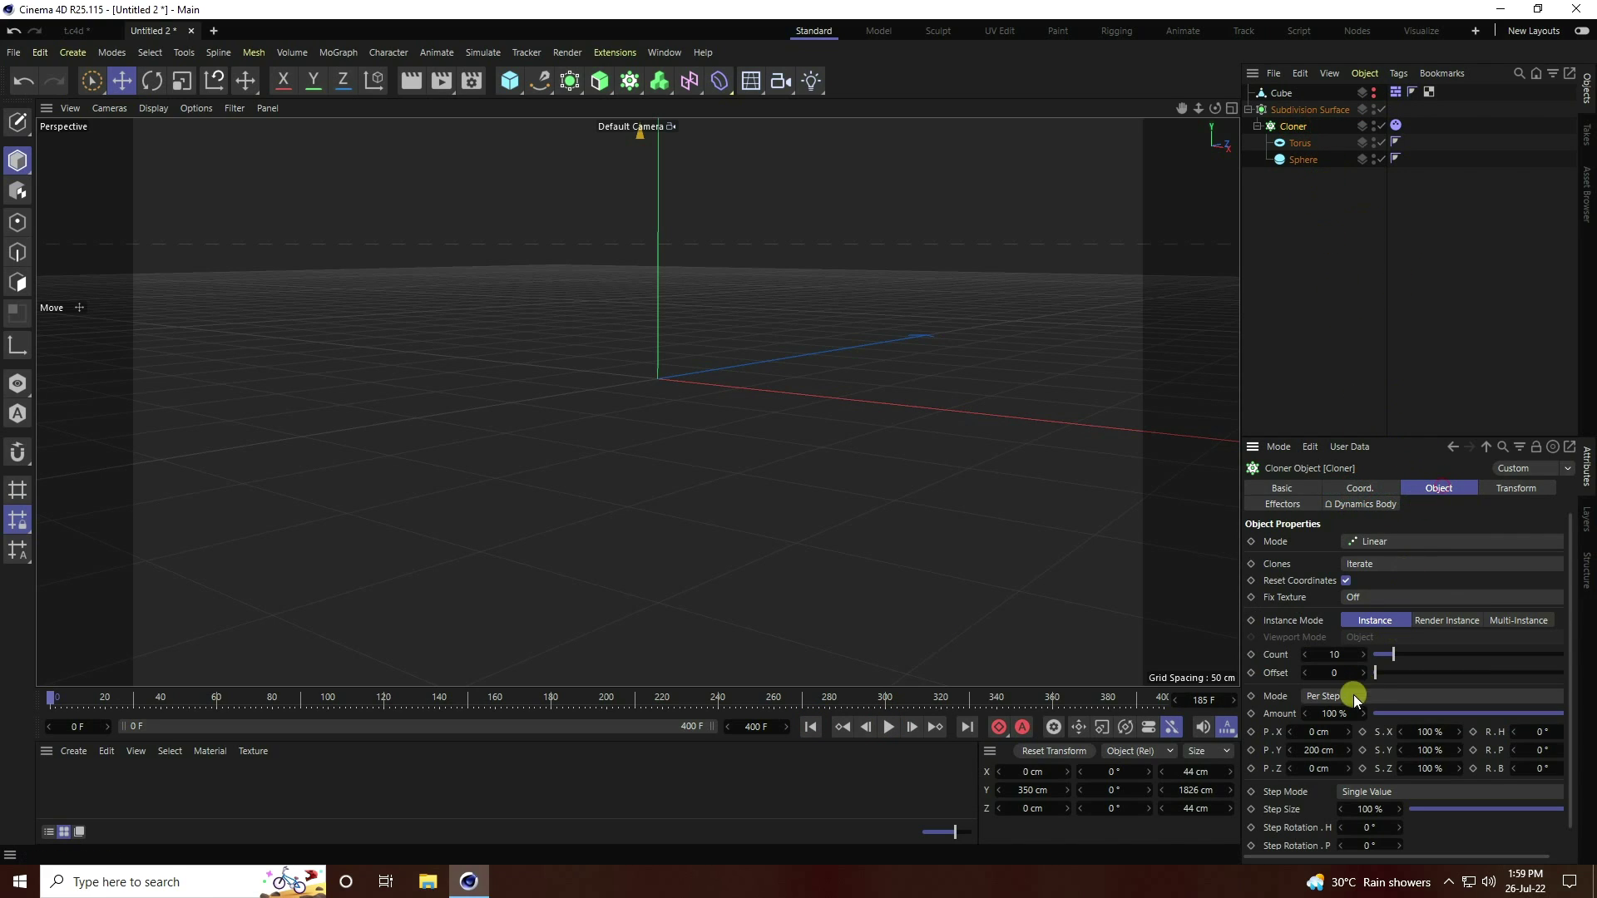
left_click(1313, 750)
type("200")
key("Return")
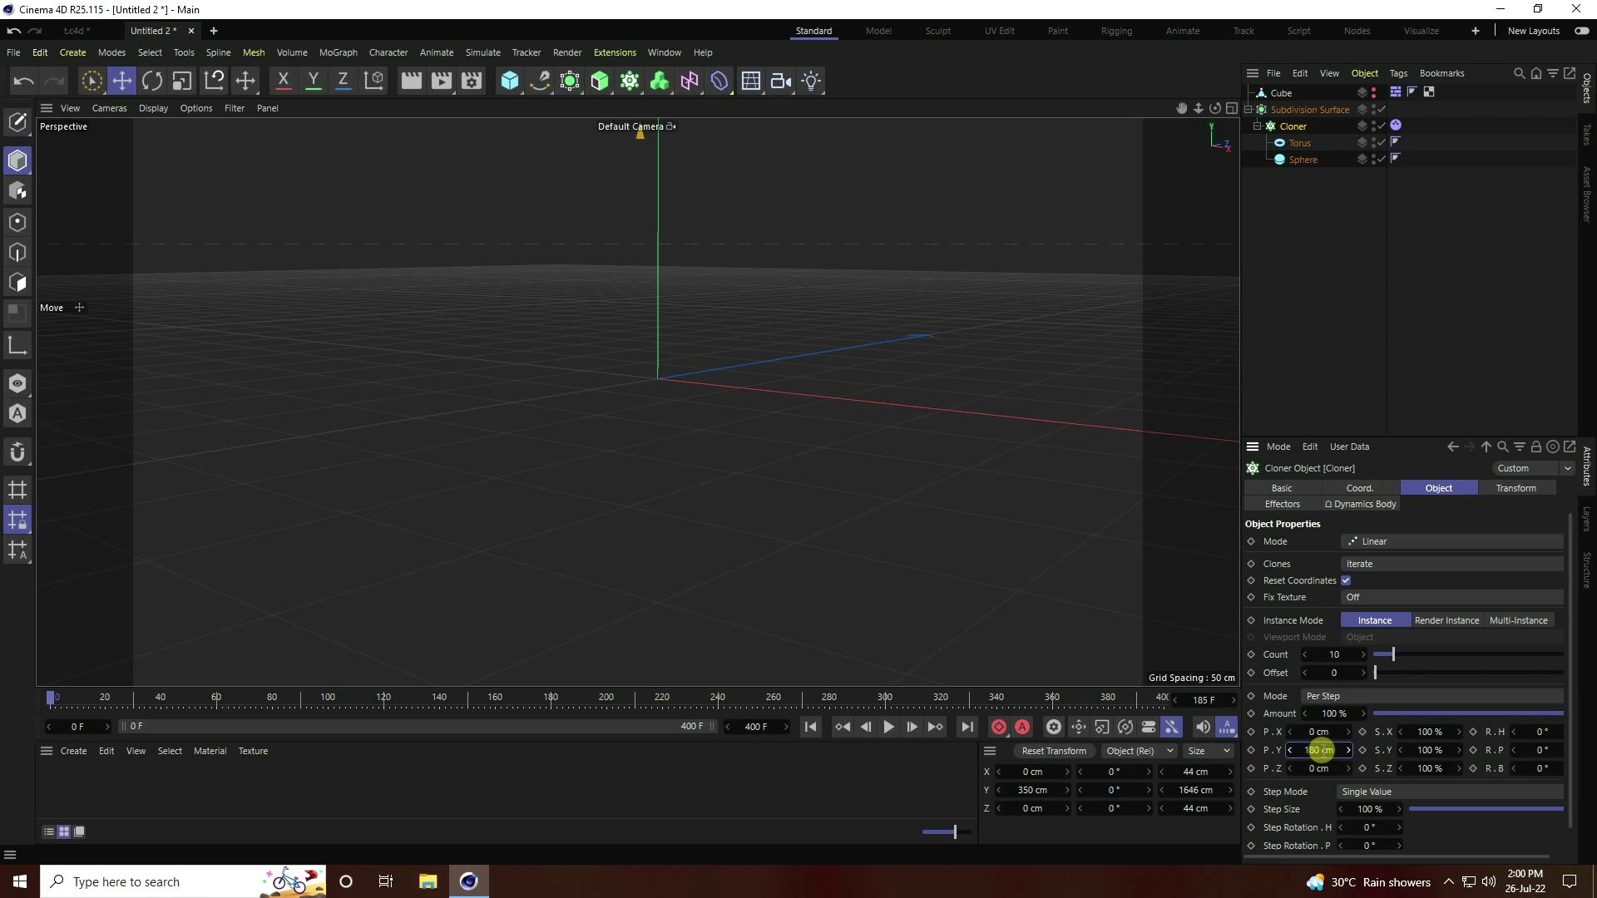
left_click(1368, 487)
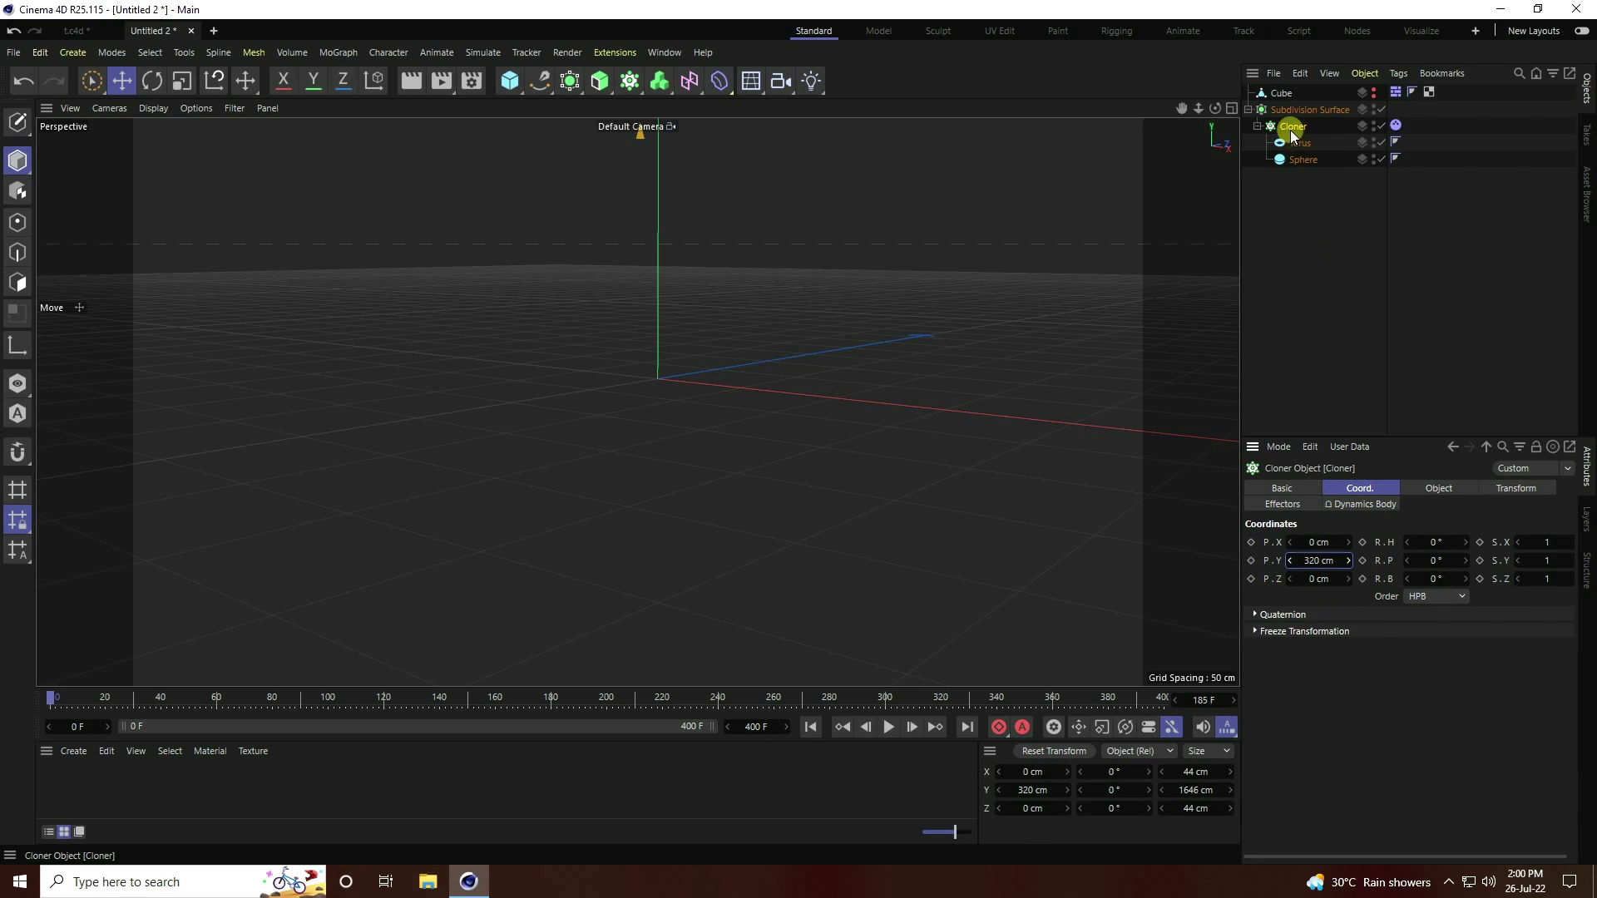
left_click(1434, 488)
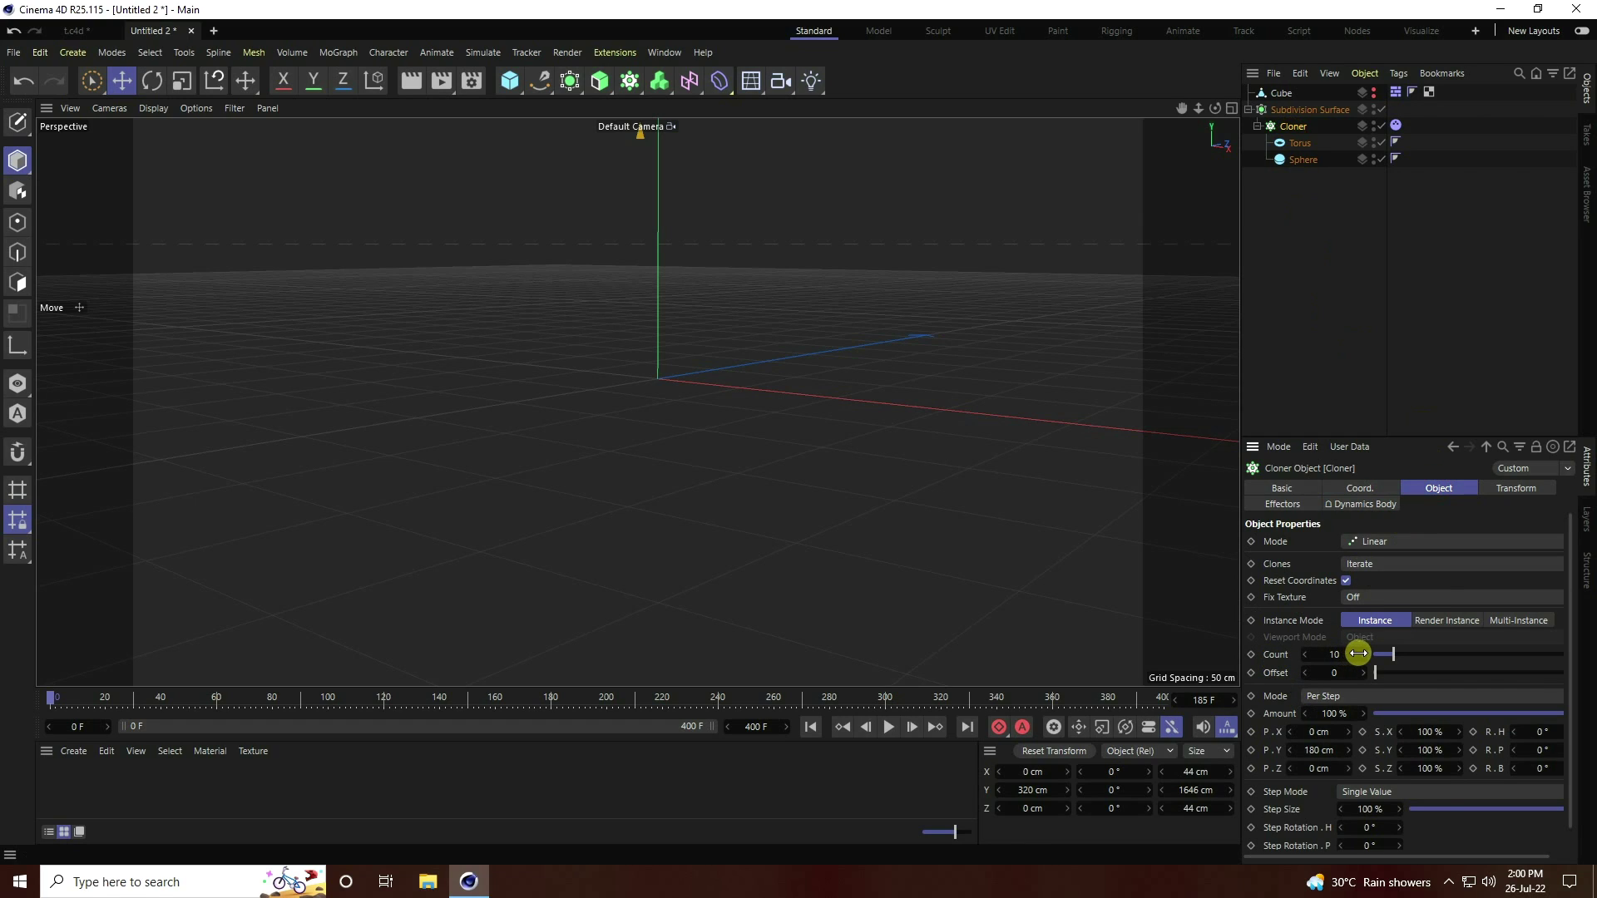
left_click(1396, 127)
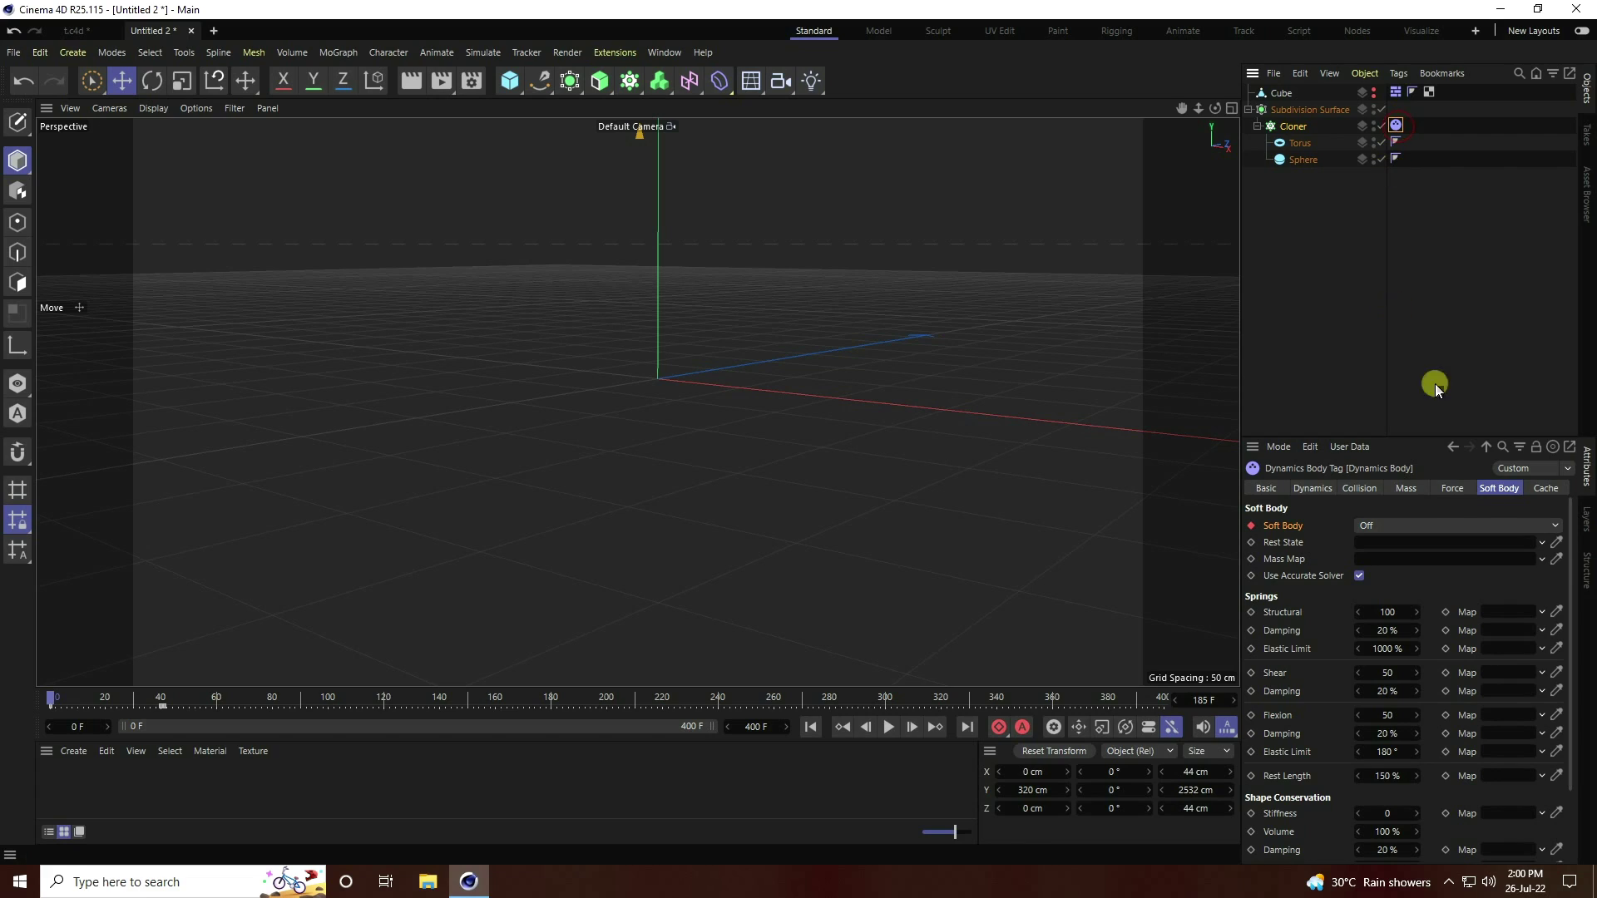
- Bake the Dynamics Body simulation into a 9.60 MB object cache from the Cache tab
left_click(1483, 489)
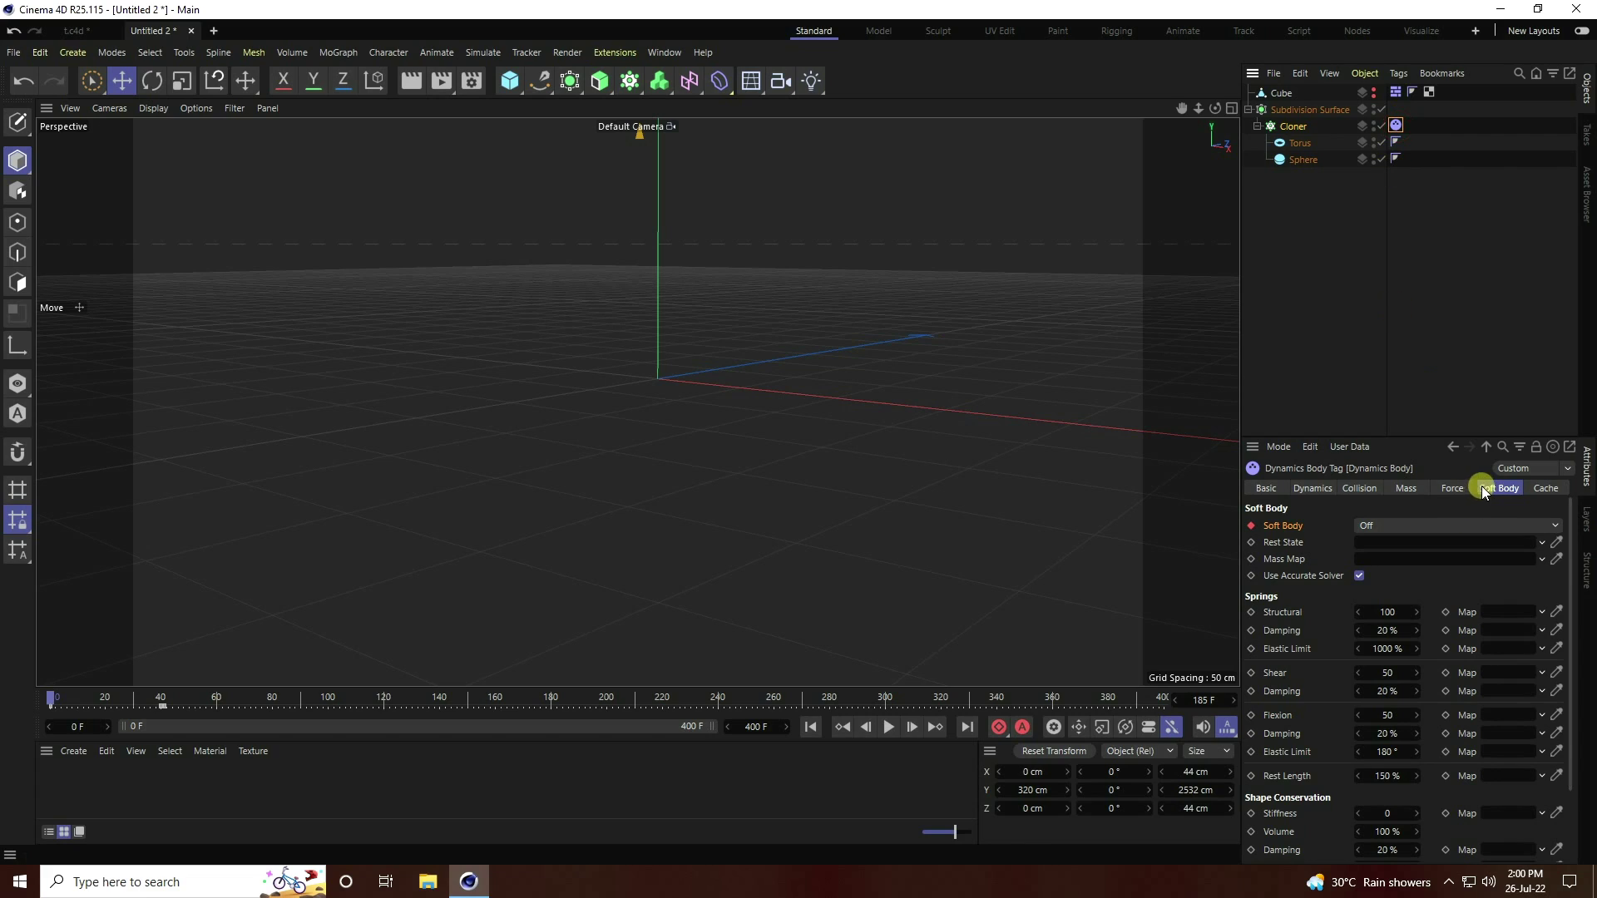
left_click(1545, 489)
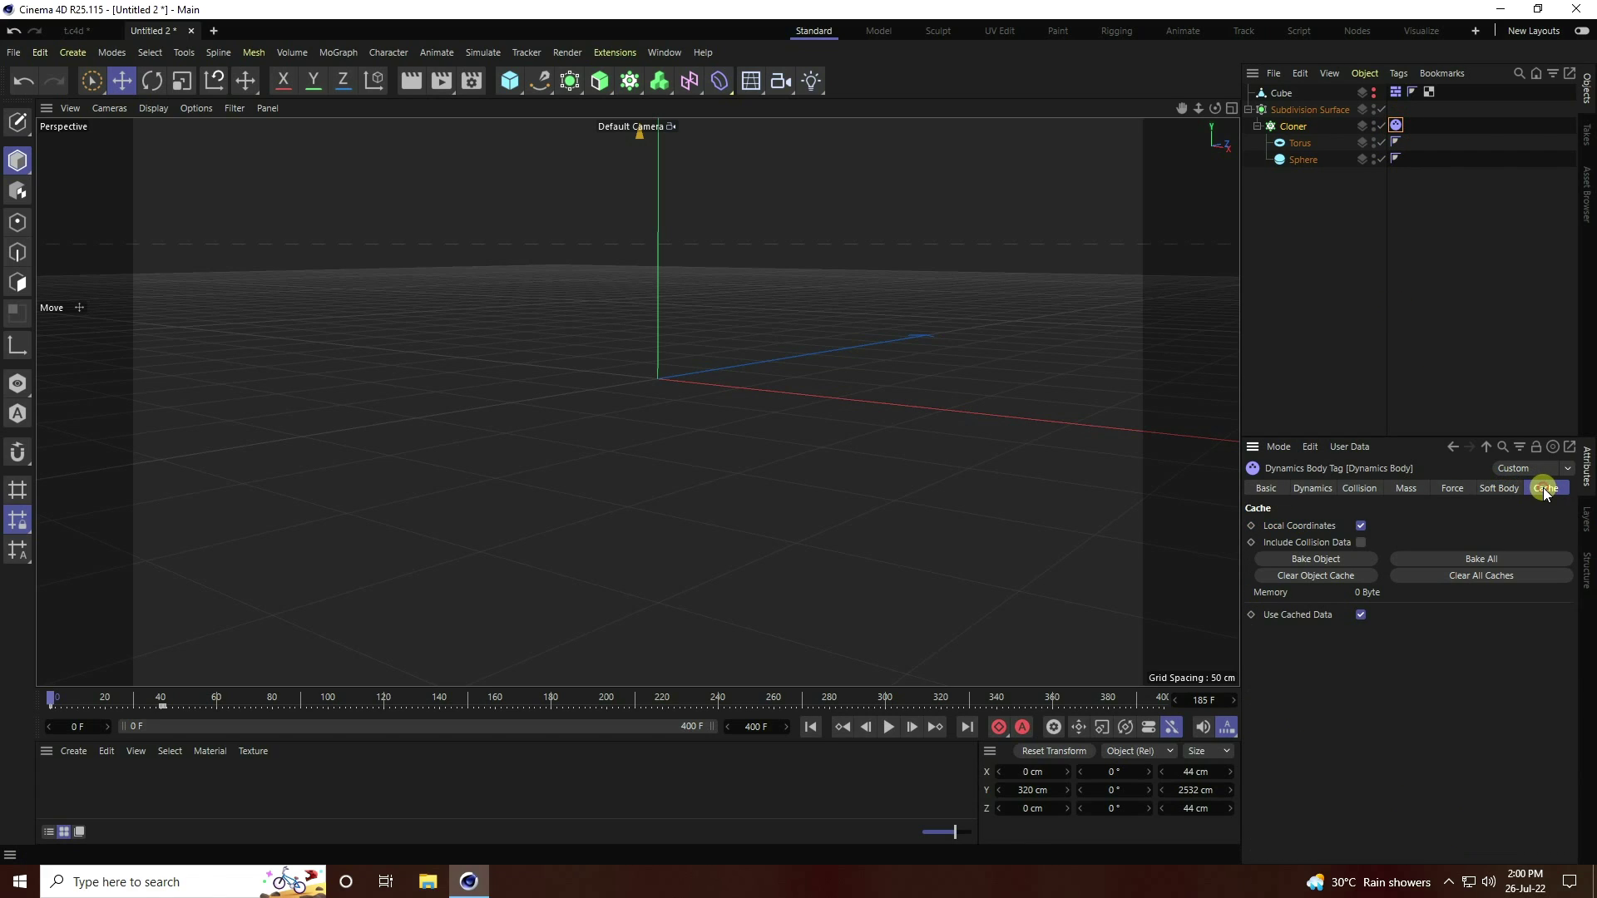
left_click(1321, 560)
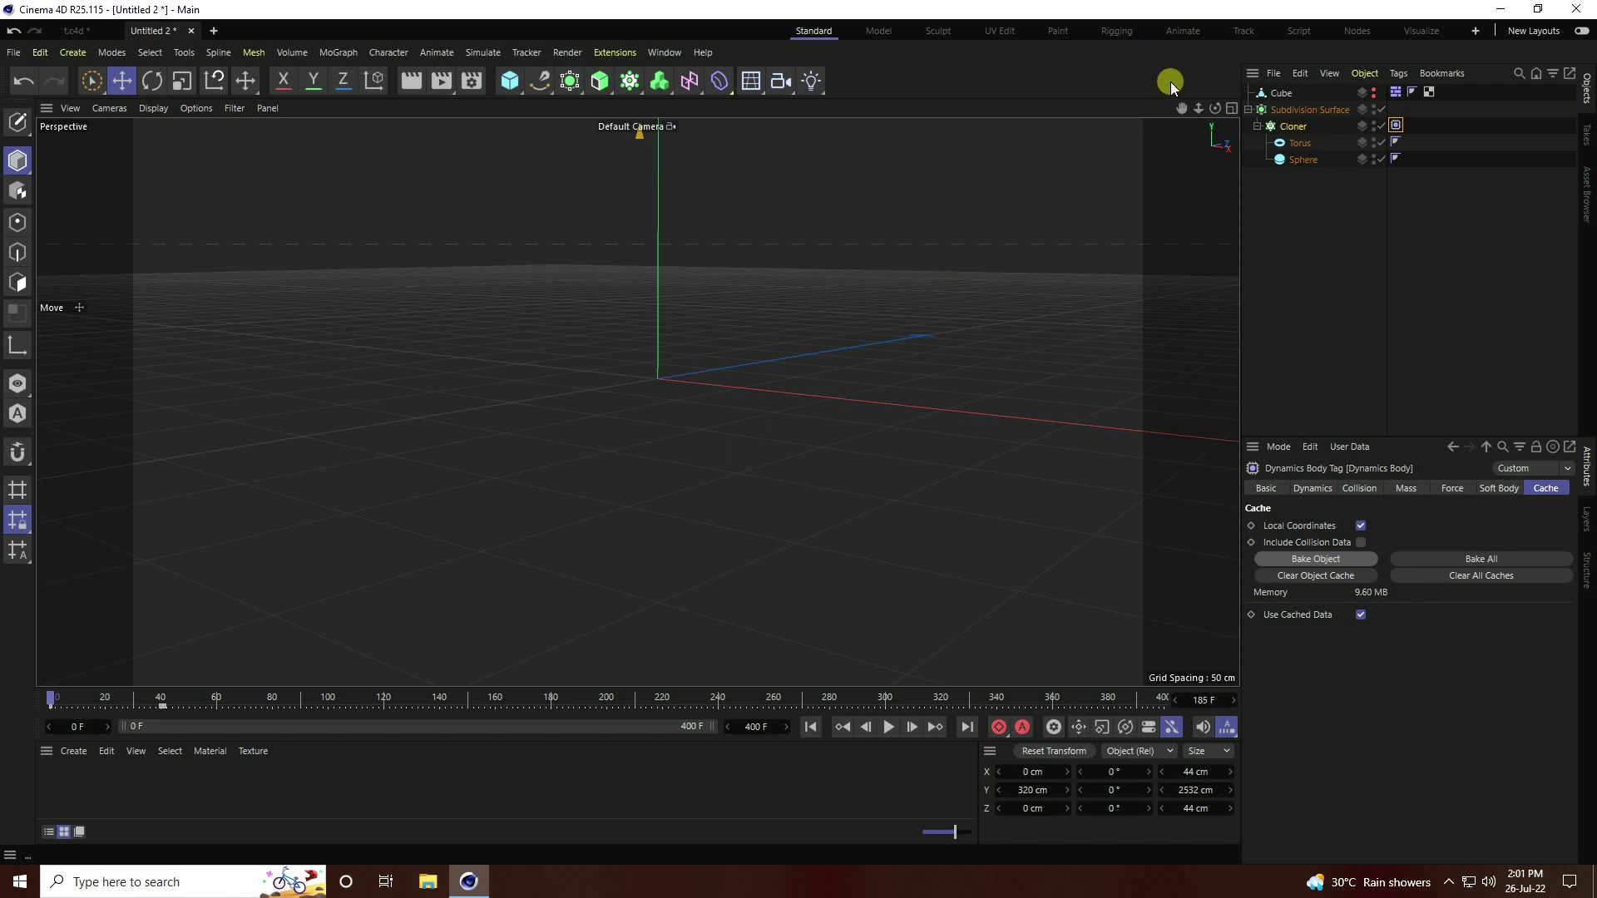
left_click_drag(801, 433, 799, 433, "alt")
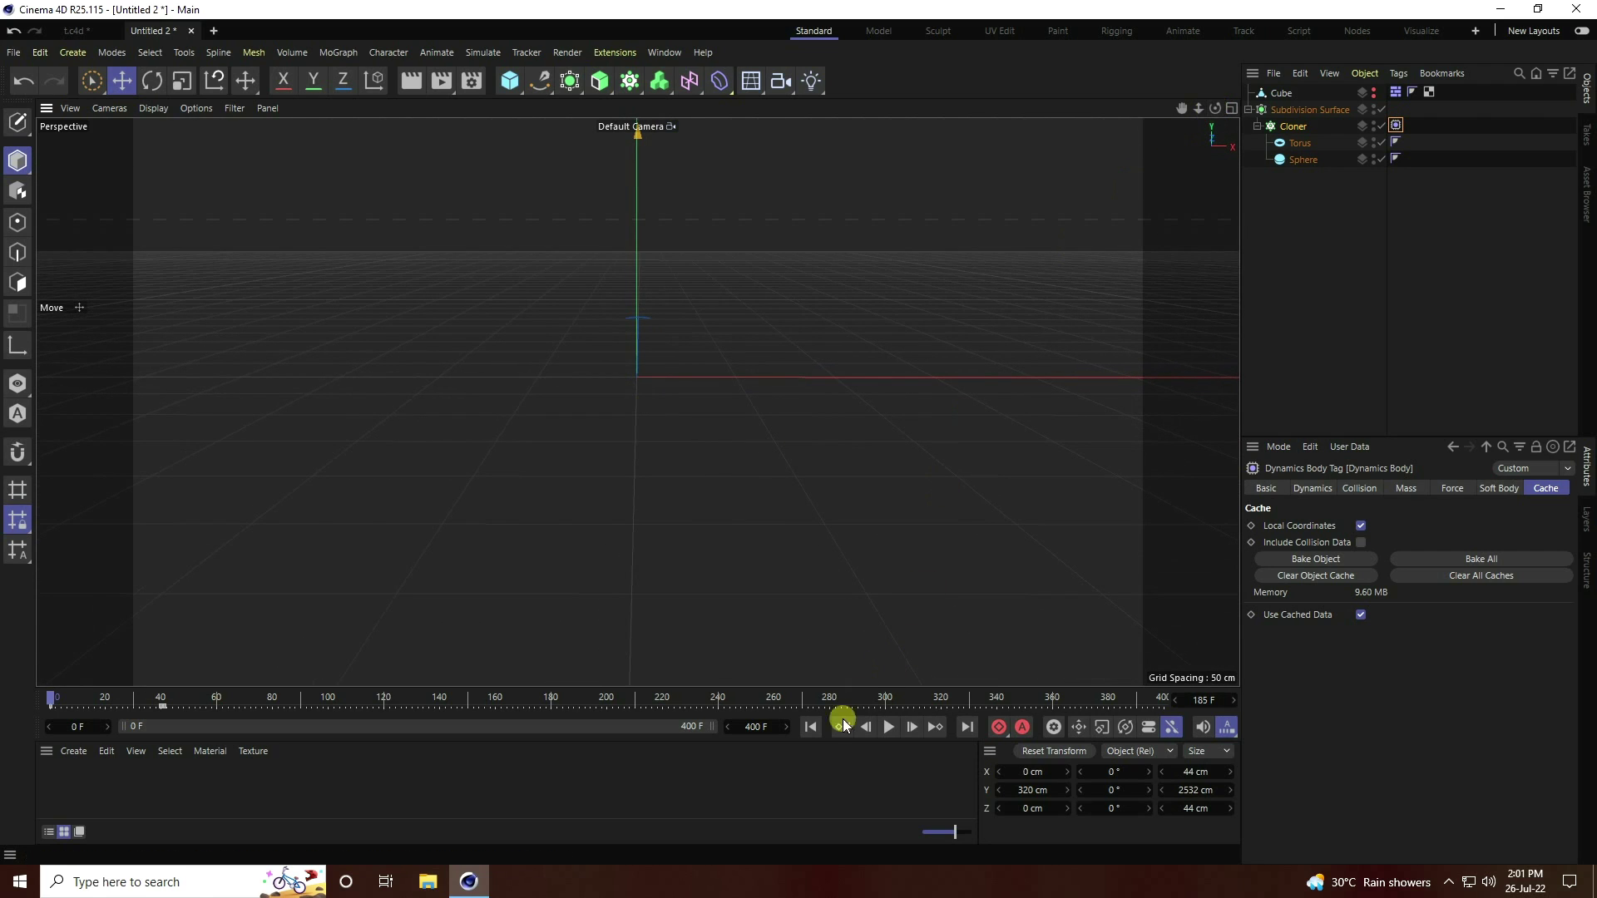
- Play the baked simulation to frame 281 and orbit the view around the pile
left_click(811, 727)
left_click(888, 727)
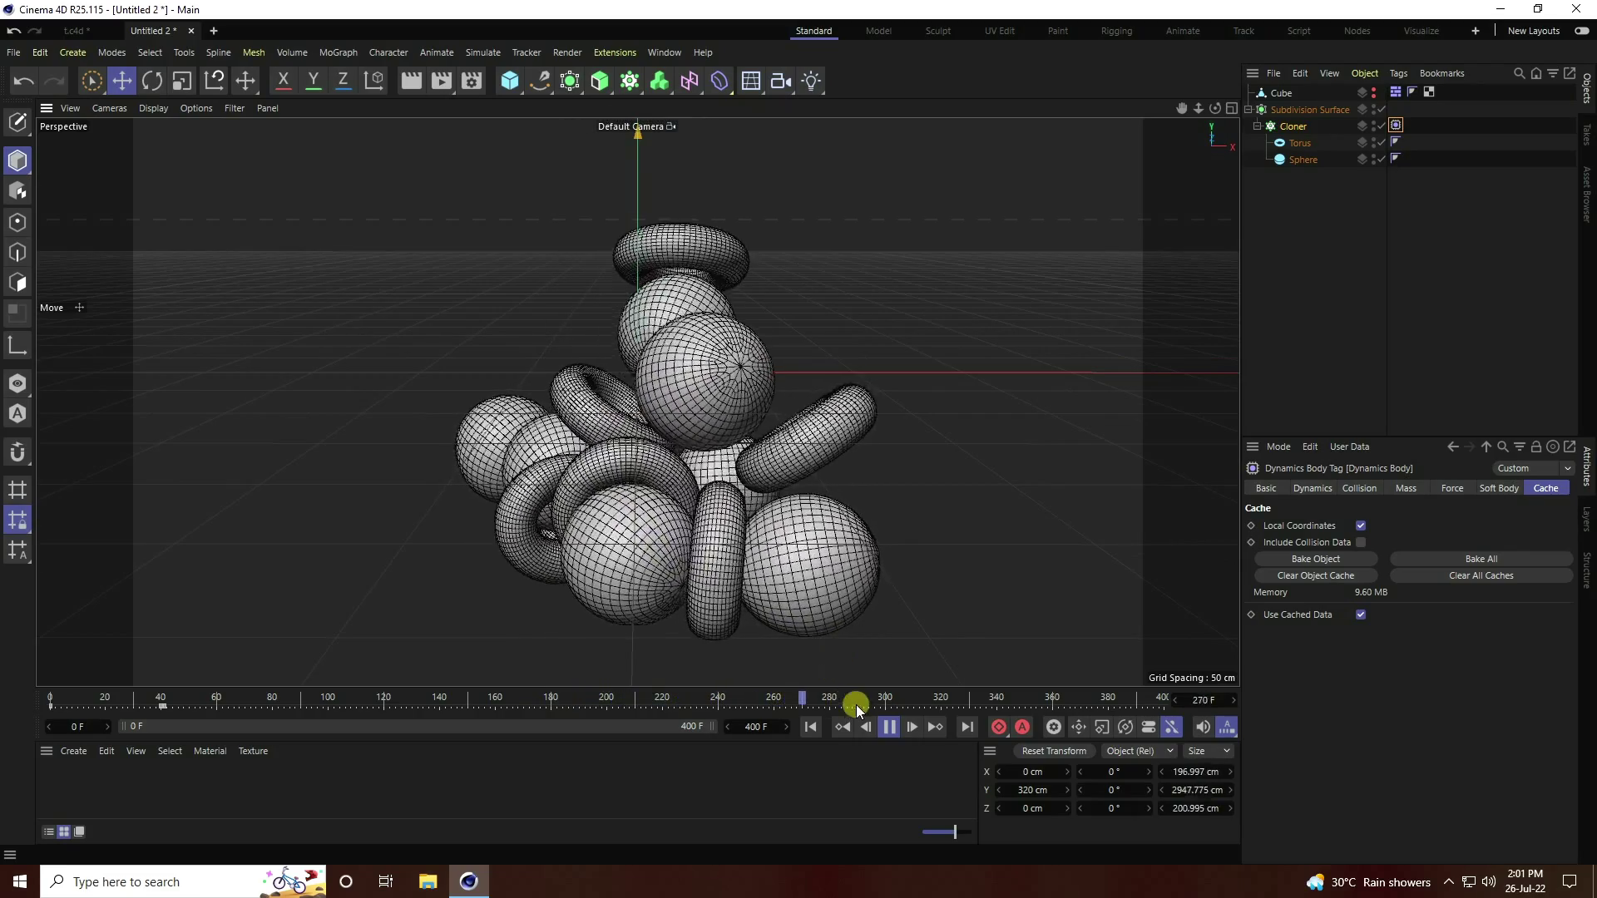
left_click(888, 726)
left_click_drag(1216, 108, 881, 717)
- Replay the cached simulation, rewind to frame 0, and select the Cloner
left_click(814, 726)
left_click(890, 726)
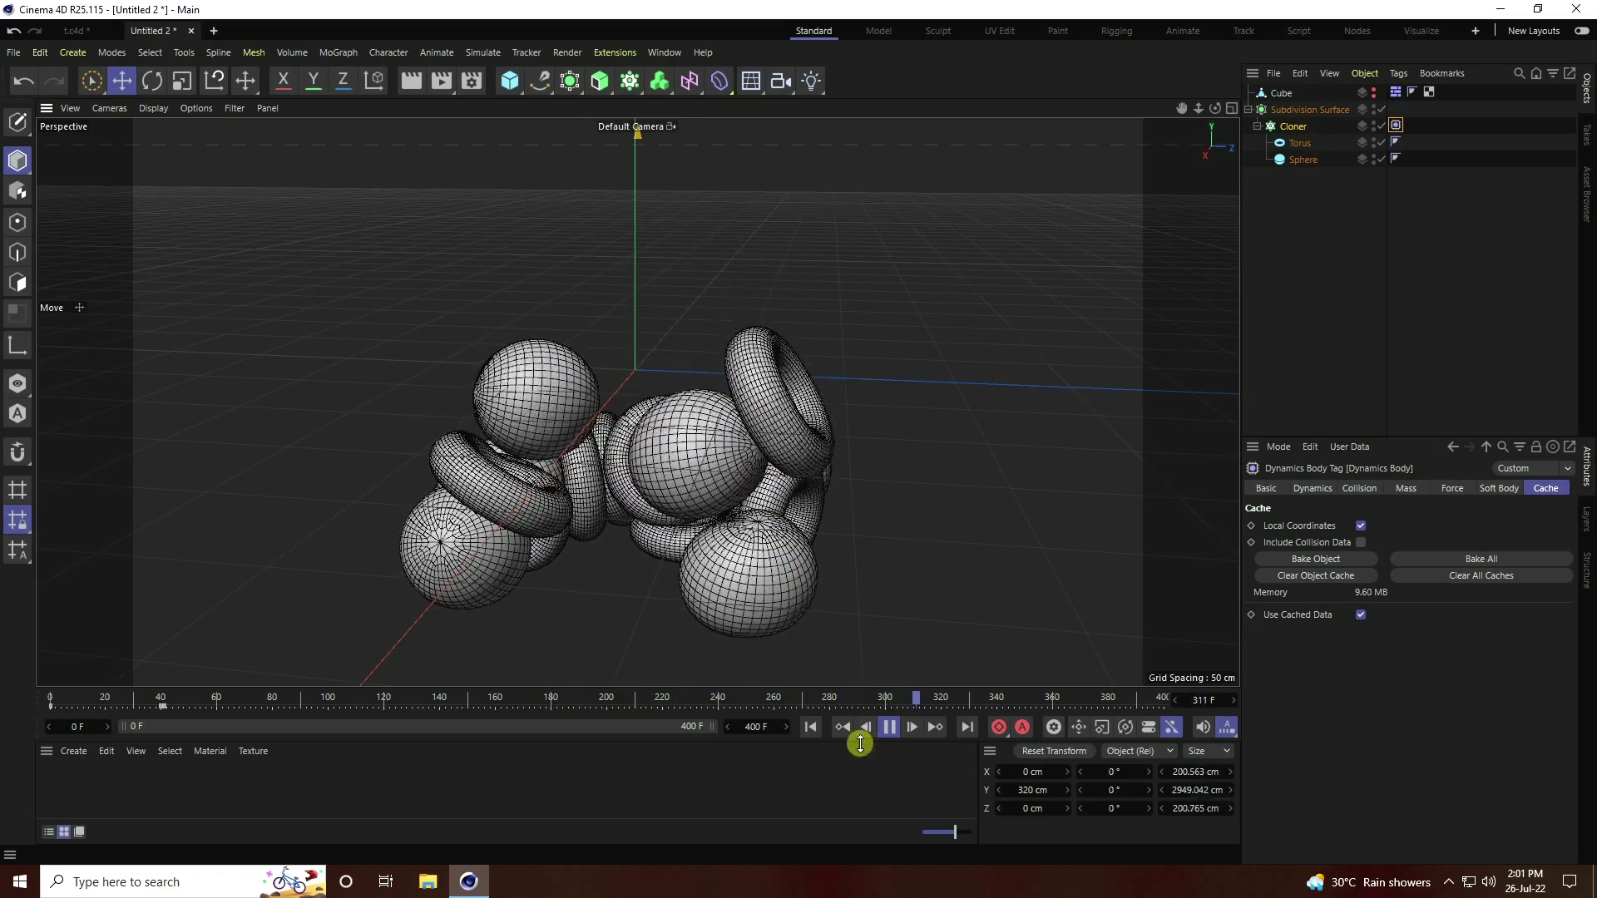
left_click(887, 727)
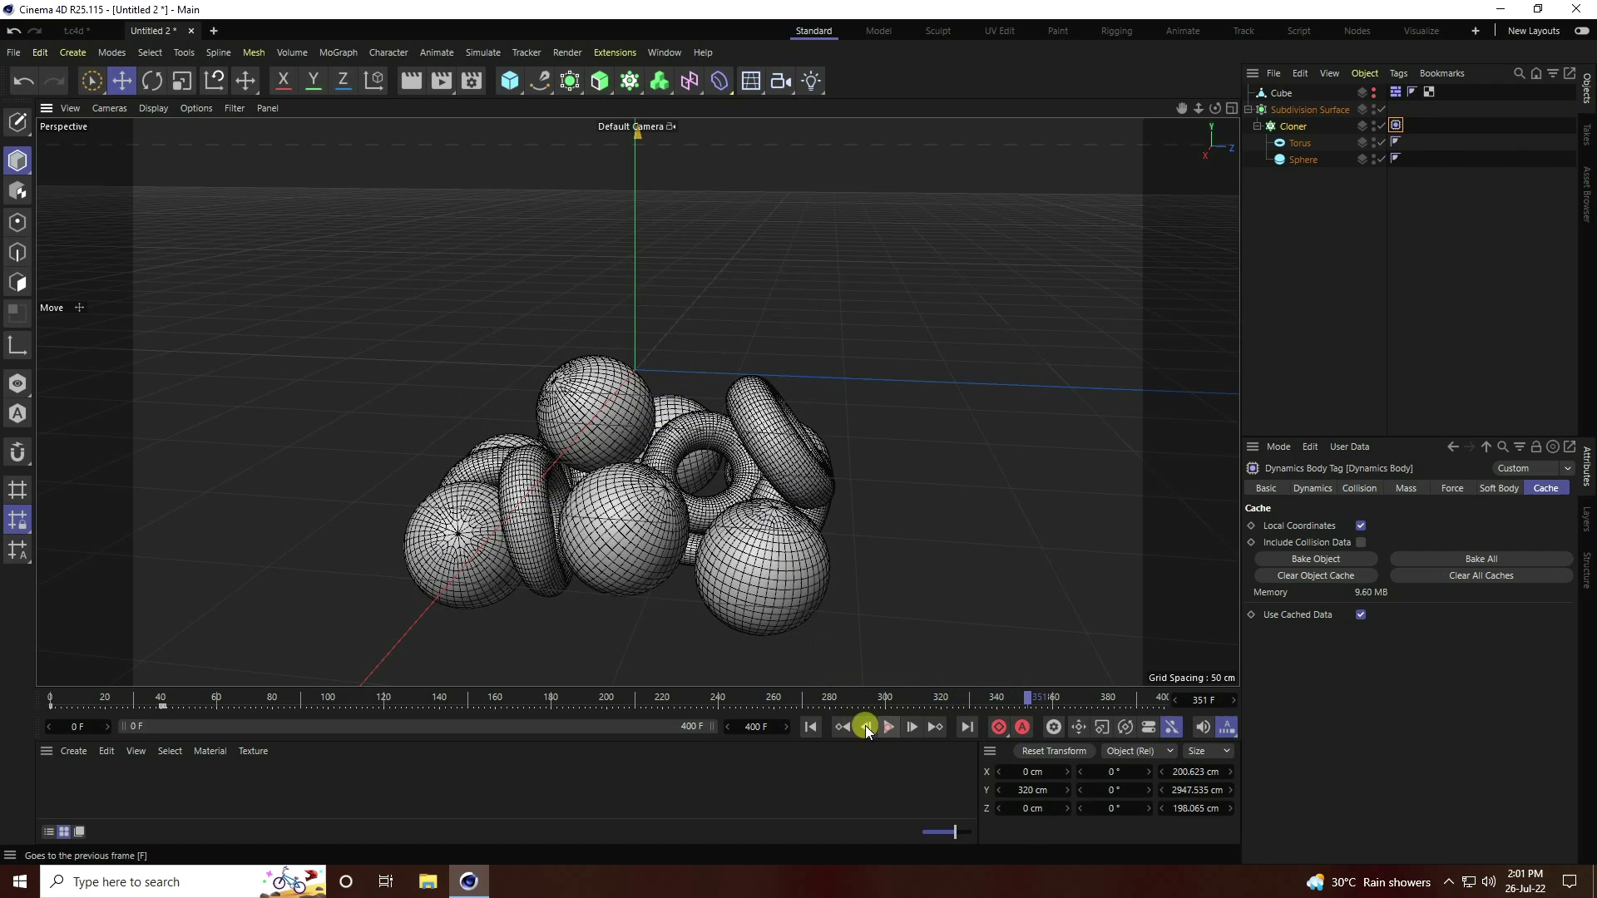
left_click(811, 727)
left_click(1291, 128)
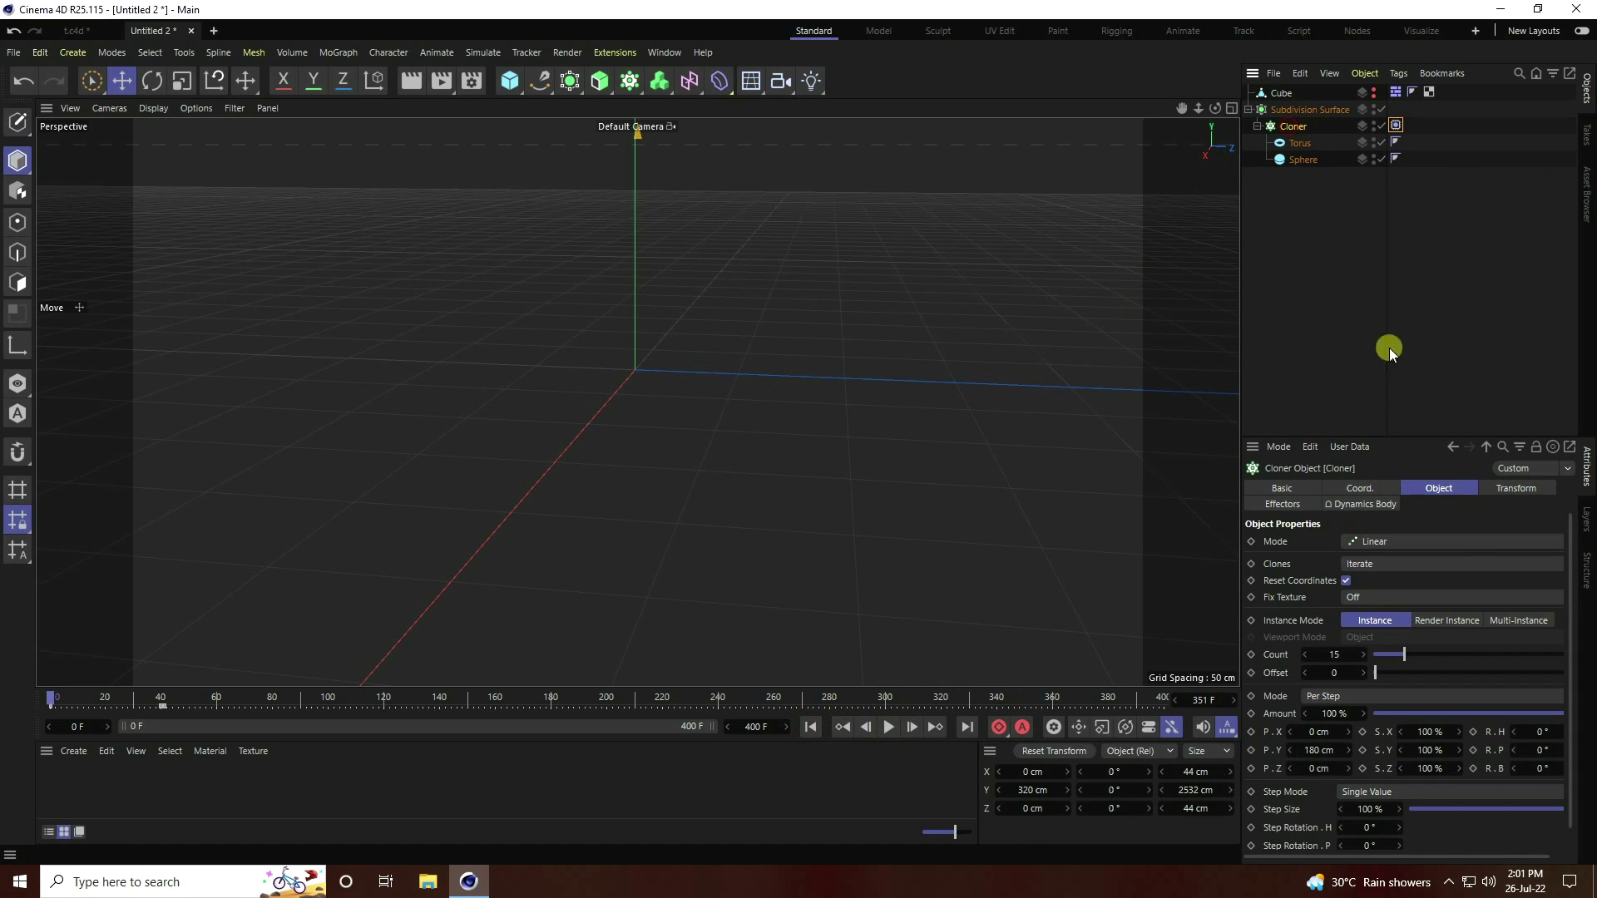
- Clear the old object cache, set the Cloner Count to 20, and bake the simulation again
left_click(1395, 149)
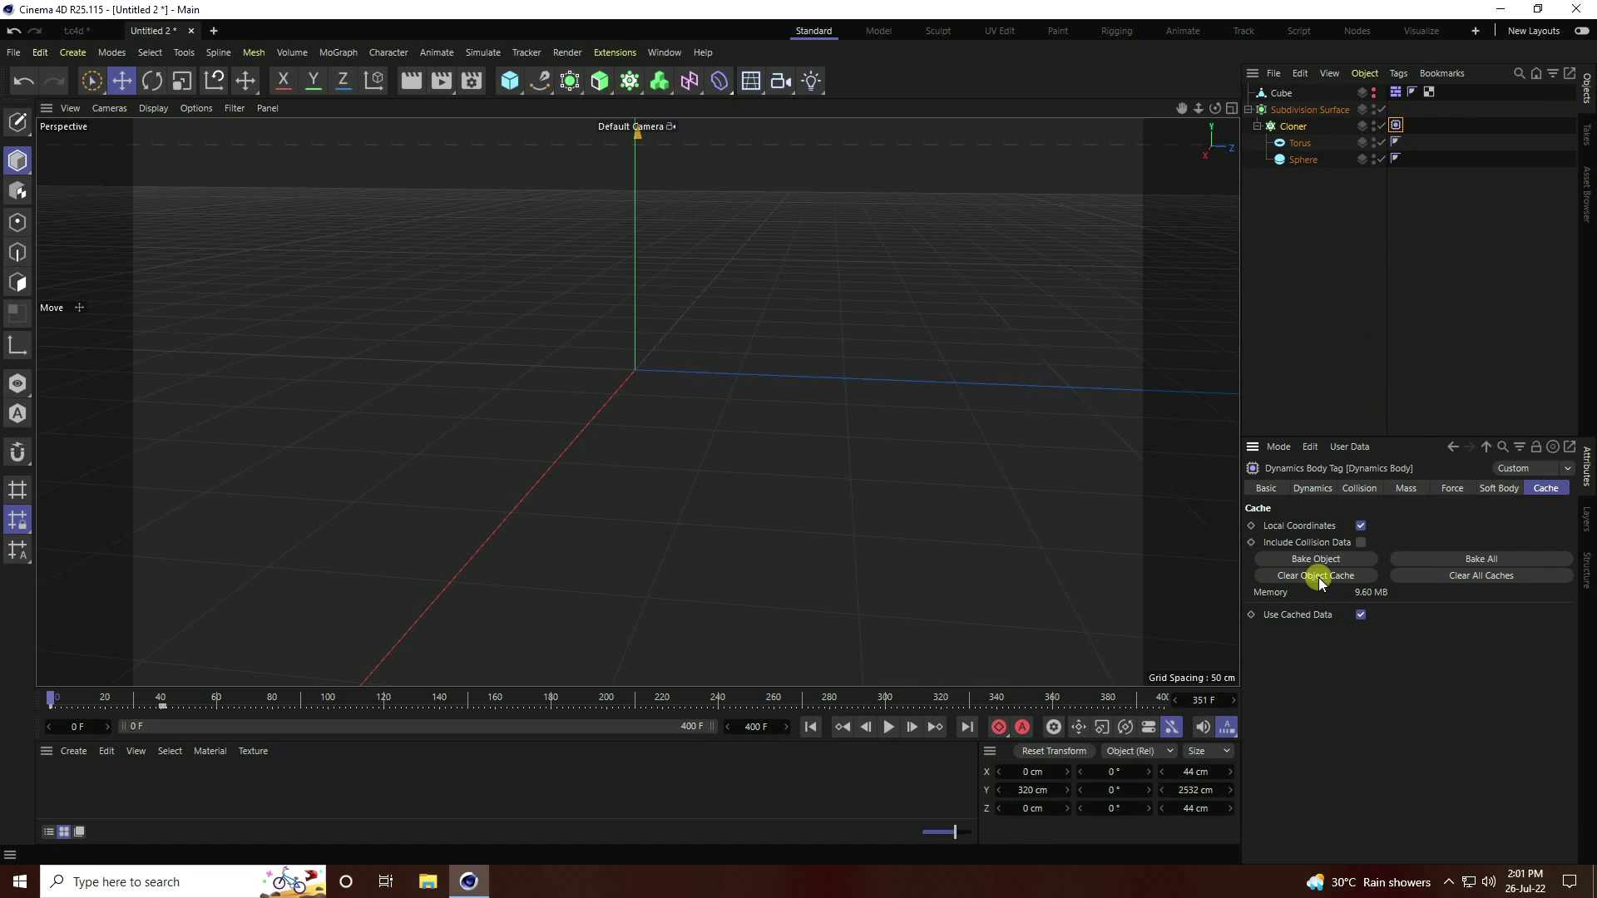
left_click(1294, 128)
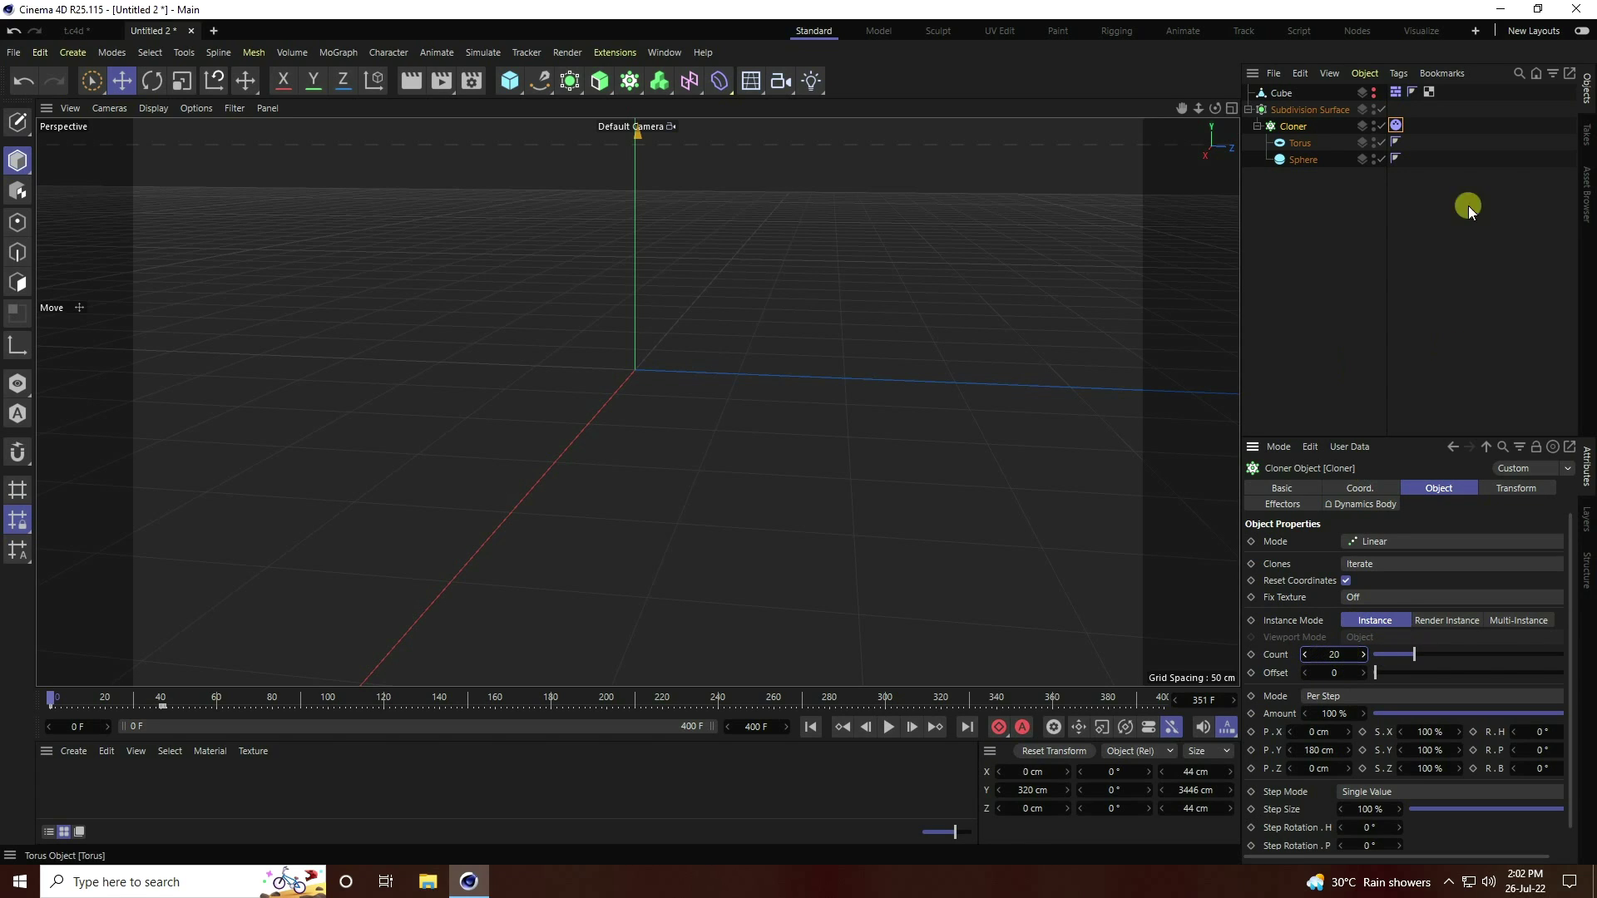
left_click(1396, 125)
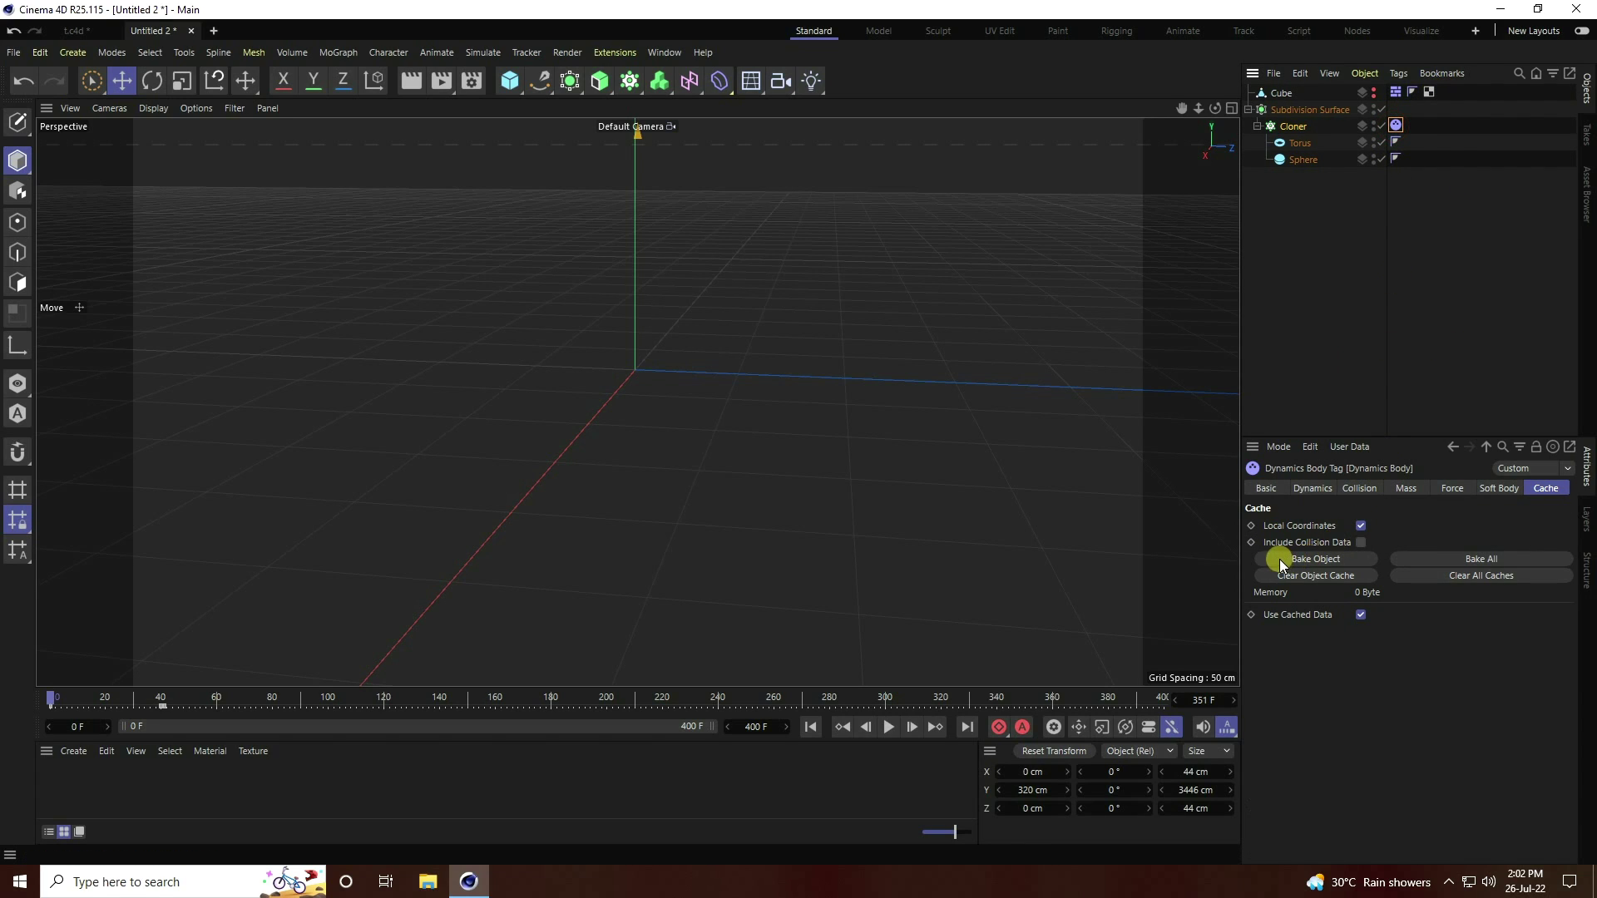
left_click(1313, 560)
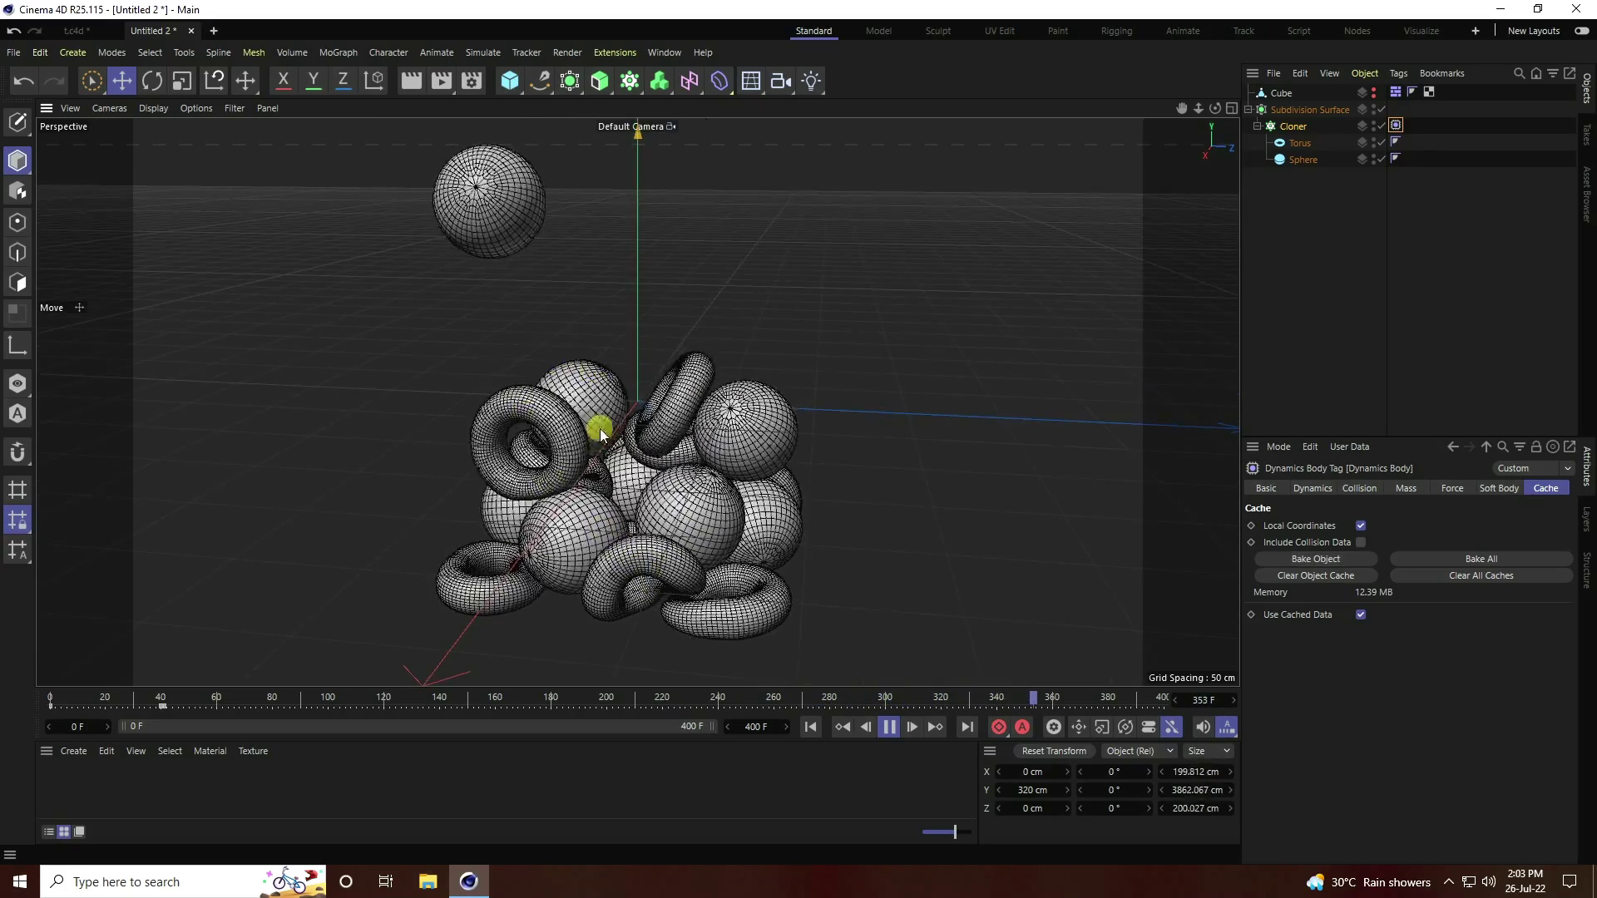
- Rewind the timeline to frame 0 once the 12.39 MB bake has finished
left_click(887, 729)
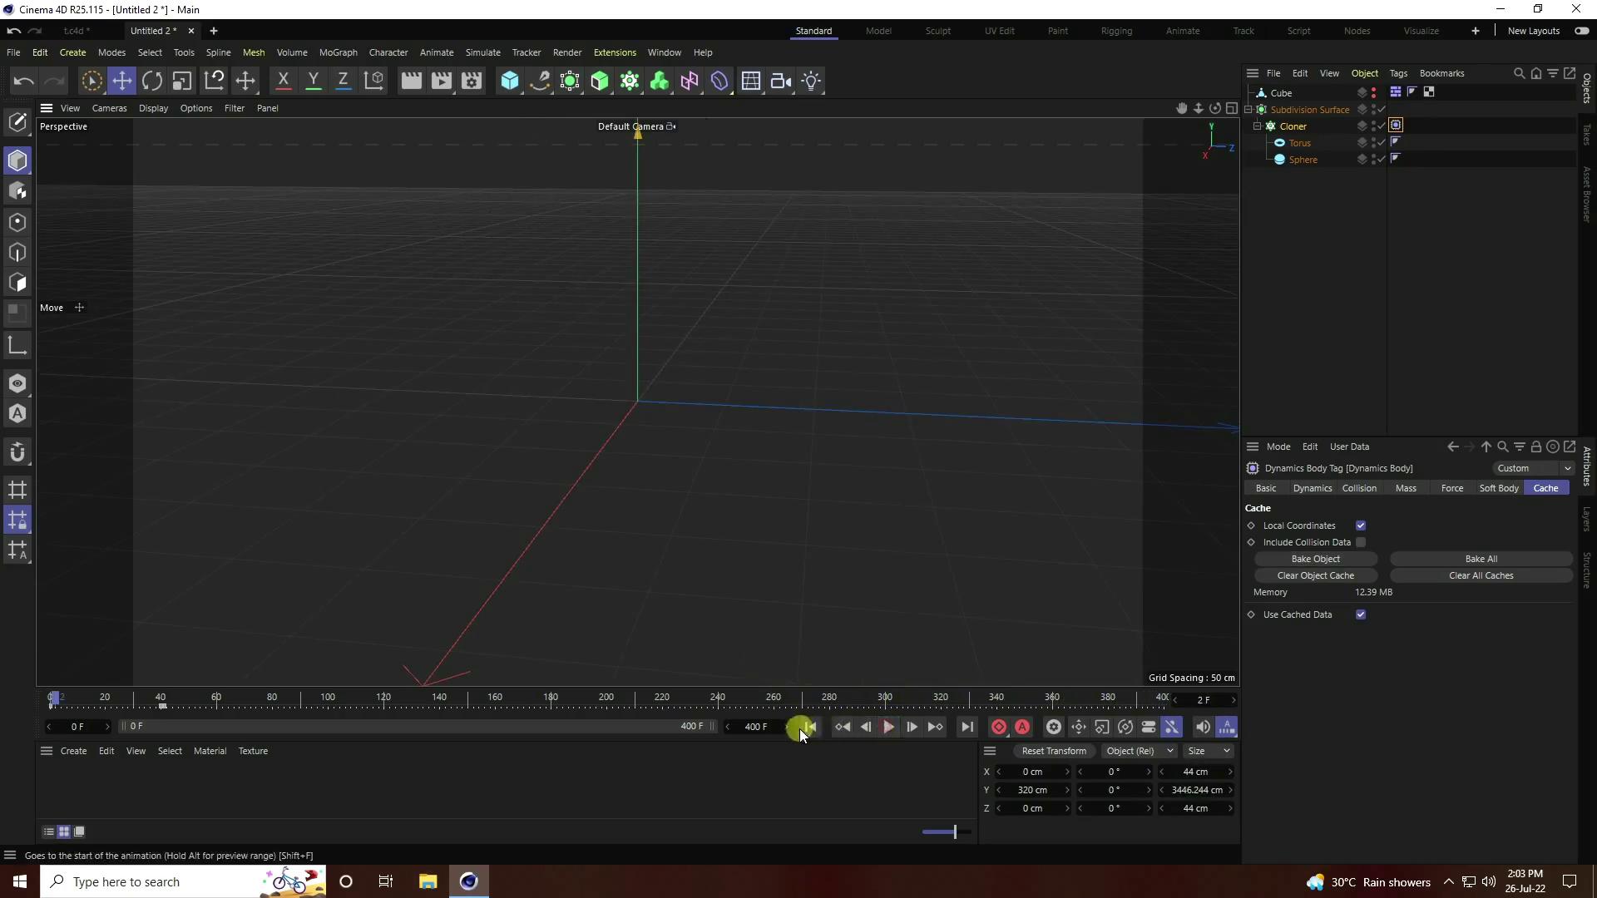